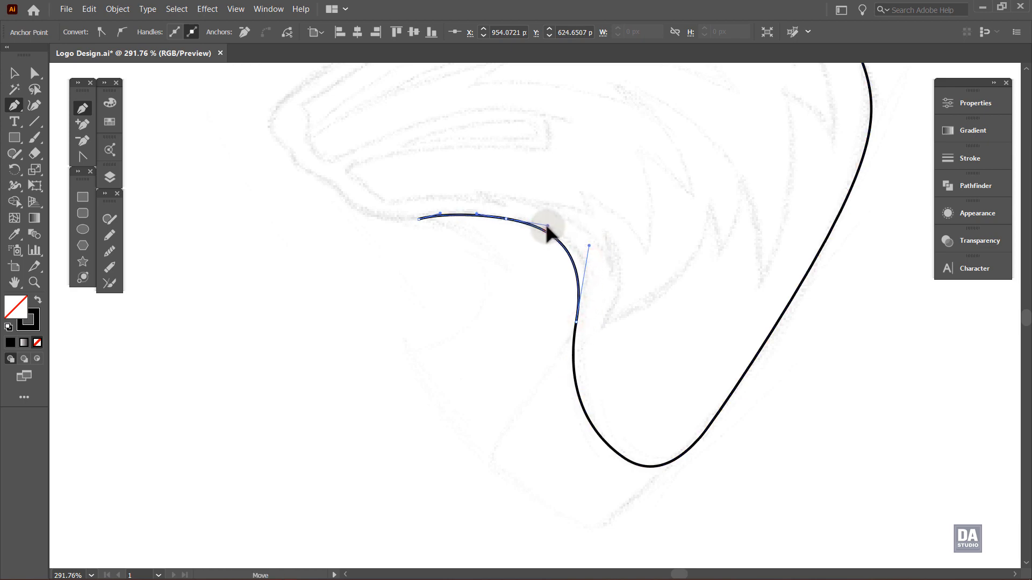
Step: Continue the outer head outline with the Pen tool along the sketched lower jaw and chin to the front of the muzzle
ctrl+click(504, 226)
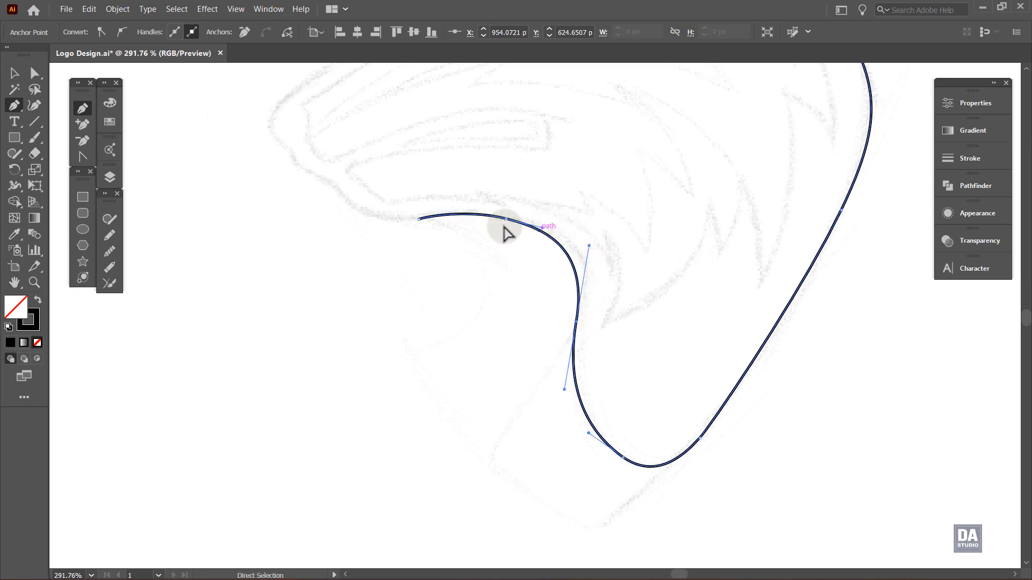
click(419, 220)
drag(340, 191, 309, 155)
drag(348, 216, 495, 262)
drag(474, 229, 436, 209)
drag(441, 209, 410, 197)
drag(396, 155, 367, 131)
drag(392, 119, 399, 272)
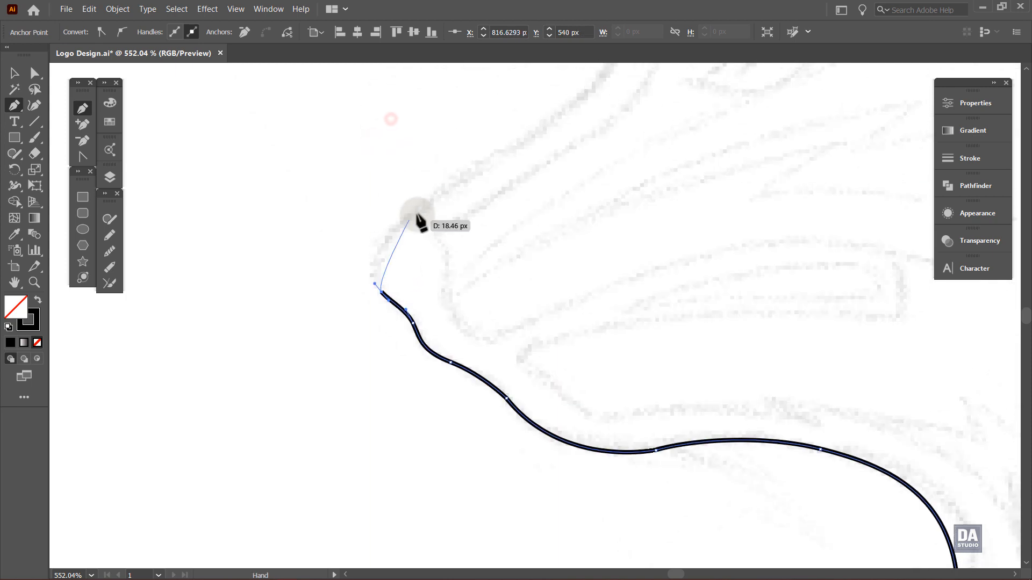
Step: Trace the outer outline over the nose, muzzle bridge and forehead, and join it to the existing line at the ear tip
drag(420, 208, 476, 164)
drag(543, 153, 452, 288)
drag(527, 205, 491, 256)
drag(622, 149, 715, 113)
drag(788, 94, 513, 222)
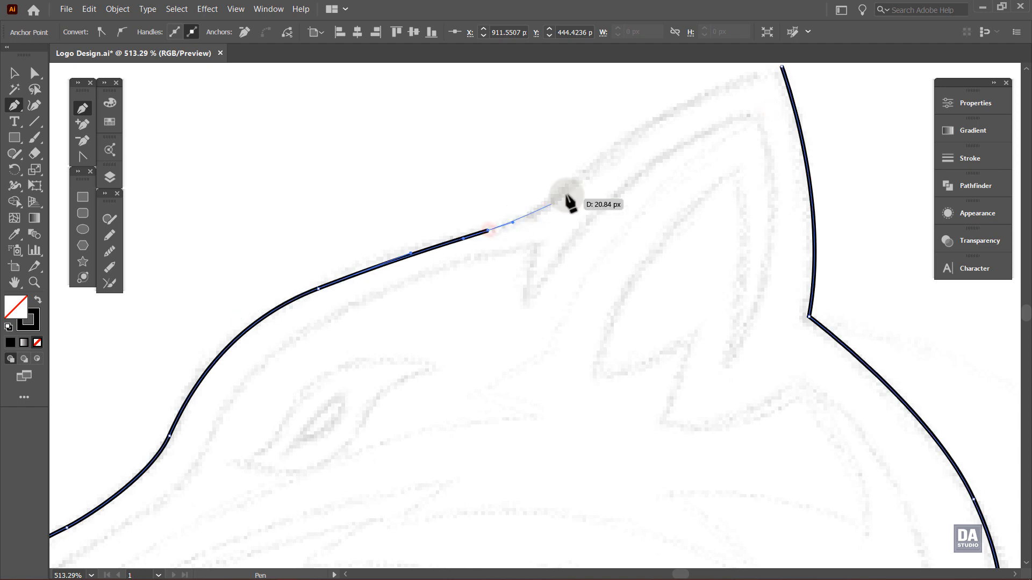
drag(582, 176, 615, 147)
drag(688, 140, 544, 222)
drag(638, 148, 715, 130)
Step: Start an inner contour at the top of the nose and trace it along the bridge and forehead to the notch before the ear
drag(669, 231, 475, 212)
drag(485, 459, 343, 360)
click(286, 367)
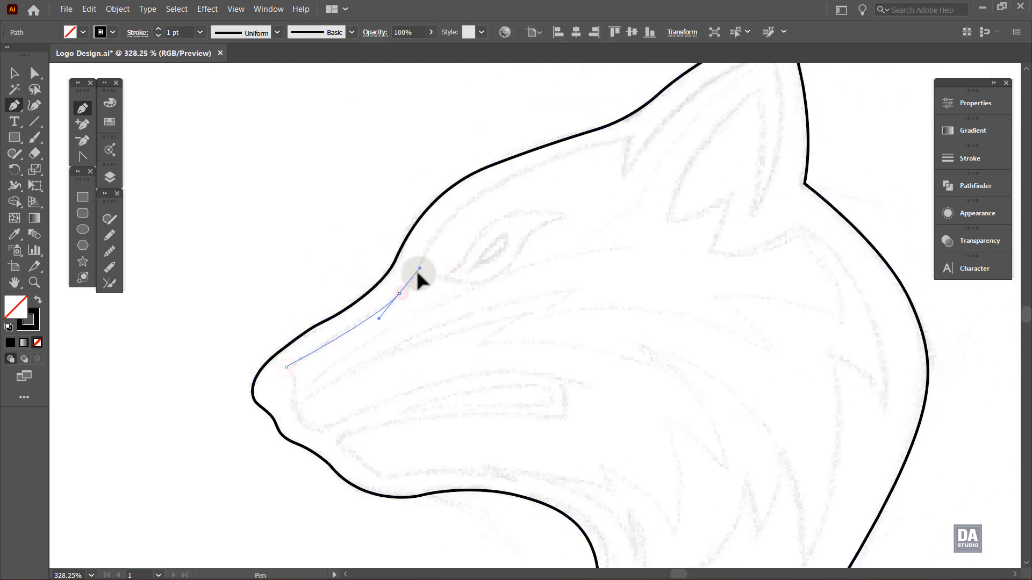
drag(398, 293, 413, 280)
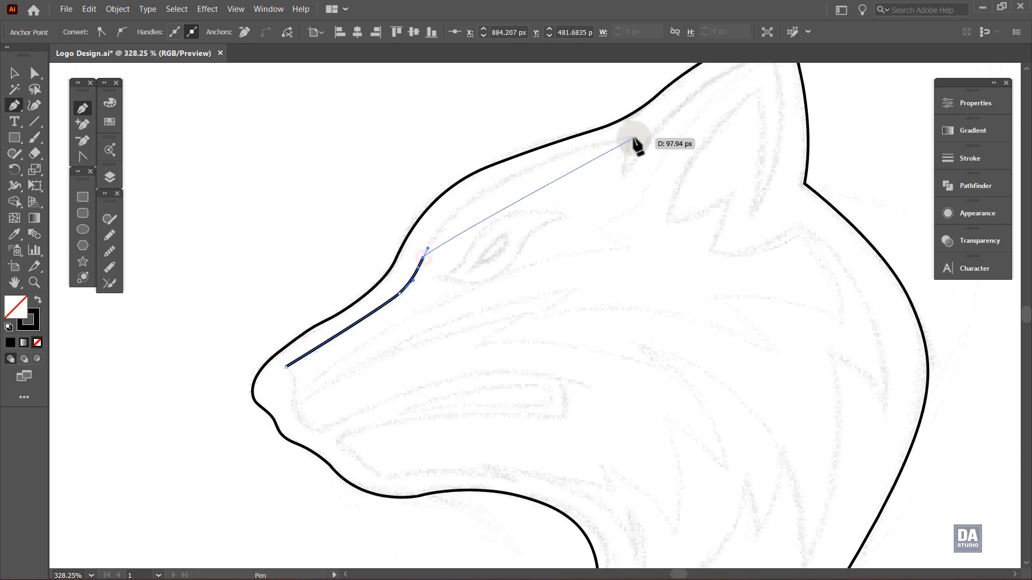
drag(756, 126, 783, 115)
drag(632, 138, 543, 312)
Step: Continue the inner contour around the ear's outer rim, over its tip, and back up to the inner ear's point
drag(623, 220, 729, 184)
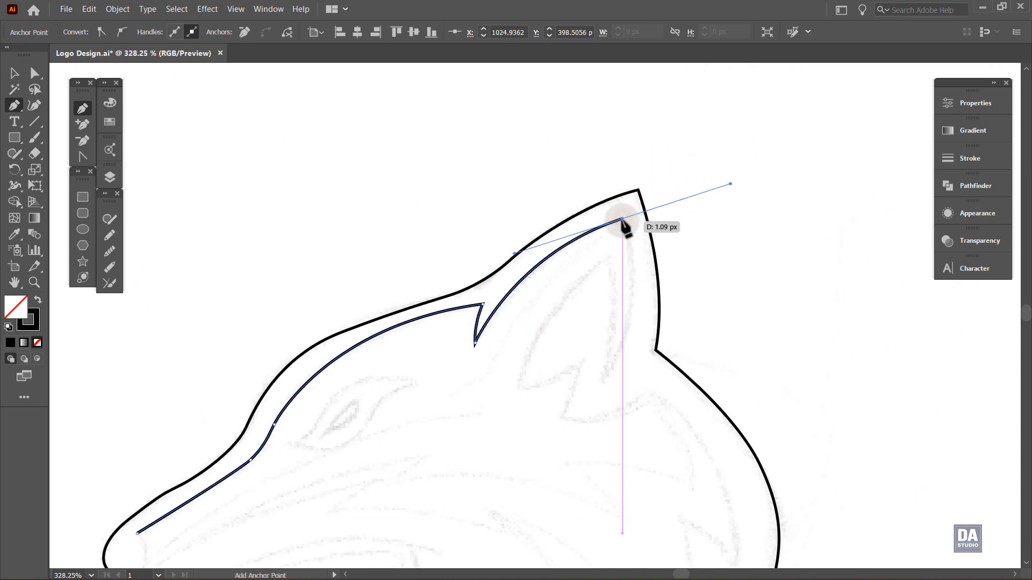
click(622, 220)
drag(608, 369, 559, 476)
scroll(618, 330, up, 2)
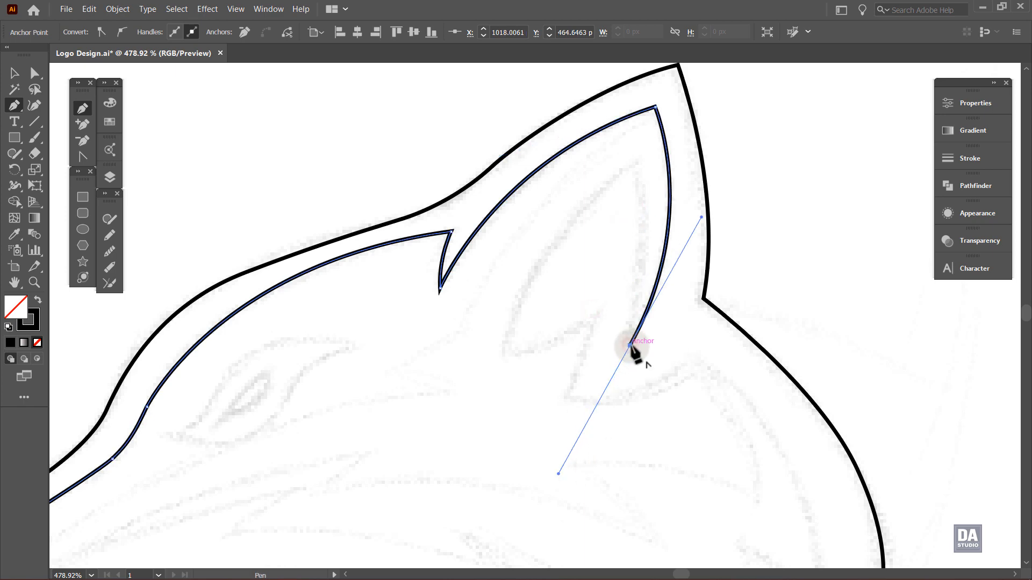
drag(630, 345, 615, 83)
click(638, 160)
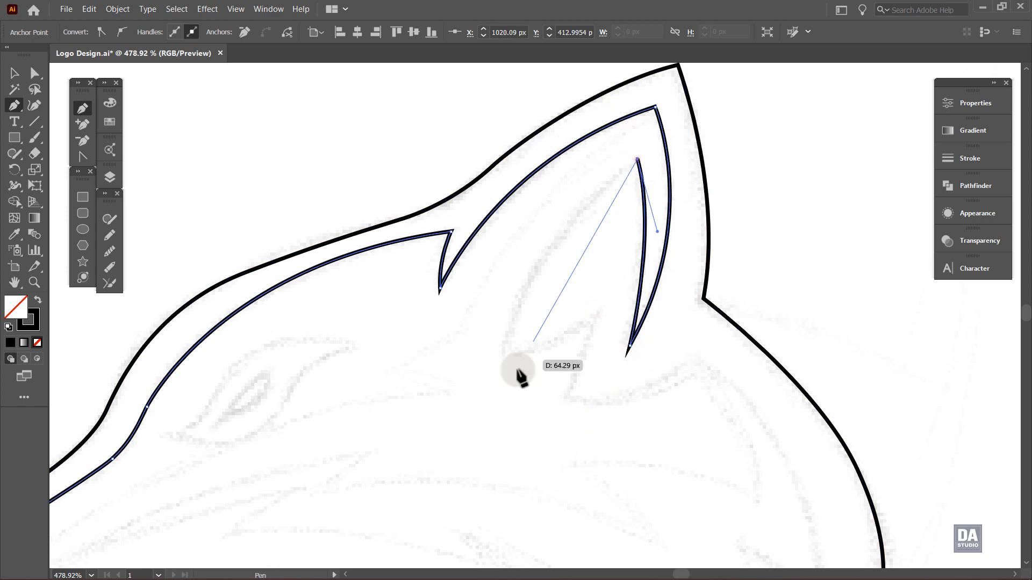
Step: Trace the inner ear's front edge, the pointed tuft below it, and the curve under the ear, with sharp corners
drag(506, 353, 493, 427)
click(505, 353)
drag(600, 312, 639, 274)
drag(565, 401, 542, 450)
click(564, 400)
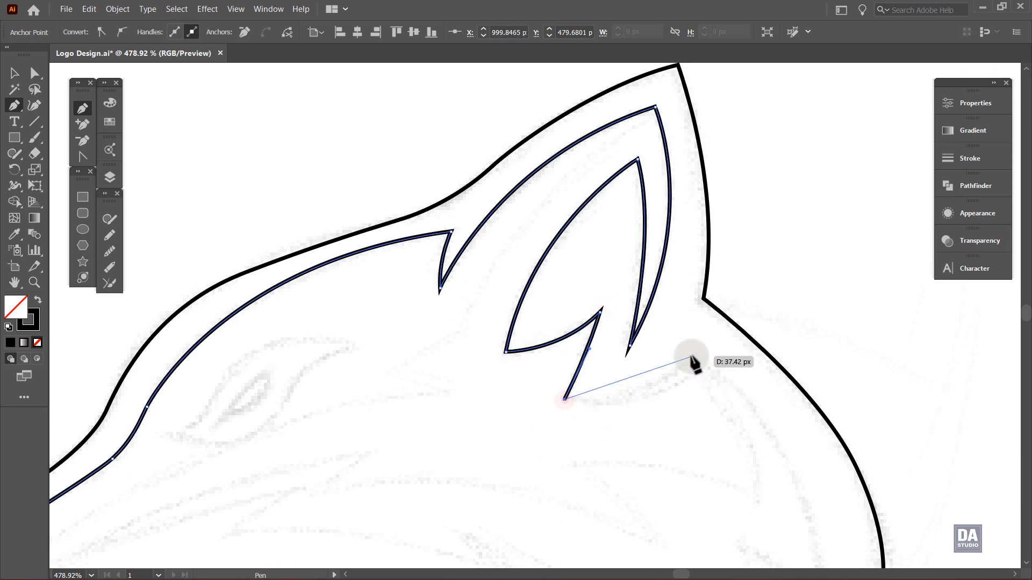
drag(695, 354, 740, 297)
click(696, 355)
Step: Trace the curved line from behind the ear down the back of the head to the first fur tip and refine its curvature
key(space)
drag(742, 418, 608, 247)
click(560, 181)
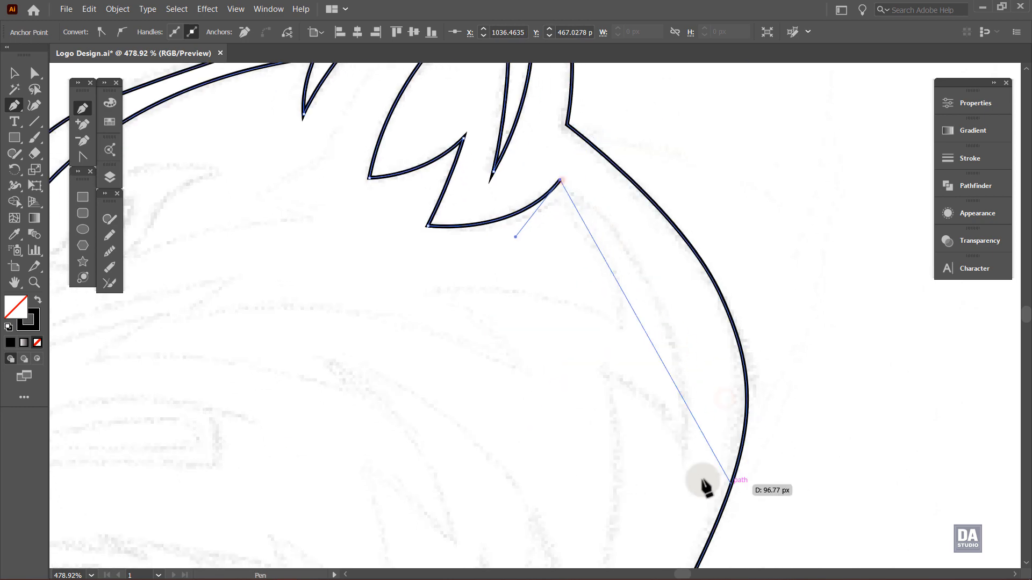
drag(685, 456, 677, 567)
drag(634, 295, 652, 291)
drag(579, 179, 601, 192)
drag(716, 344, 701, 319)
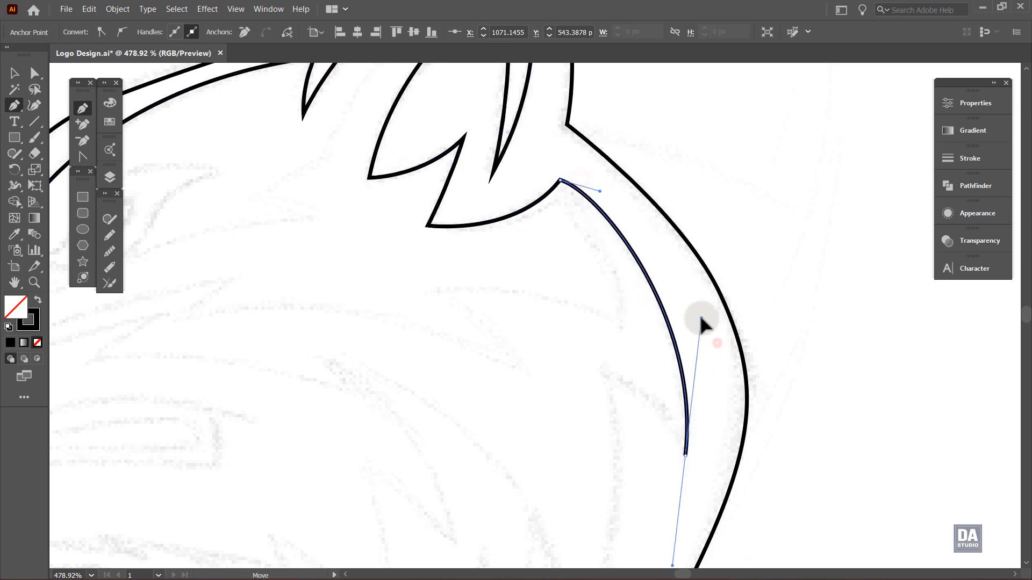
click(685, 455)
Step: Trace the sketched fur notch at the back of the neck and the long spike below it, with sharp corners
drag(603, 363, 541, 332)
drag(641, 410, 632, 242)
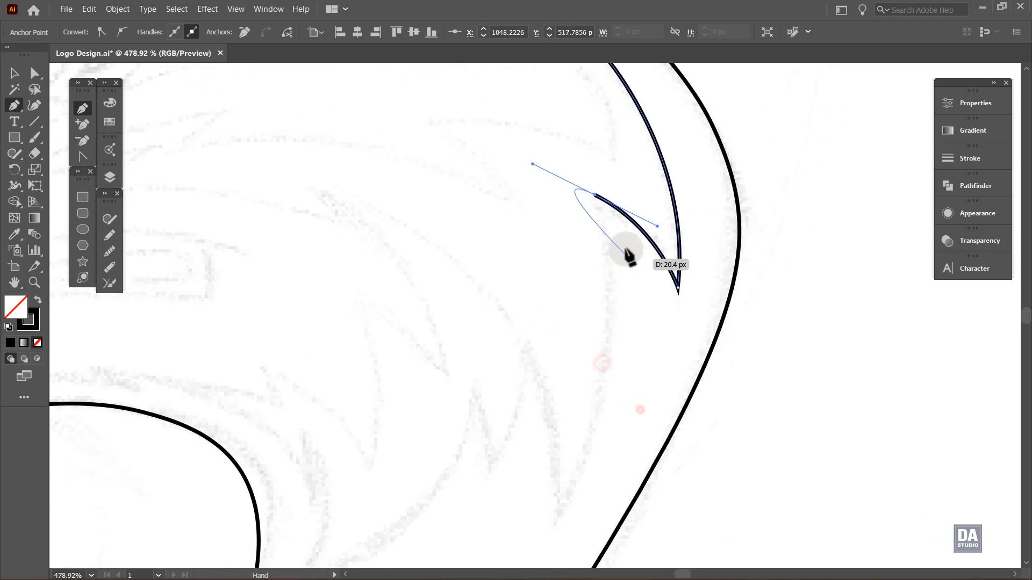
click(596, 196)
drag(591, 476, 541, 442)
drag(608, 495, 538, 531)
click(608, 394)
Step: Trace the short pair of fur points beside the long neck spike with sharp corner anchors
drag(589, 267, 565, 214)
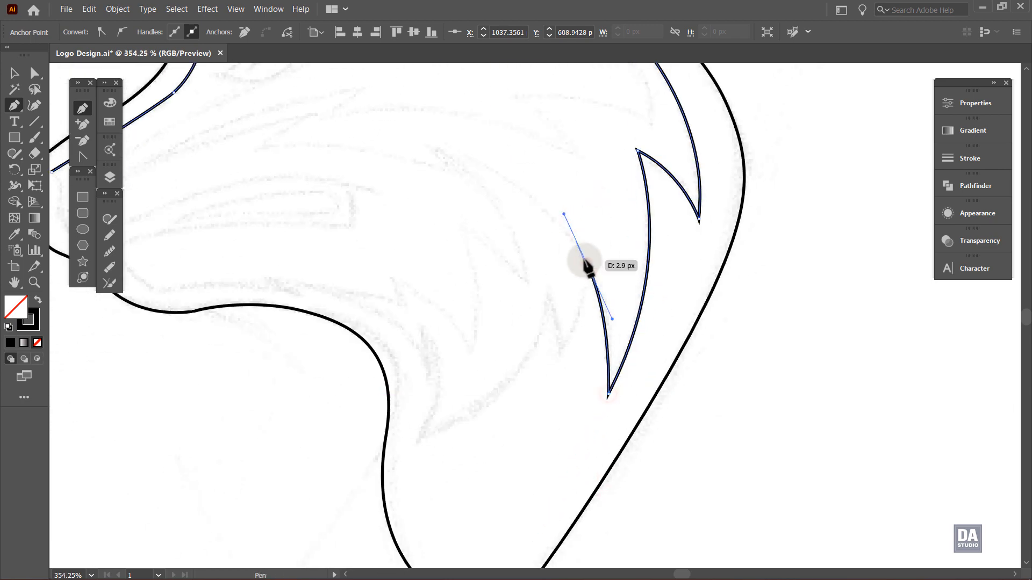
click(588, 267)
drag(559, 356, 520, 423)
click(559, 356)
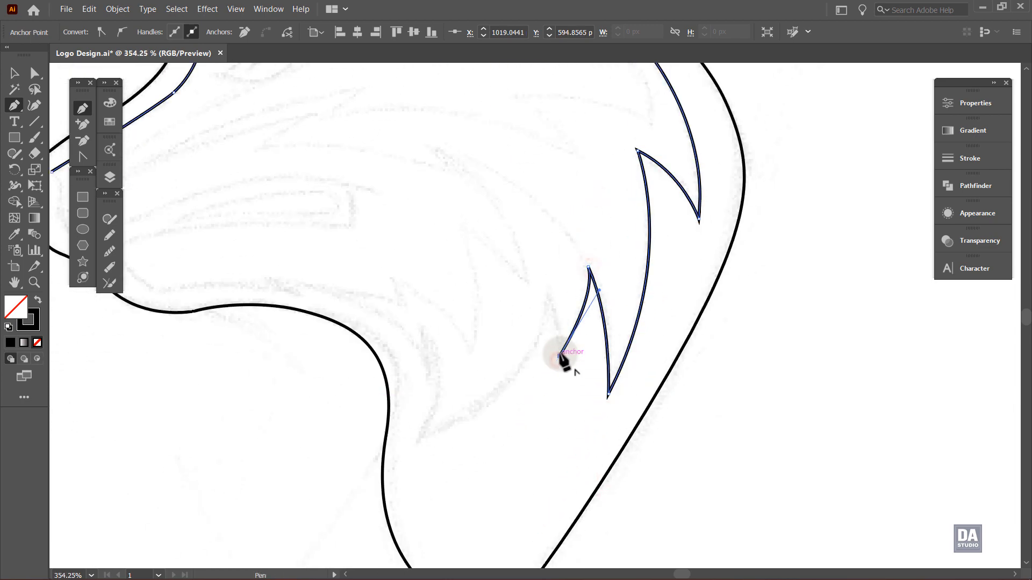
click(547, 290)
Step: Trace the large lower cheek fur tip and the thin sliver returning beside it, adjusting the curves to the sketch
drag(419, 446, 272, 510)
drag(419, 445, 416, 447)
drag(425, 327, 386, 266)
click(425, 327)
mouse_move(429, 383)
mouse_down()
mouse_move(423, 417)
mouse_move(431, 391)
mouse_up()
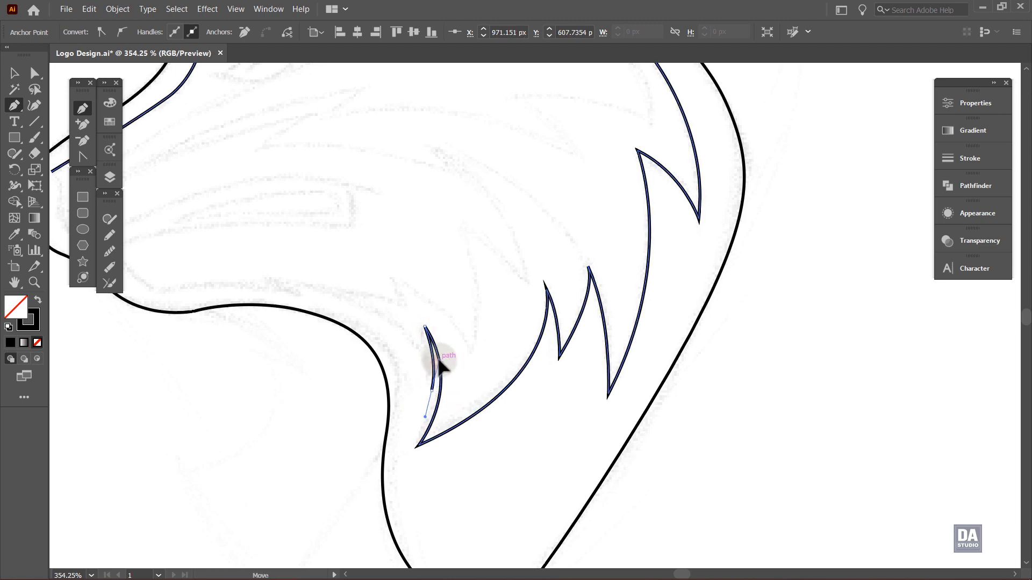
click(431, 391)
Step: Trace the inner lower jaw line from the cheek fur forward to the chin, ending in a corner anchor
drag(359, 336, 477, 356)
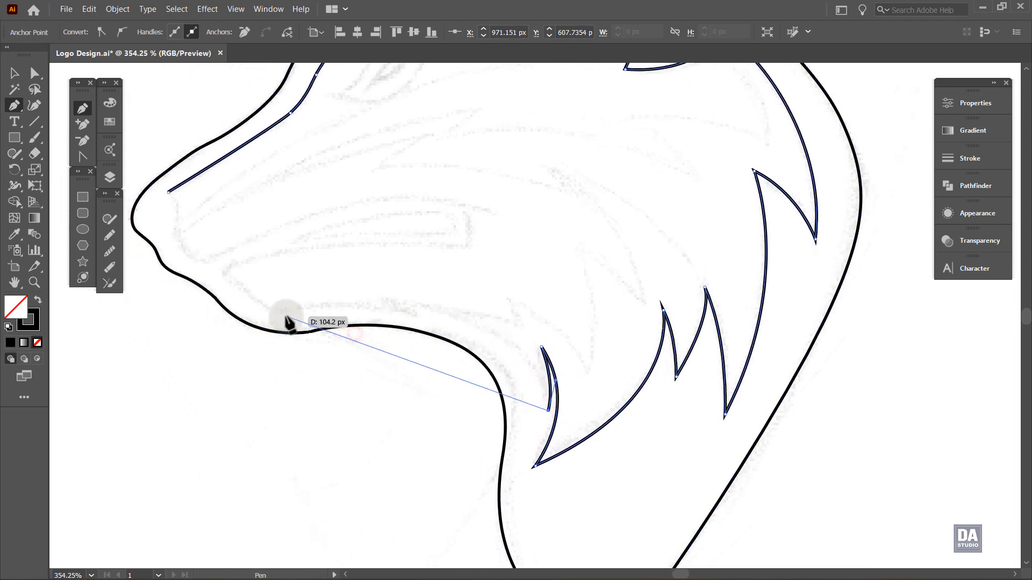
drag(323, 306, 115, 328)
drag(286, 323, 442, 338)
drag(438, 327, 502, 331)
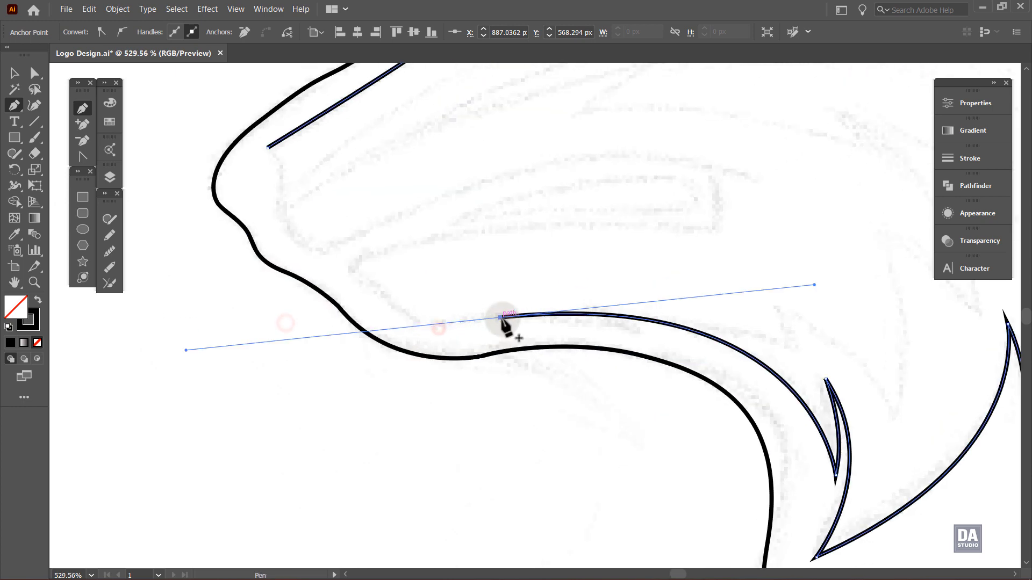
click(501, 318)
Step: Trace the rounded front end of the lower lip and smooth the curve at its front anchor
drag(392, 304, 425, 227)
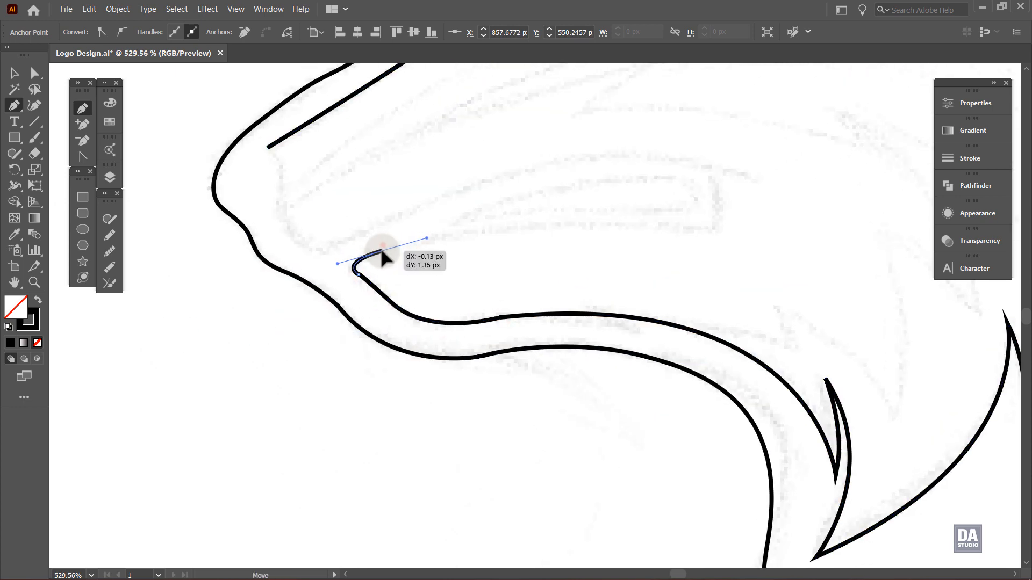
drag(365, 279, 384, 293)
key(ctrl+z)
ctrl+click(363, 278)
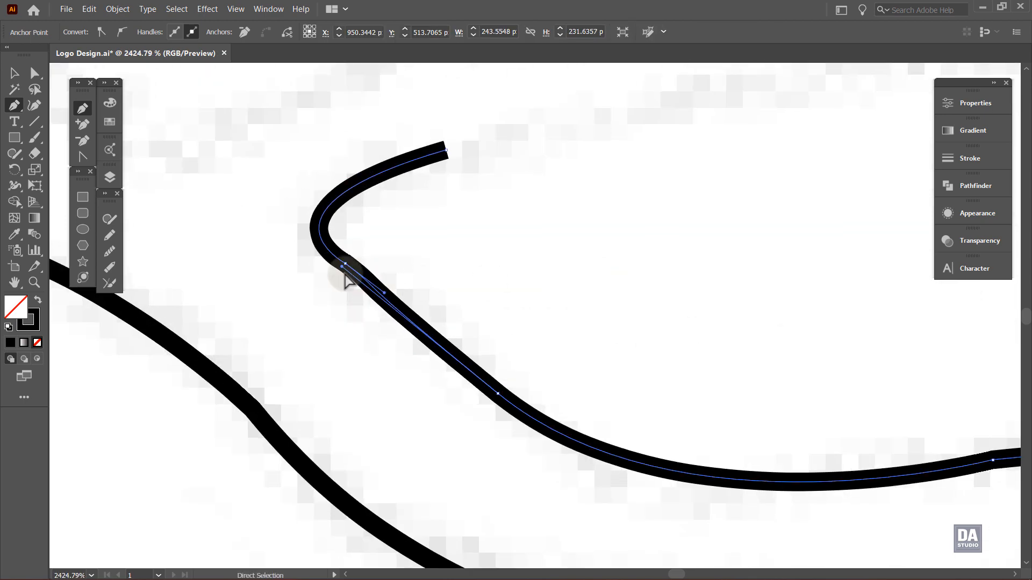
drag(342, 267, 370, 282)
drag(473, 255, 388, 245)
drag(523, 226, 377, 315)
ctrl+click(317, 296)
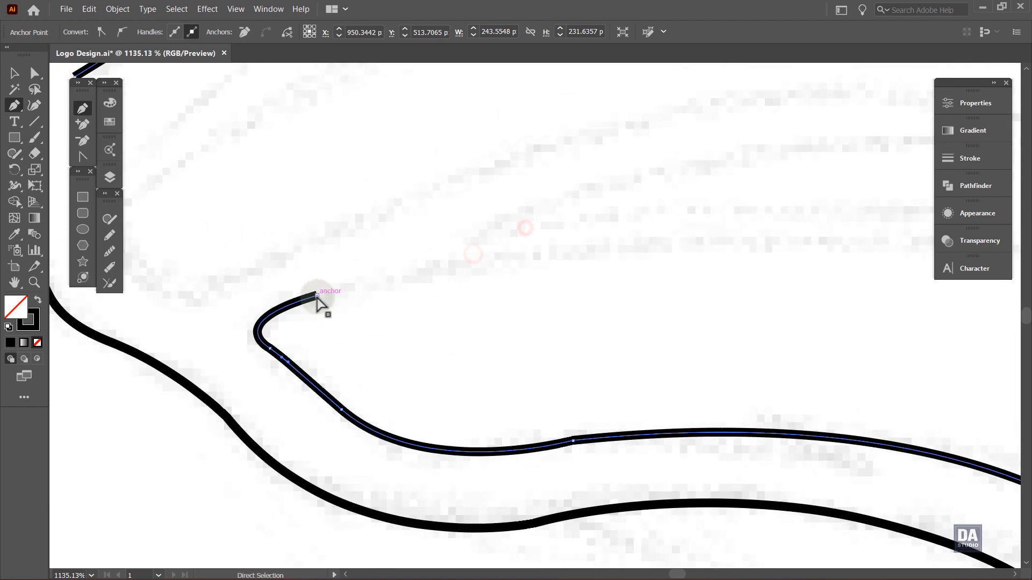
Step: Trace the mouth opening's lower edge to its back corner, then up to the short pointed tip behind the mouth
drag(460, 300, 395, 299)
drag(734, 274, 782, 251)
key(ctrl+z)
click(733, 275)
mouse_move(770, 211)
mouse_down()
mouse_move(749, 199)
mouse_move(759, 202)
mouse_up()
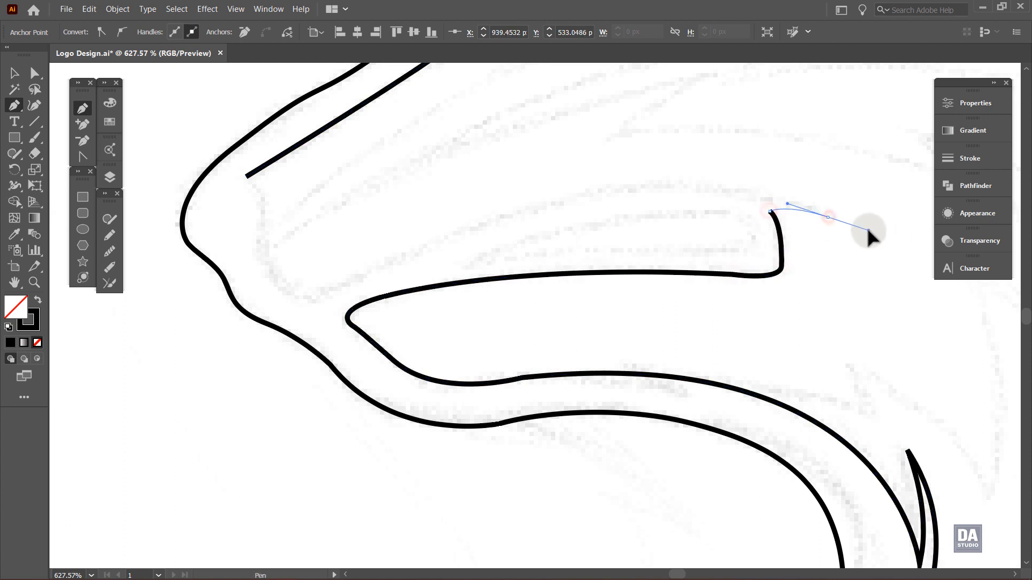
drag(830, 219, 781, 218)
click(828, 218)
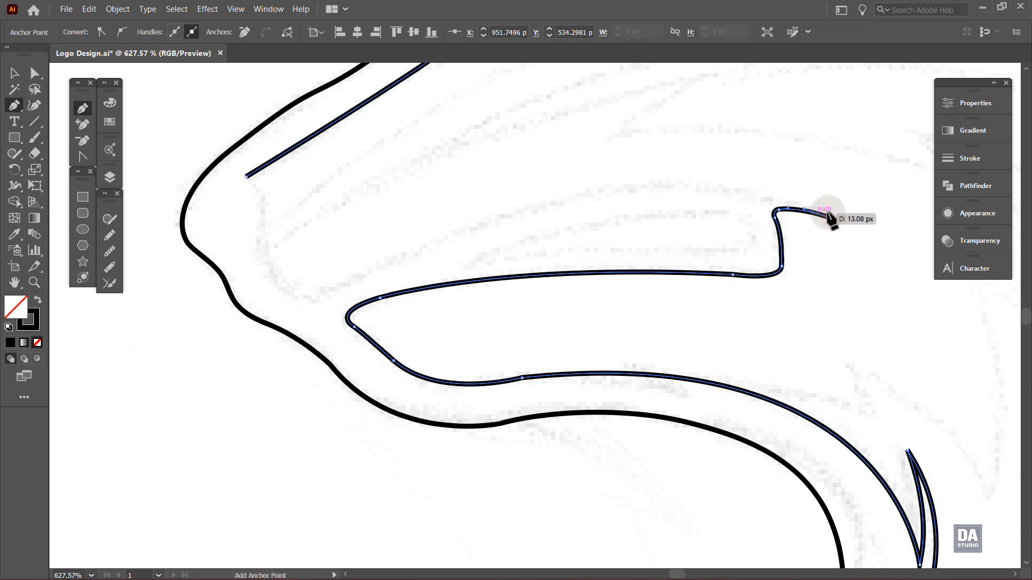
Step: Trace the mouth's upper edge forward from the back tip and raise its curve with the direction handles
drag(393, 261, 160, 354)
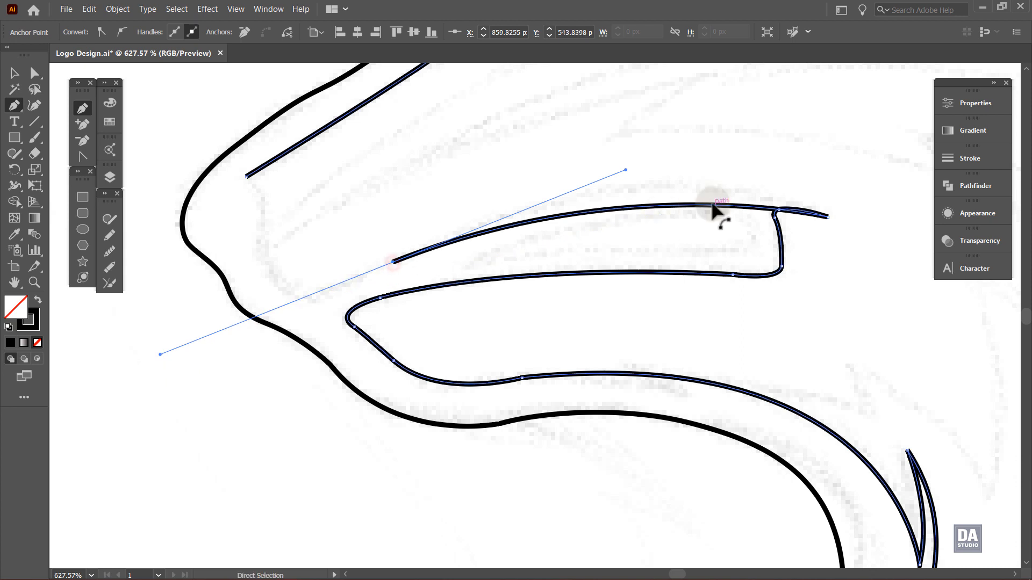
ctrl+click(742, 196)
drag(729, 205, 736, 198)
mouse_move(838, 205)
mouse_down()
mouse_move(803, 199)
mouse_move(824, 202)
mouse_up()
Step: Close the inner face contour around the upper lip front and up to the nose, adjusting the anchor there
click(395, 264)
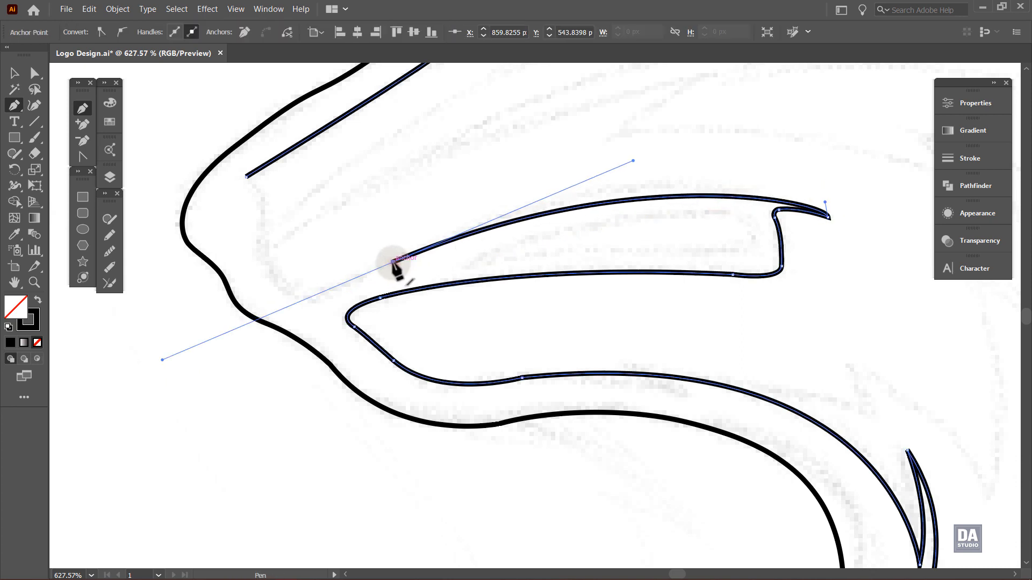
drag(284, 289, 247, 176)
drag(246, 176, 221, 154)
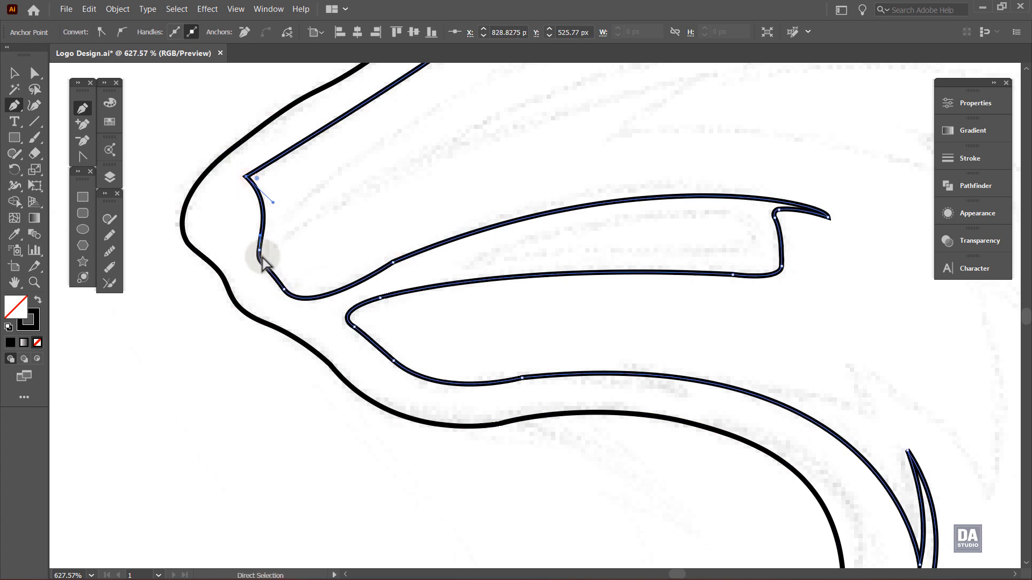
drag(259, 251, 259, 264)
ctrl+click(271, 301)
Step: Draw the closed almond-shaped eye outline over the sketch and bend its upper and lower edges into S-curves
drag(346, 264, 253, 247)
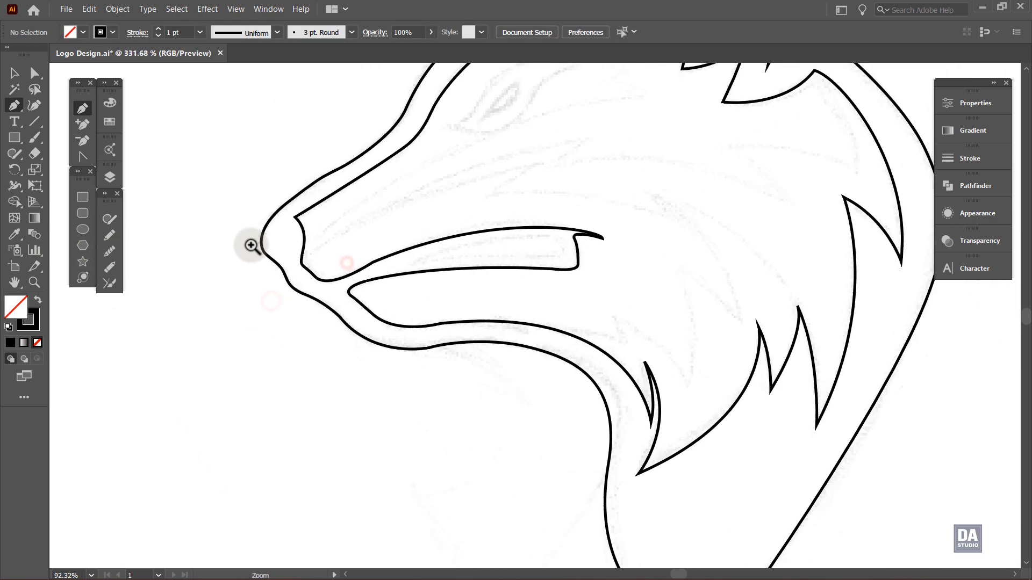
drag(436, 230, 401, 337)
drag(457, 200, 436, 258)
click(371, 258)
click(628, 142)
drag(532, 105, 425, 101)
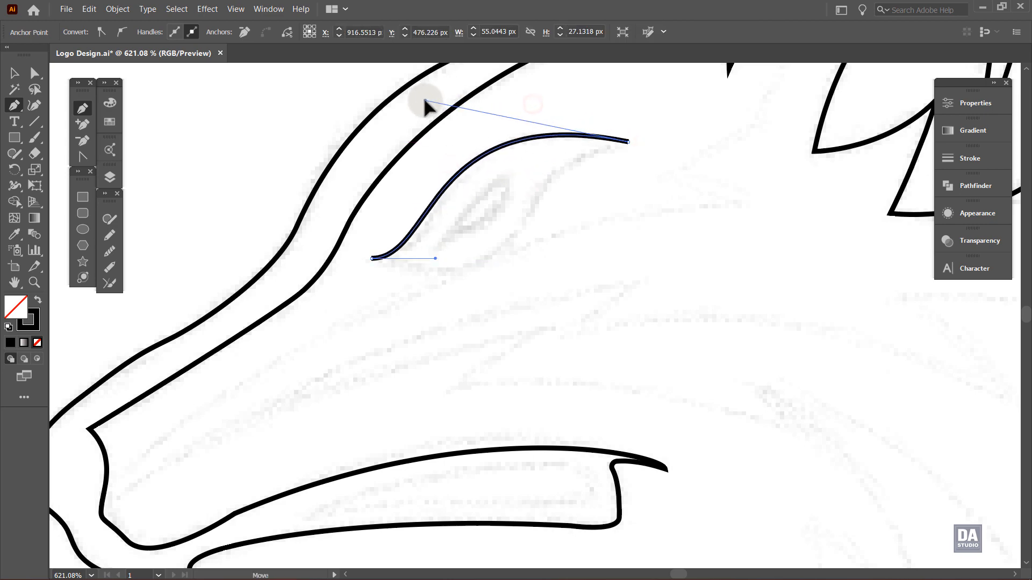
click(371, 258)
drag(463, 220, 478, 266)
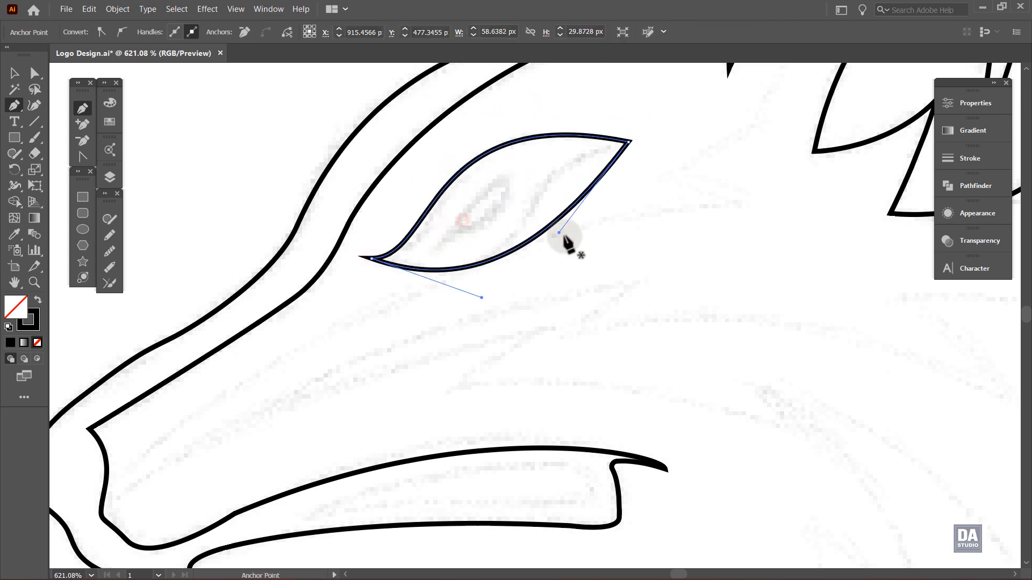
drag(563, 237, 534, 179)
drag(482, 297, 557, 317)
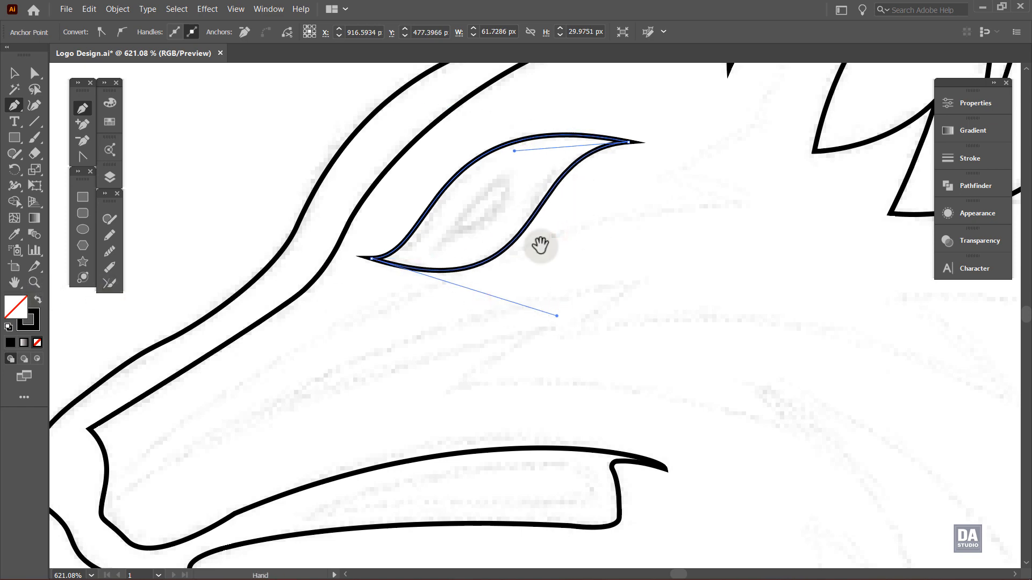
Step: Draw the small closed pupil shape inside the eye outline, pointed at both ends
drag(541, 246, 573, 242)
drag(516, 212, 559, 212)
click(437, 266)
drag(563, 148, 653, 97)
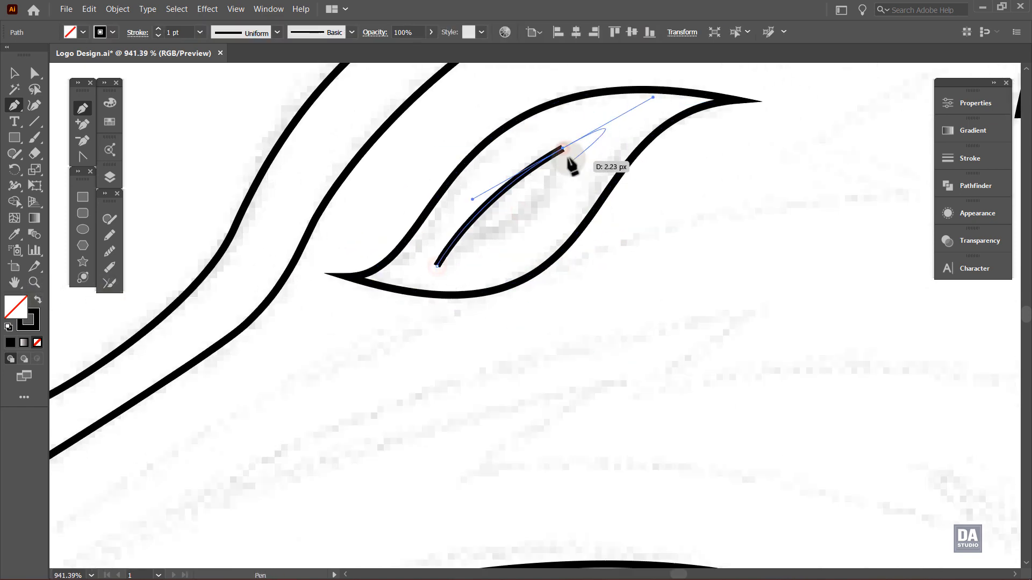
drag(571, 168, 572, 169)
drag(476, 236, 369, 258)
click(476, 236)
drag(437, 266, 409, 294)
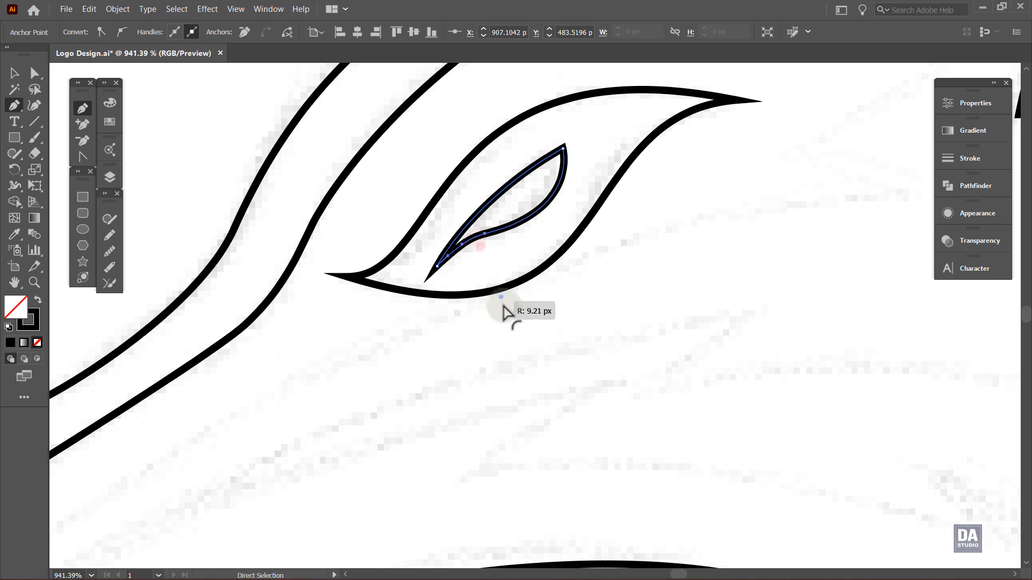
ctrl+click(569, 320)
Step: Start a new path at the nose and trace a long curve past the eye's lower edge toward the ear
drag(510, 246, 358, 236)
drag(412, 366, 388, 328)
drag(362, 285, 397, 287)
click(275, 358)
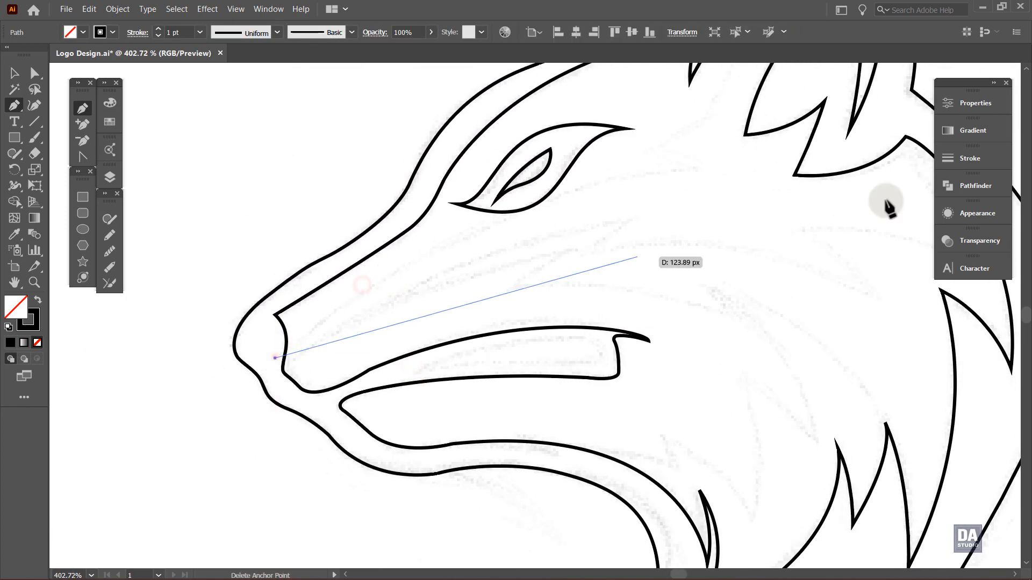
drag(700, 168, 868, 172)
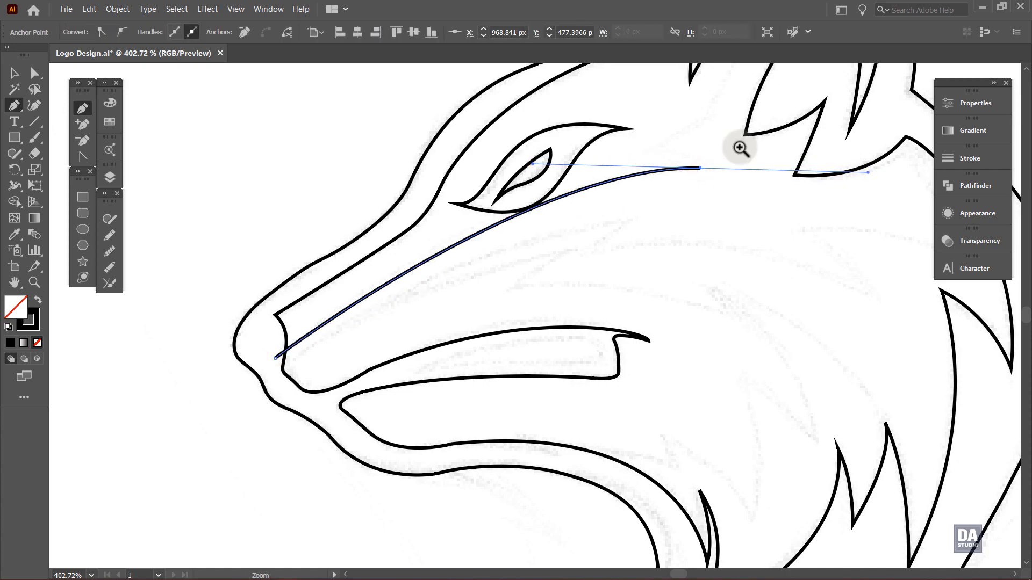
Step: Sharpen the end of the line below the eye and fold it back into a pointed fur notch
drag(719, 153, 684, 338)
click(681, 328)
drag(566, 314, 482, 326)
click(566, 315)
Step: Extend the path from the fur notch up to the ear tip and adjust the middle anchor's position and handle
drag(733, 172, 591, 306)
drag(562, 362, 599, 293)
drag(777, 162, 683, 222)
drag(694, 196, 814, 150)
drag(377, 520, 483, 386)
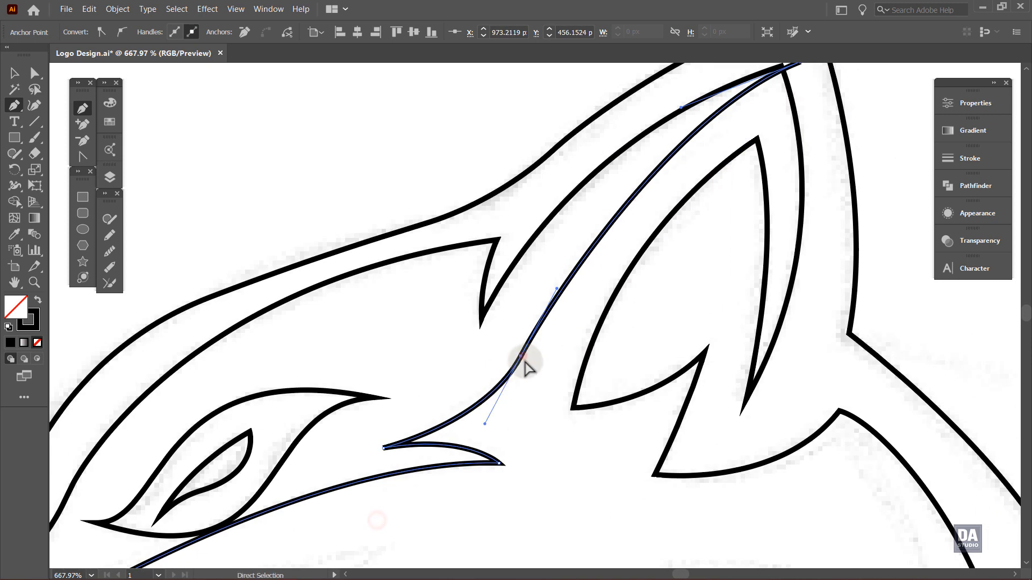
drag(523, 357, 527, 360)
drag(490, 426, 484, 424)
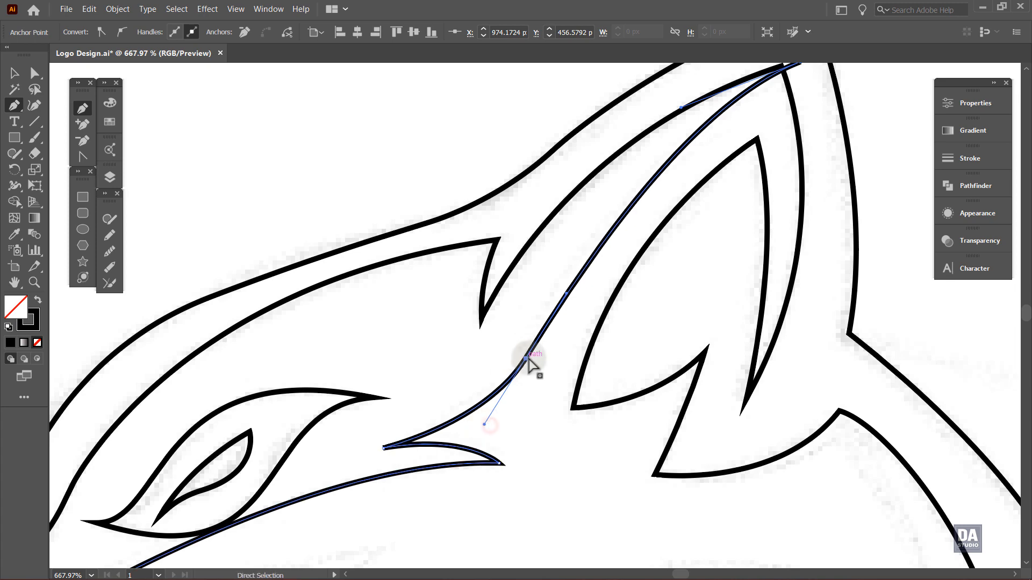
Step: Refine the handles of the curve between the fur notch and the ear tip, and finish the path
drag(528, 359, 574, 287)
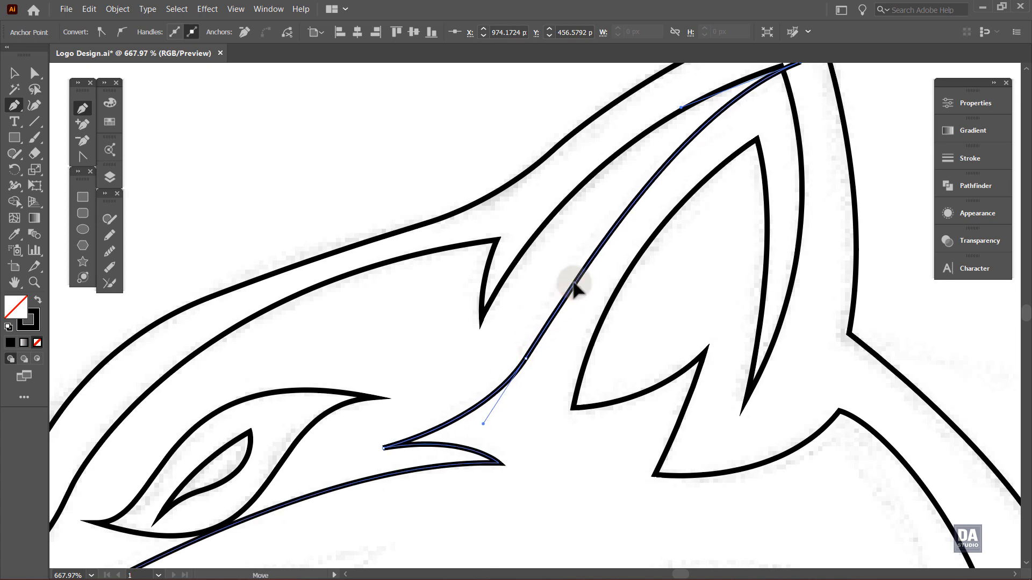
drag(551, 378, 497, 411)
drag(493, 475, 745, 245)
ctrl+click(290, 376)
Step: Start a new path at the nose below the previous line, curve it to a point under the eye, and fold it back into a notch
click(183, 418)
click(565, 255)
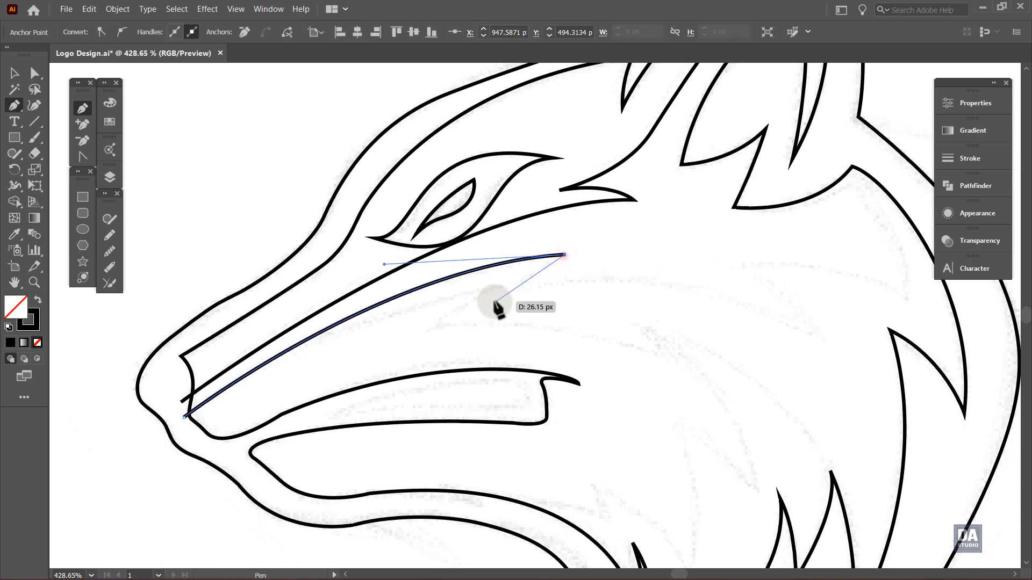
drag(494, 298, 474, 317)
click(494, 298)
drag(676, 325, 491, 298)
Step: Continue the path across the cheek, folding it back to form another pointed fur notch and ending in a sharp corner near the back edge
drag(637, 312, 774, 401)
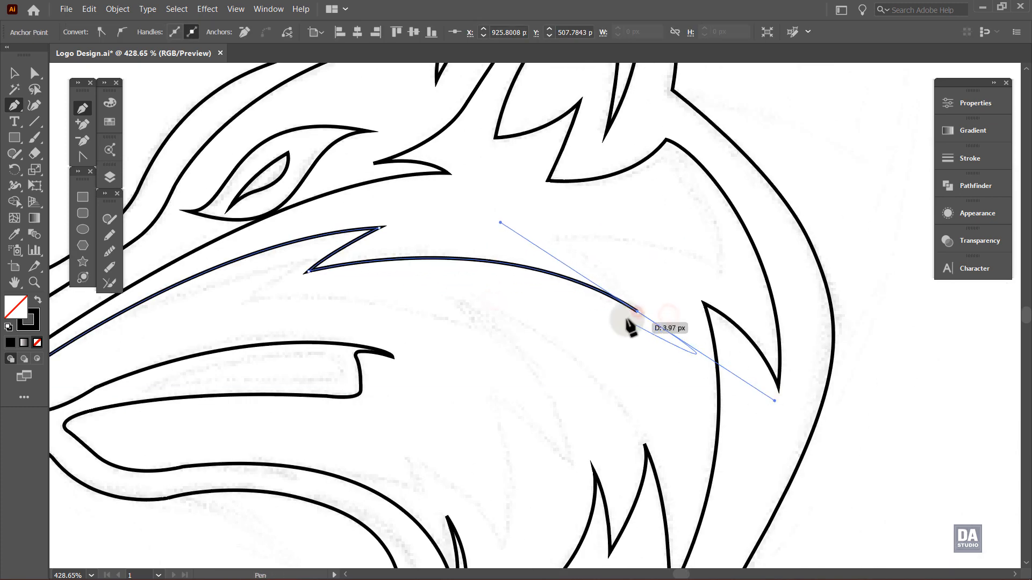
click(638, 312)
drag(542, 237, 621, 252)
click(542, 237)
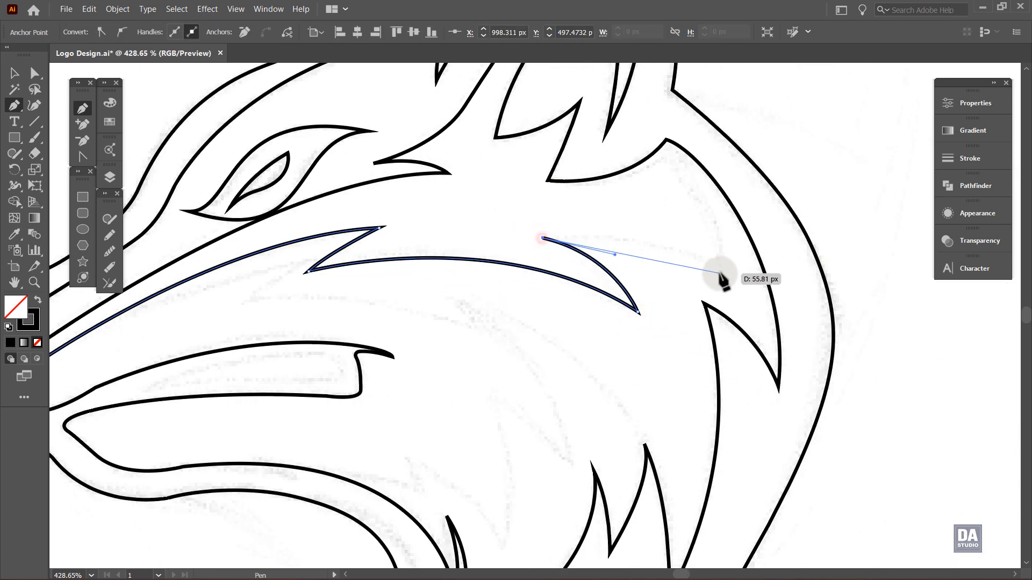
drag(720, 274, 776, 319)
click(719, 274)
Step: Extend the cheek path up to the fur corner behind the ear, adjust that segment's curve and finish the path
scroll(618, 140, up, 10)
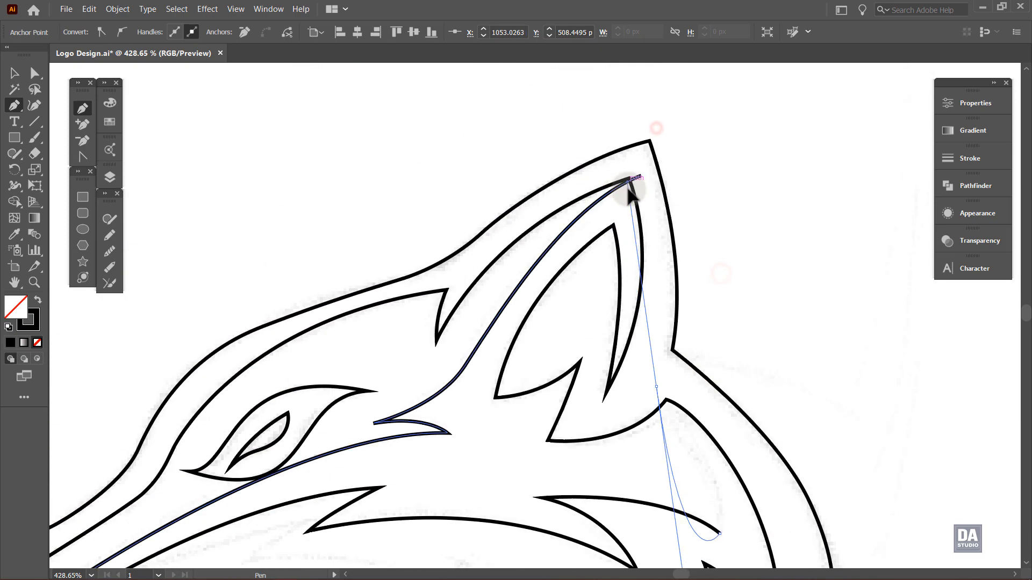
drag(668, 400, 575, 281)
drag(694, 450, 592, 301)
drag(591, 297, 620, 291)
drag(618, 309, 633, 269)
drag(369, 282, 426, 272)
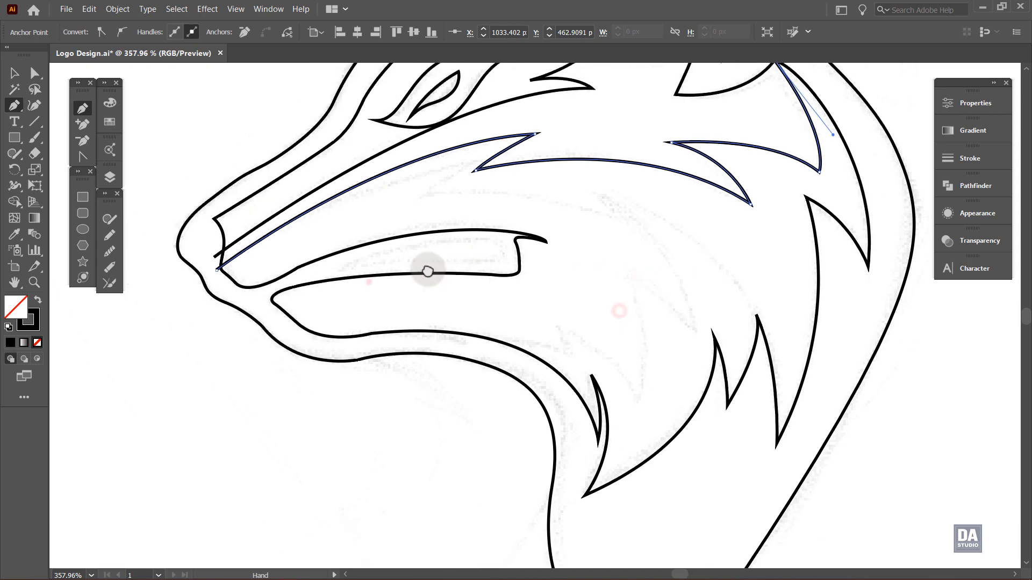
ctrl+click(223, 284)
click(220, 278)
drag(485, 160, 675, 134)
key(ctrl+z)
key(ctrl+z)
Step: Start a new line midway along the muzzle, curve it to a point under the upper cheek line, and fold it back sharply
click(289, 218)
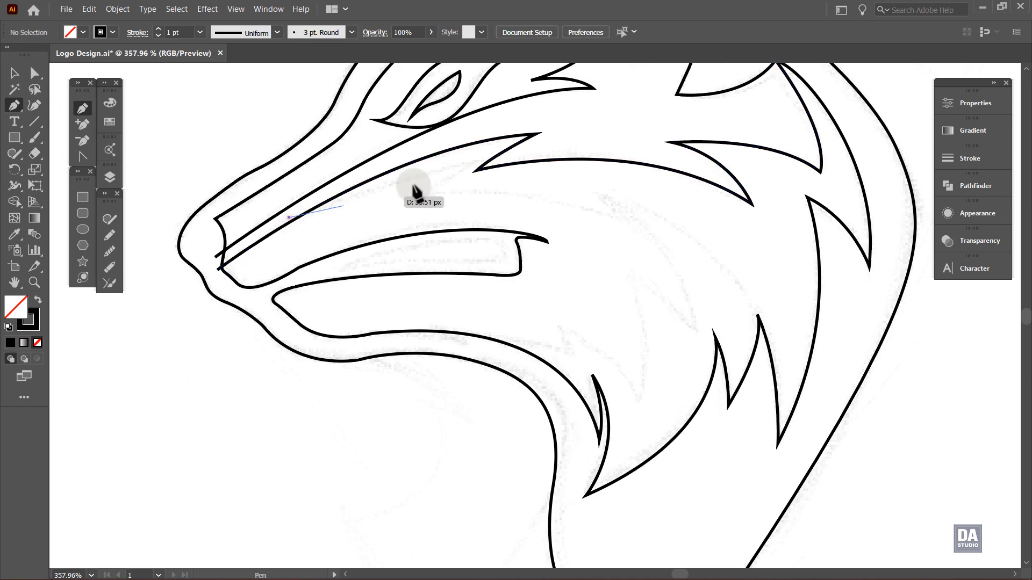
drag(486, 159, 569, 159)
click(485, 160)
drag(422, 197, 402, 219)
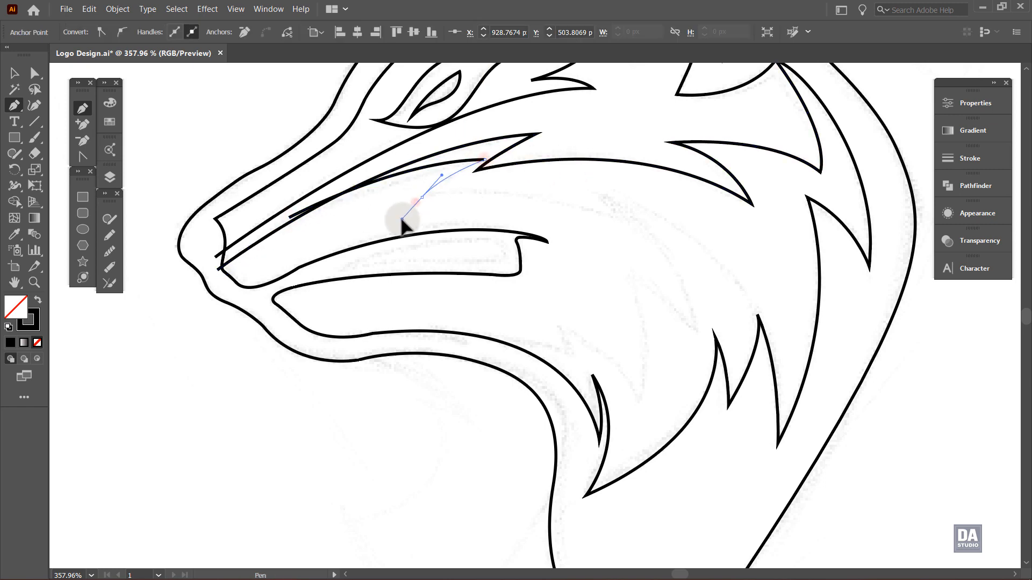
click(422, 198)
Step: Continue the line across the middle of the cheek and fold it back into a small pointed fur tip
drag(671, 252, 728, 253)
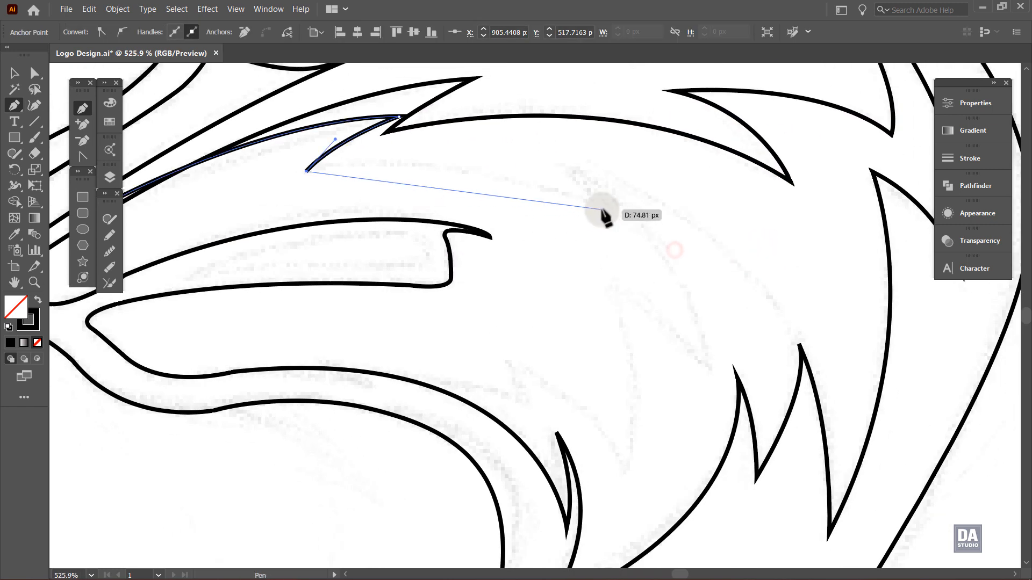
drag(604, 209, 718, 263)
drag(559, 168, 511, 150)
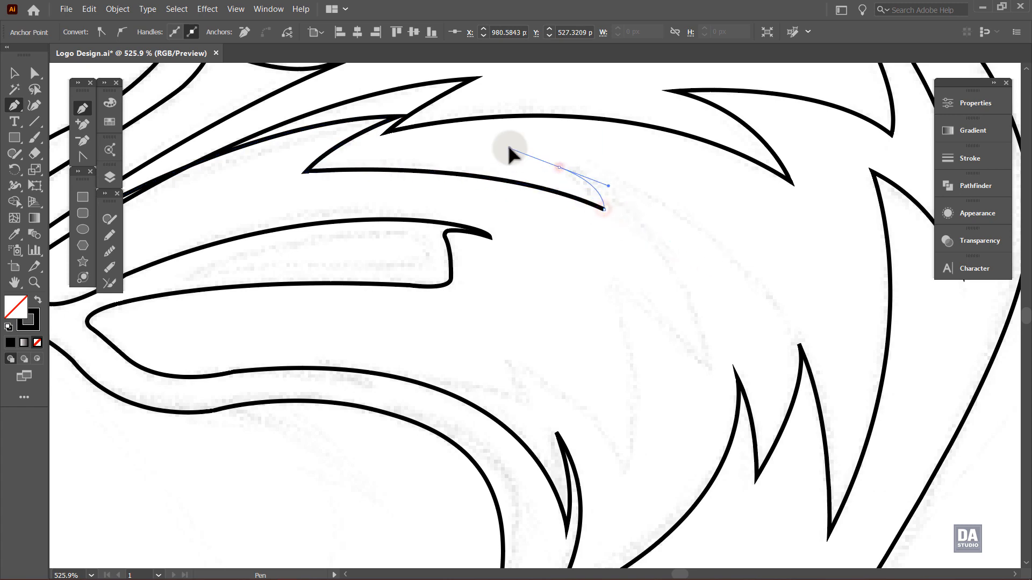
click(559, 168)
Step: Sweep the path down to the tip of the lower fur spikes and adjust the end anchor and handle to meet the existing line
drag(806, 373, 847, 518)
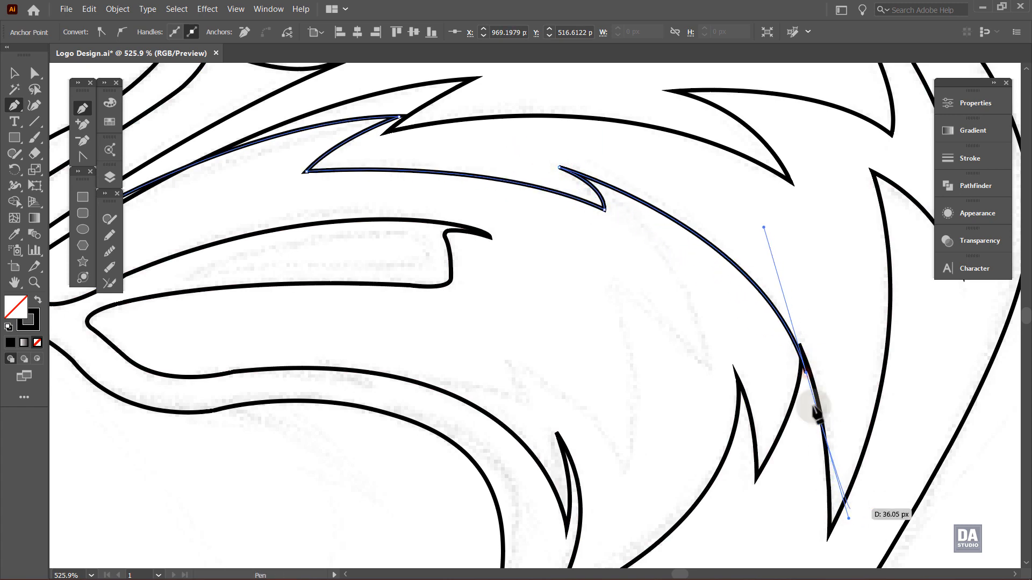
drag(765, 227, 758, 198)
drag(820, 366, 839, 366)
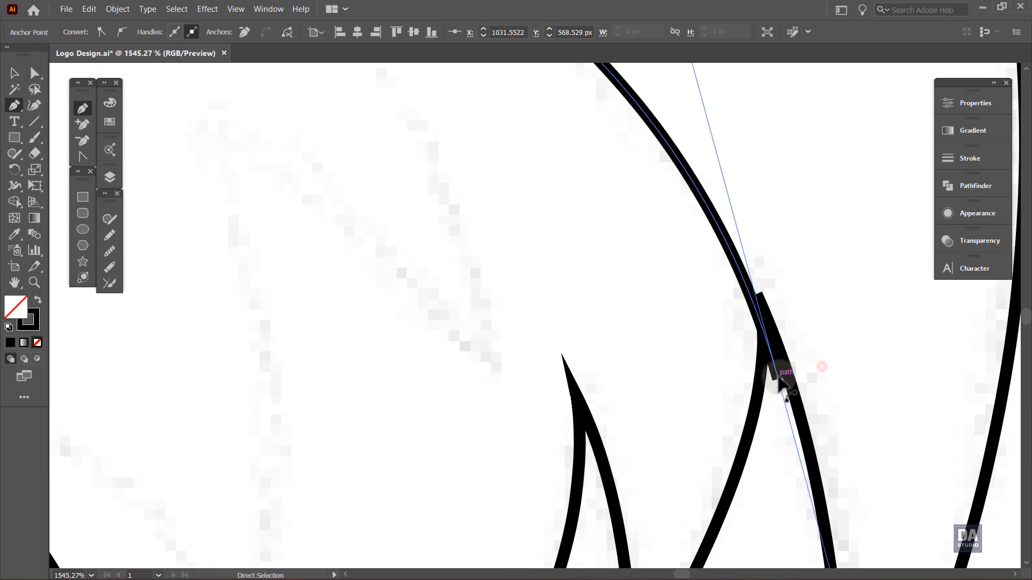
drag(780, 378, 785, 378)
drag(710, 350, 608, 358)
drag(639, 373, 657, 332)
scroll(657, 332, up, 1)
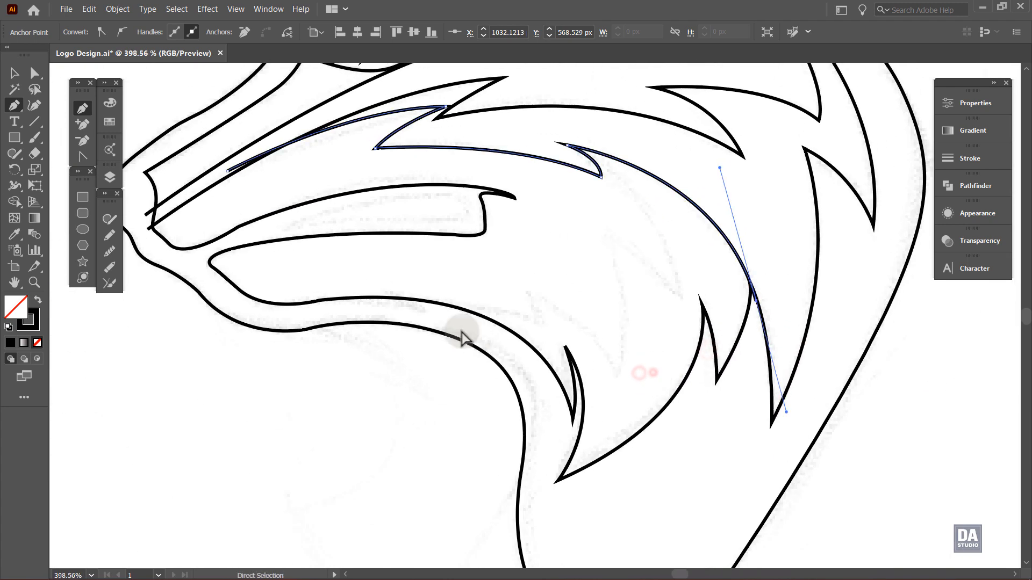
Step: Start a new path along the lower jaw line and form the pointed fur tufts rising from the throat into the cheek
click(408, 307)
click(547, 328)
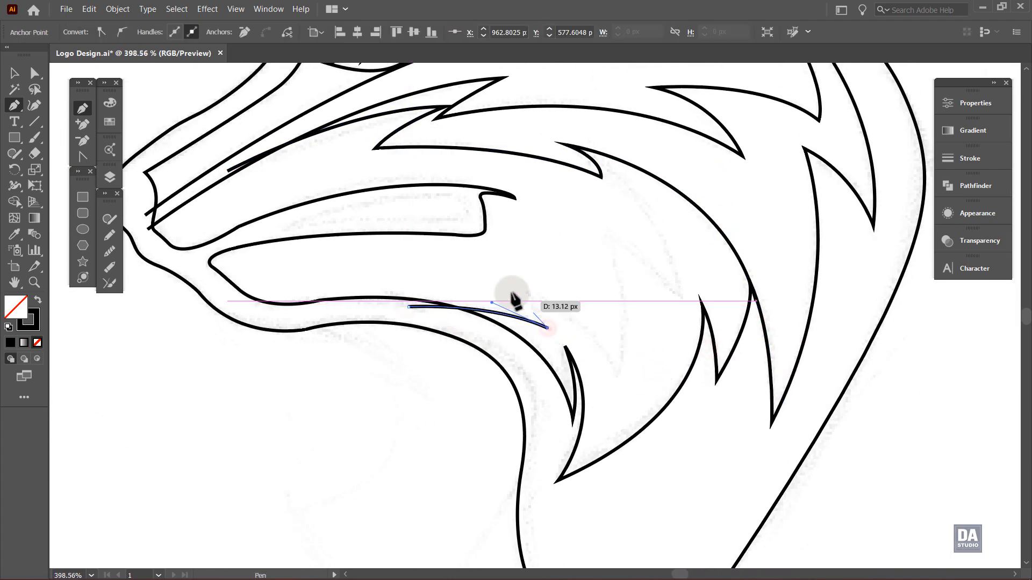
drag(615, 383, 662, 453)
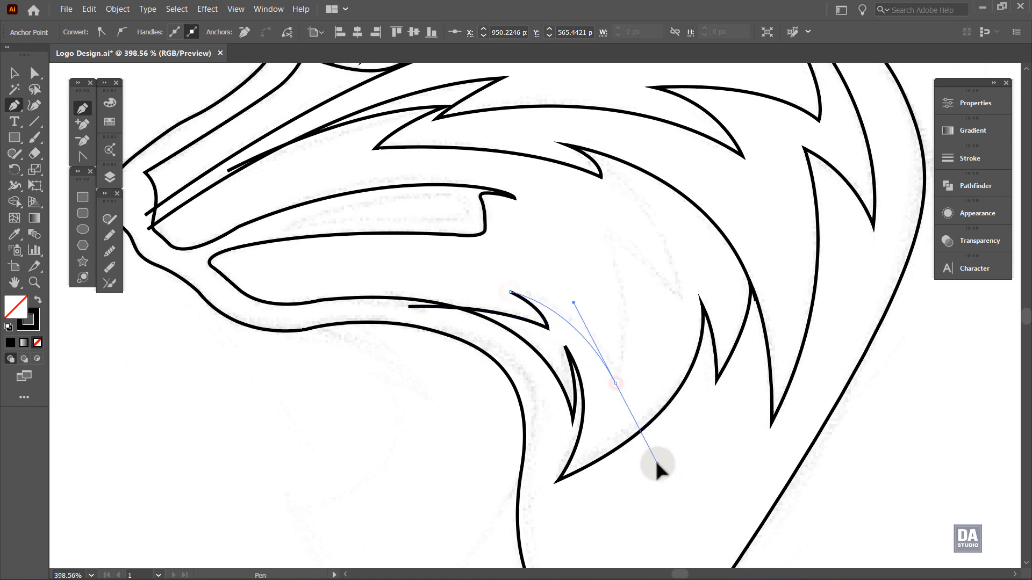
click(616, 383)
drag(604, 240, 564, 148)
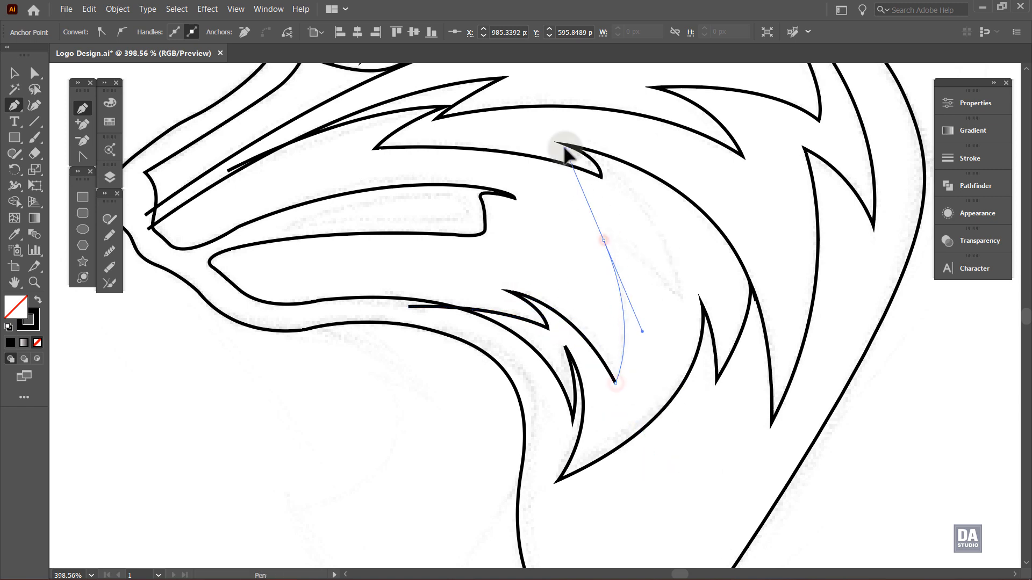
click(604, 240)
Step: Add another downward fur point to the path and curve it up to join the mid-cheek fur tip, finishing the path
drag(680, 306, 718, 374)
click(680, 305)
drag(683, 244, 735, 361)
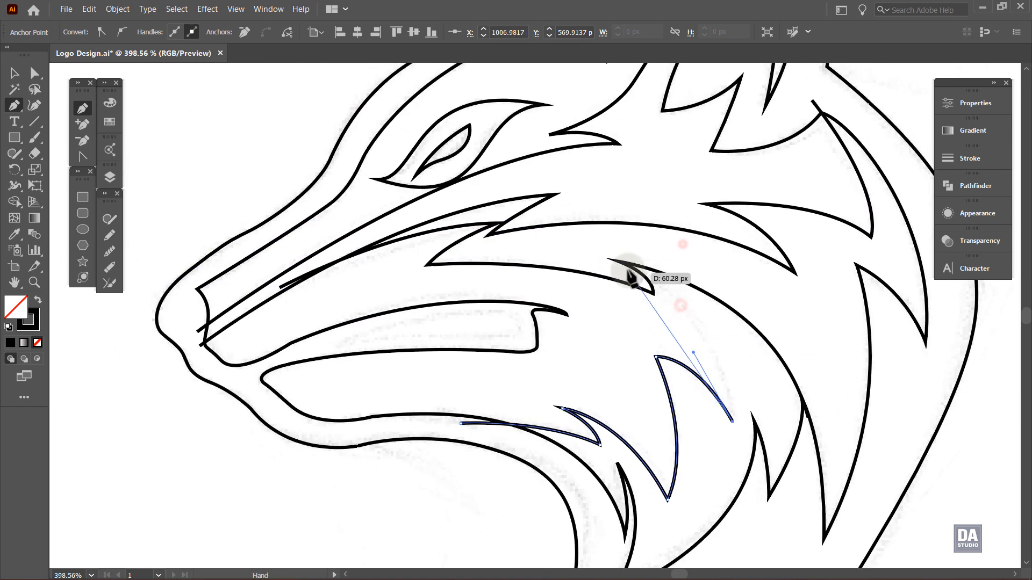
drag(632, 277, 473, 212)
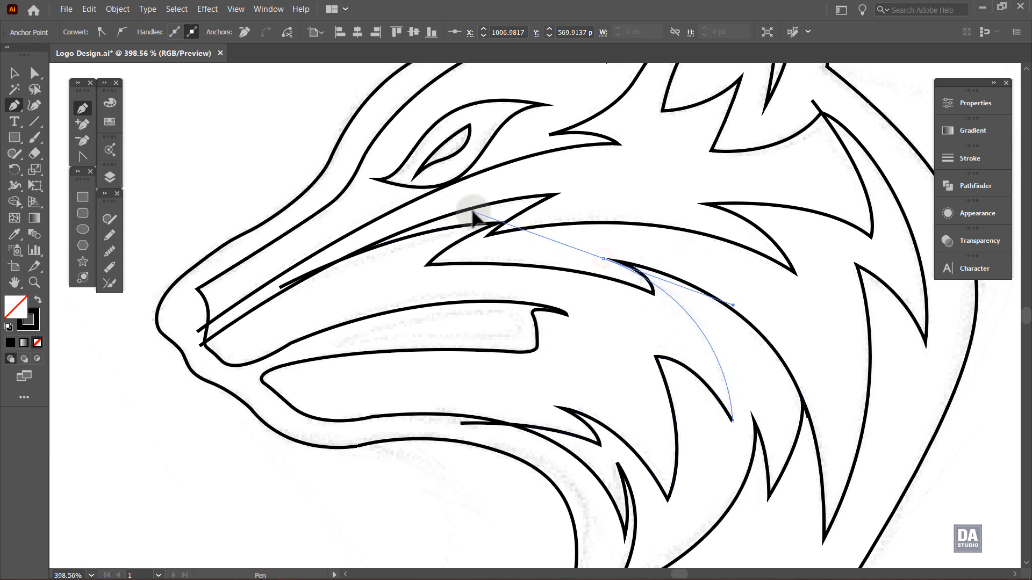
ctrl+click(768, 408)
scroll(403, 345, up, 1)
Step: Draw a closed, tapered shape inside the mouth opening, pointed toward the nose
click(320, 352)
drag(550, 308, 690, 324)
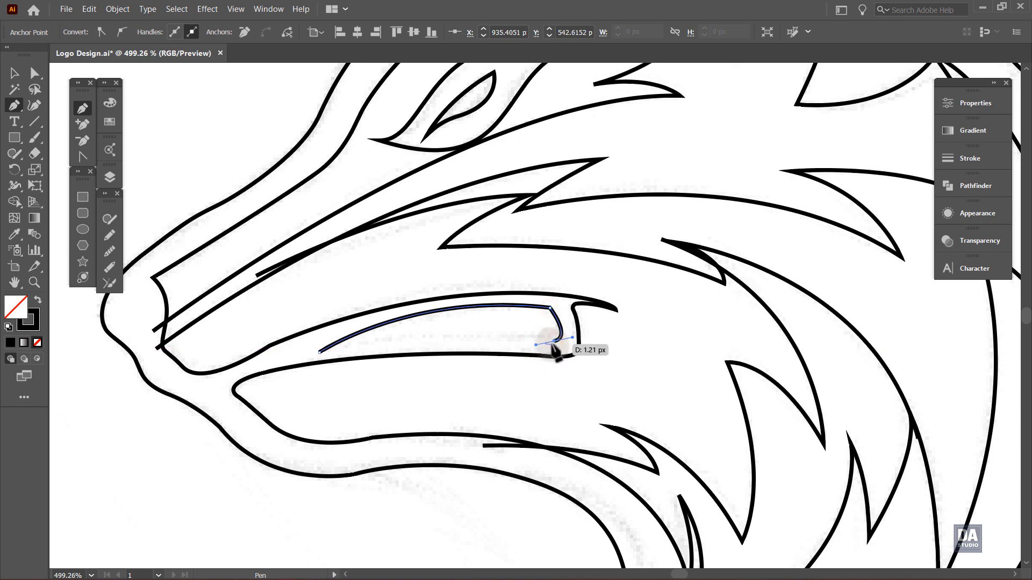
click(320, 352)
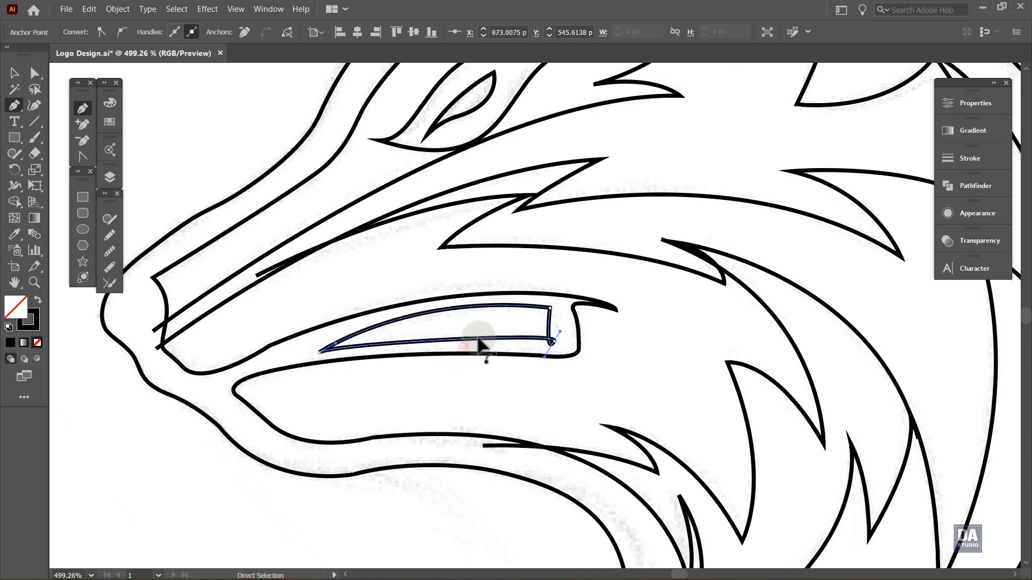
Step: Refine the inner mouth shape's anchors and handles to smooth its edges and sharpen the front tip
drag(547, 350, 558, 352)
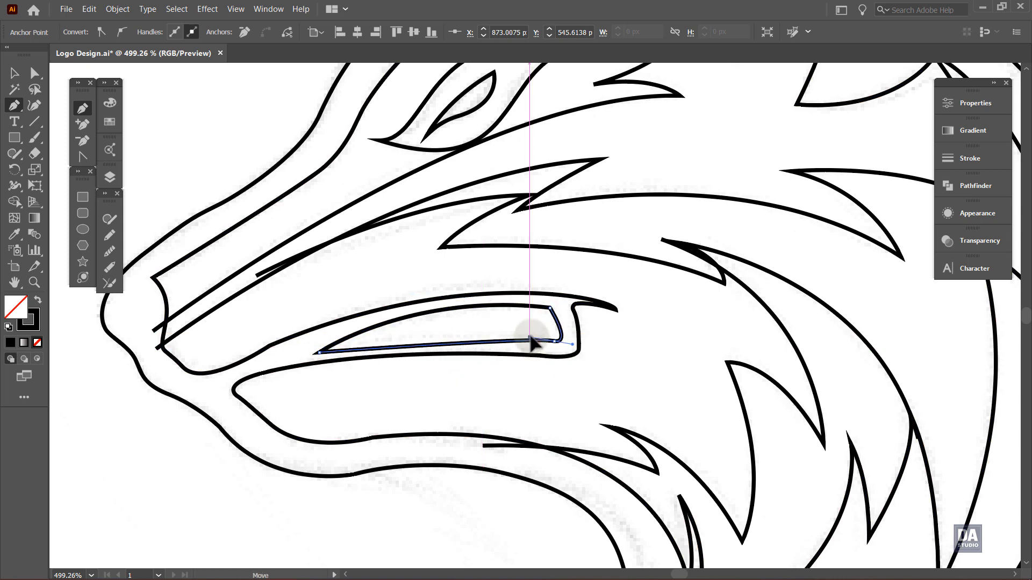
drag(328, 349, 367, 342)
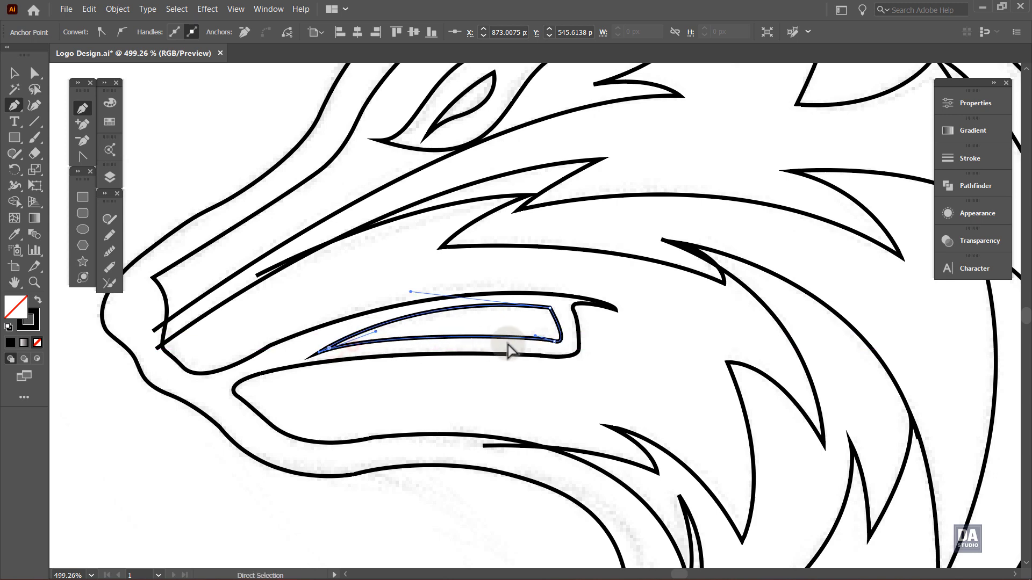
ctrl+click(591, 381)
ctrl+click(320, 352)
drag(320, 355, 349, 334)
ctrl+click(647, 364)
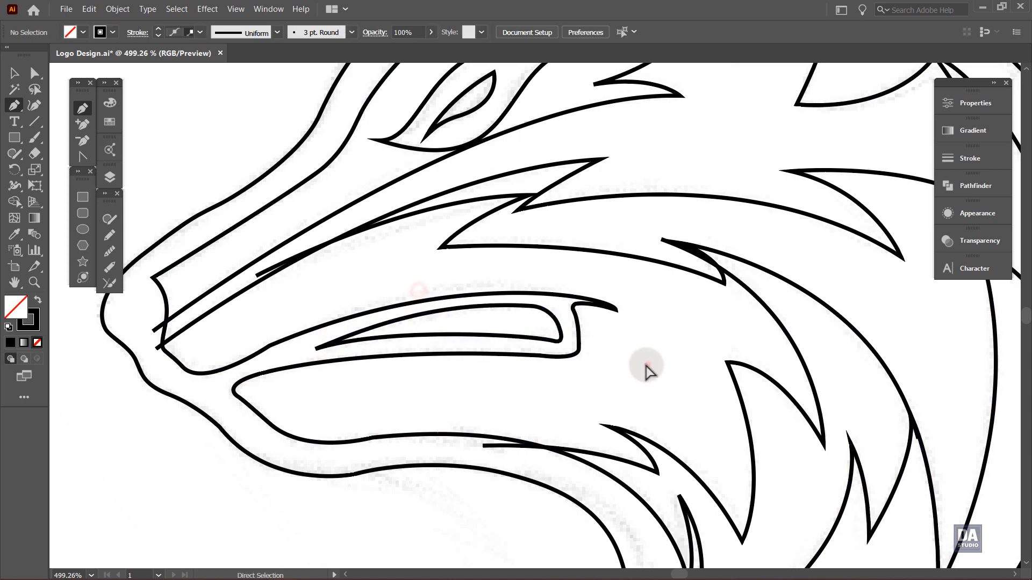
Step: Select all traced paths and fill the forehead, upper muzzle and back cheek stripe regions with dark brown using Shape Builder
drag(570, 349, 390, 321)
drag(578, 376, 475, 345)
key(v)
drag(363, 196, 654, 477)
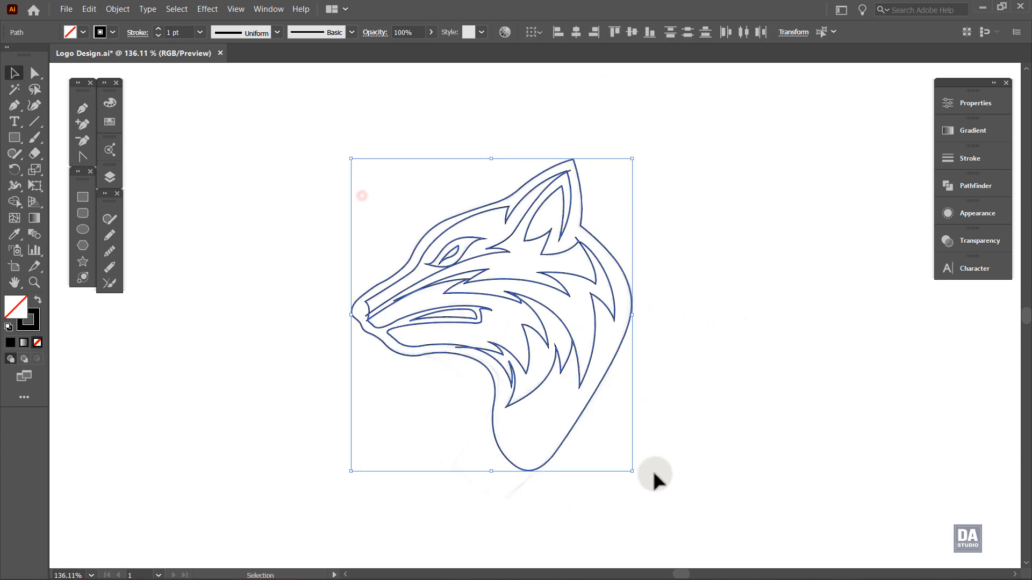
click(14, 201)
click(110, 122)
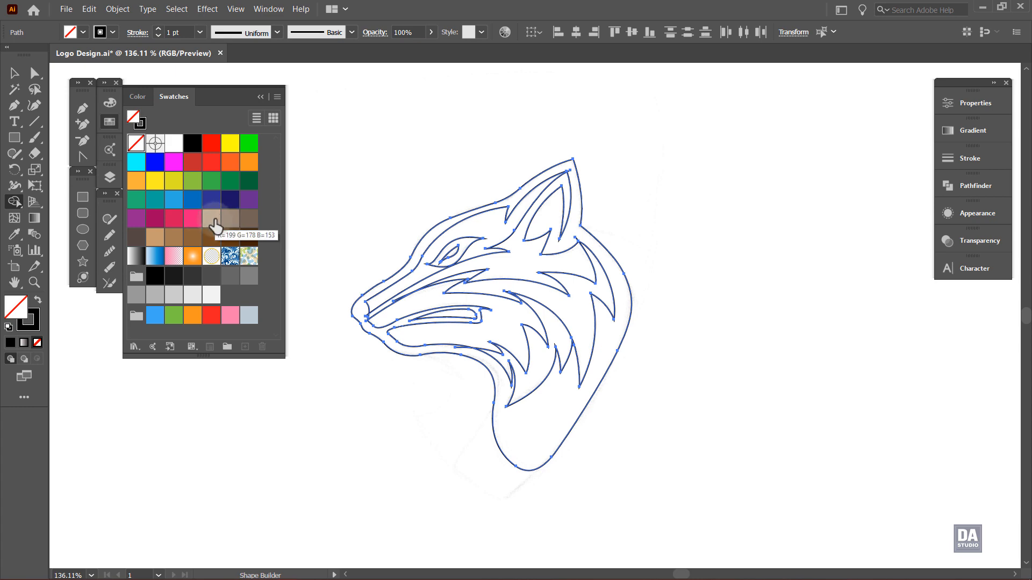
click(249, 218)
drag(458, 258, 534, 267)
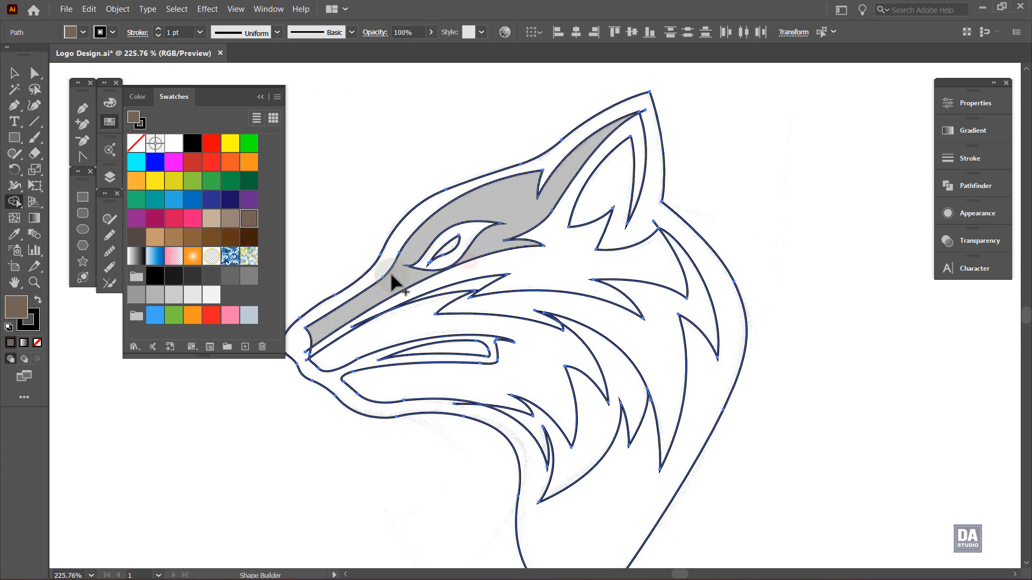
click(391, 280)
click(530, 295)
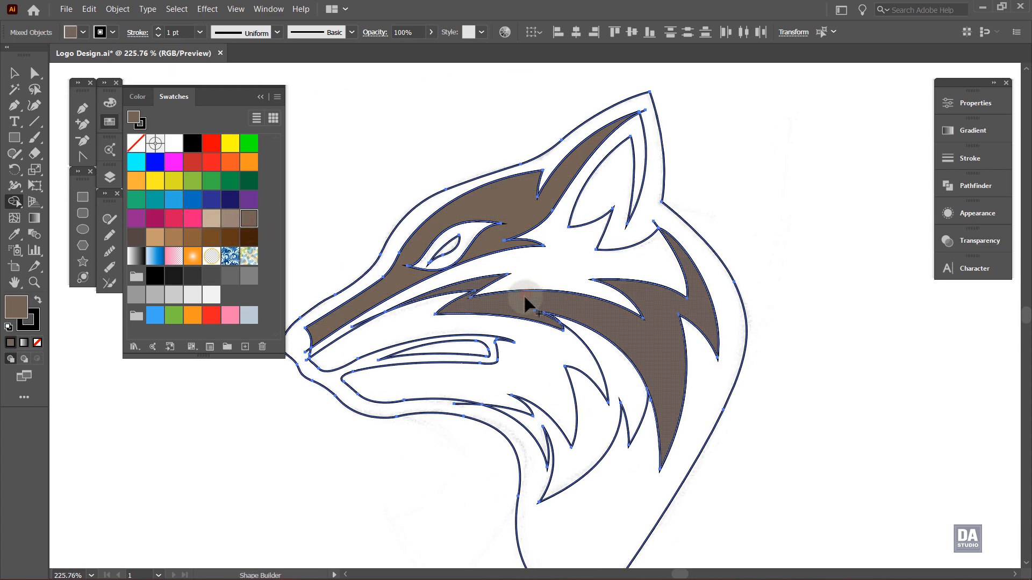
Step: Fill the muzzle, jaw, cheek and ear rim with medium brown, and the lower fur and inner mouth with tan R=199 G=178 B=153
click(497, 370)
click(534, 267)
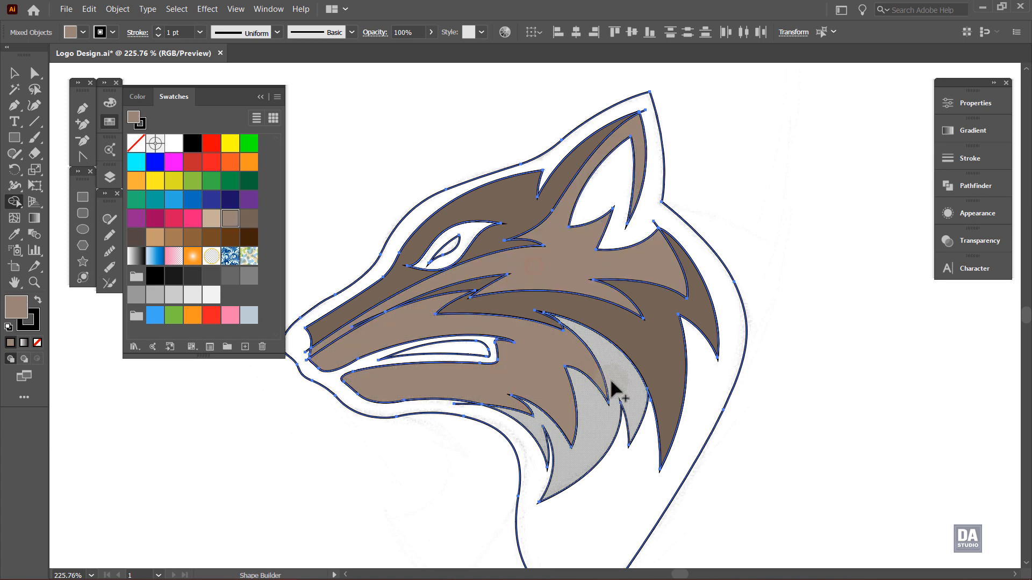
click(616, 383)
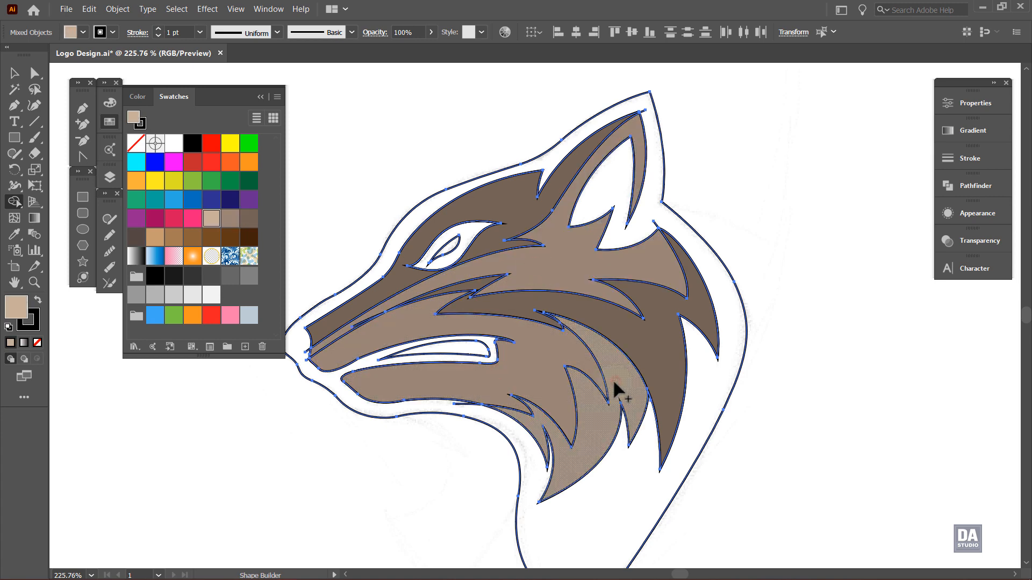
click(450, 350)
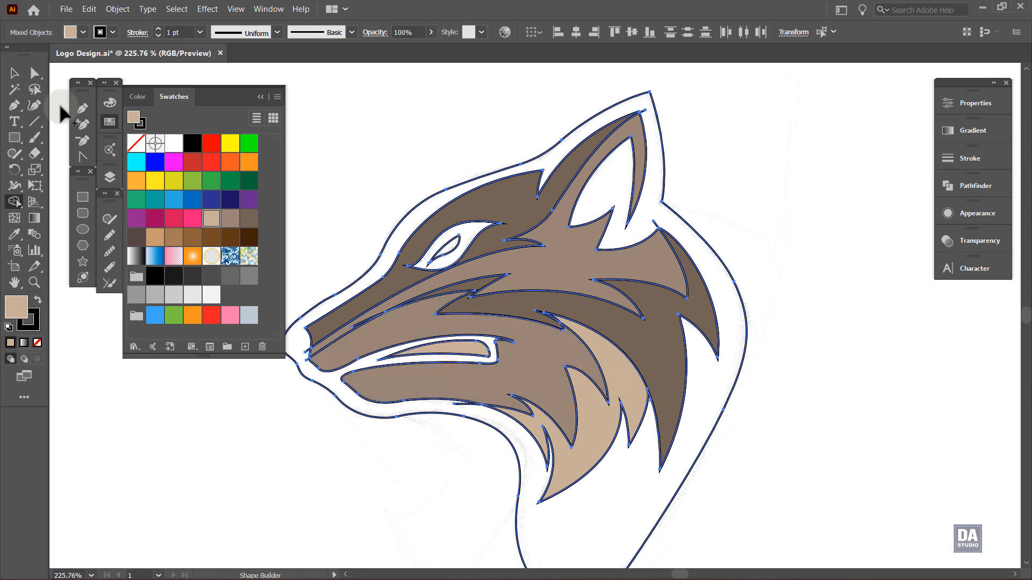
Step: Remove the head outline and filled shapes from the selection, move the leftover line ends off the artwork and delete them
click(14, 72)
drag(470, 348, 515, 324)
click(463, 396)
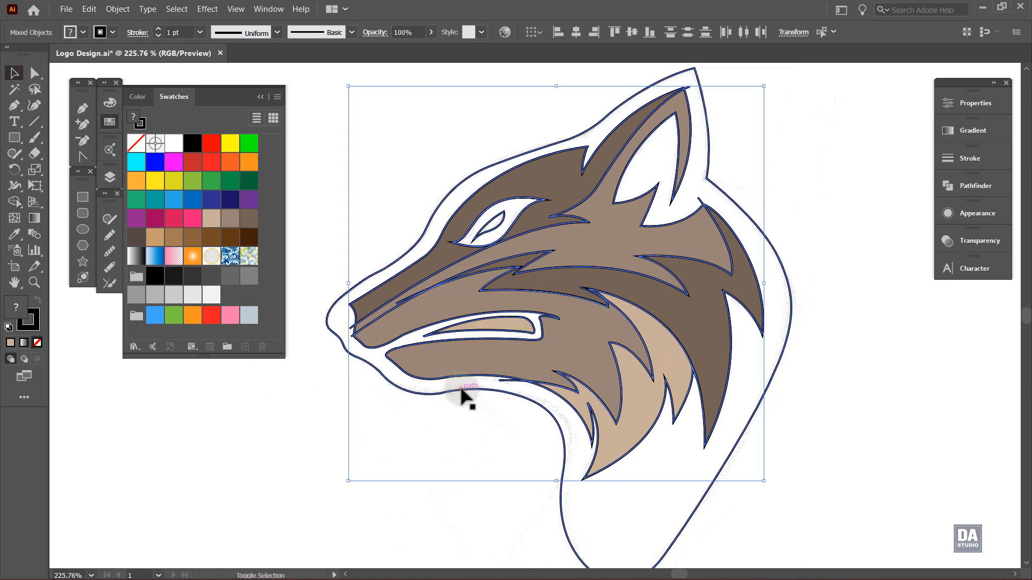
shift+click(692, 321)
shift+click(617, 247)
shift+click(559, 183)
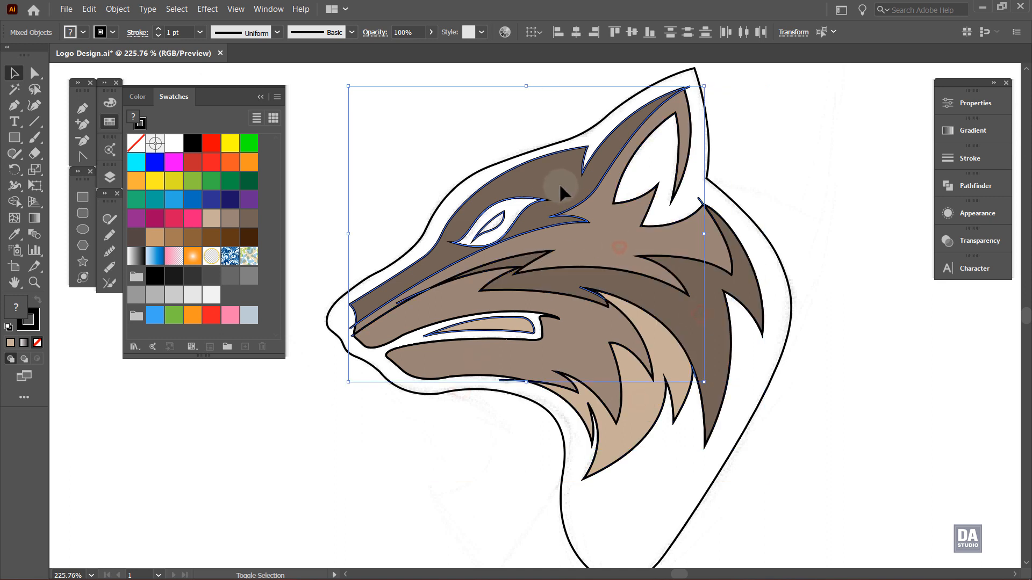
shift+click(499, 224)
mouse_move(344, 340)
mouse_down()
mouse_move(347, 329)
mouse_move(331, 424)
mouse_up()
key(ctrl+z)
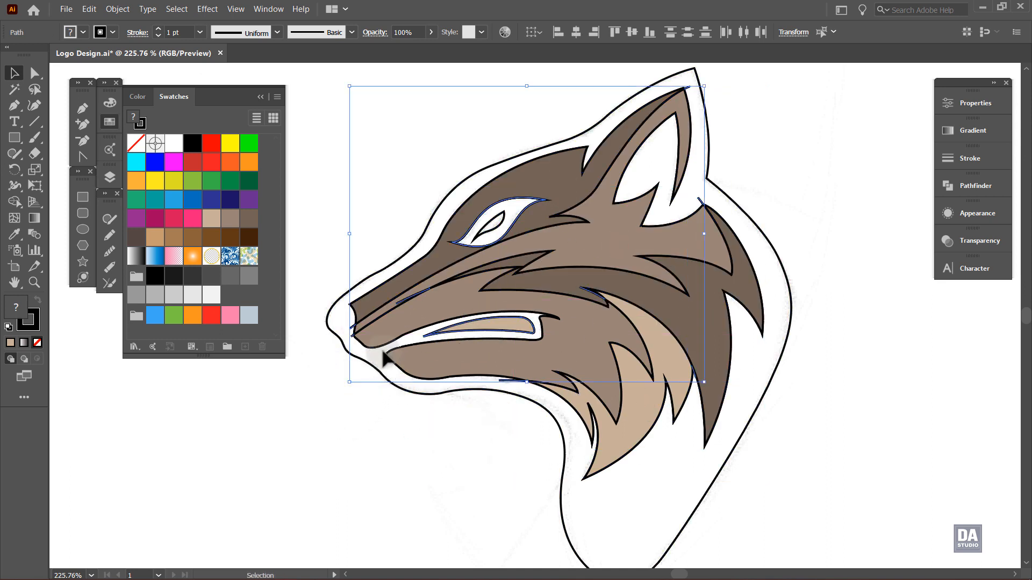
drag(350, 336, 364, 435)
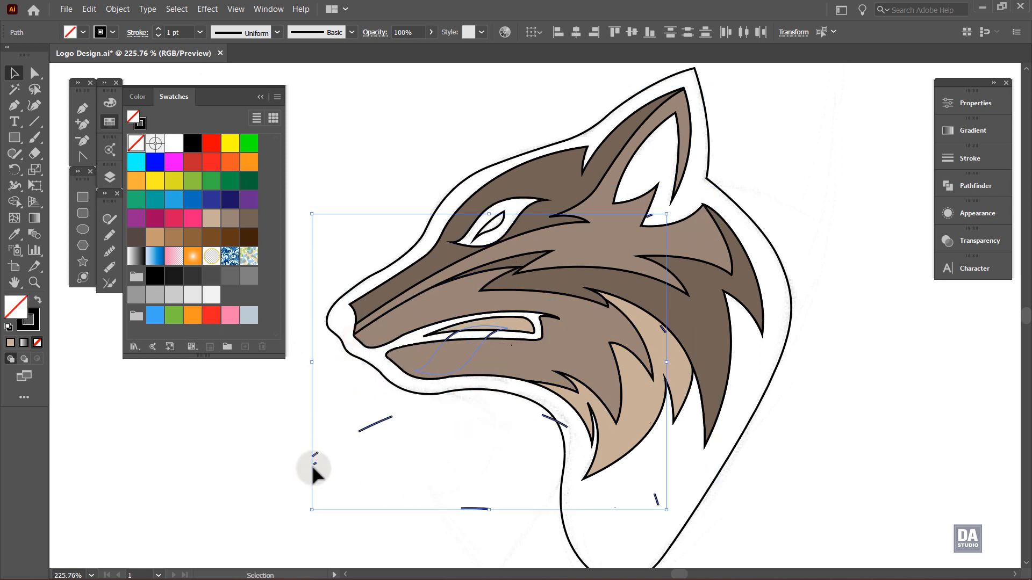
key(Delete)
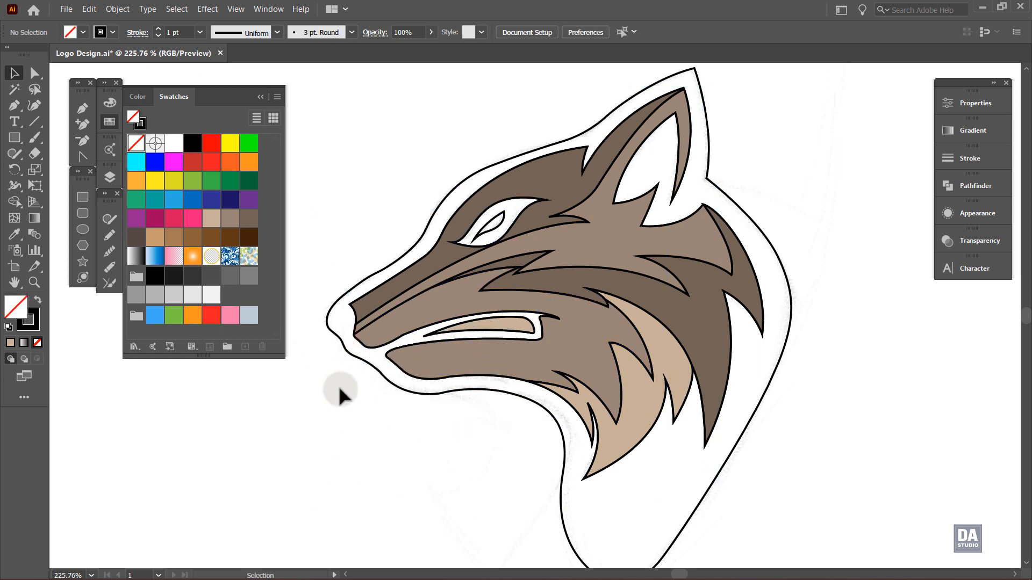
click(511, 220)
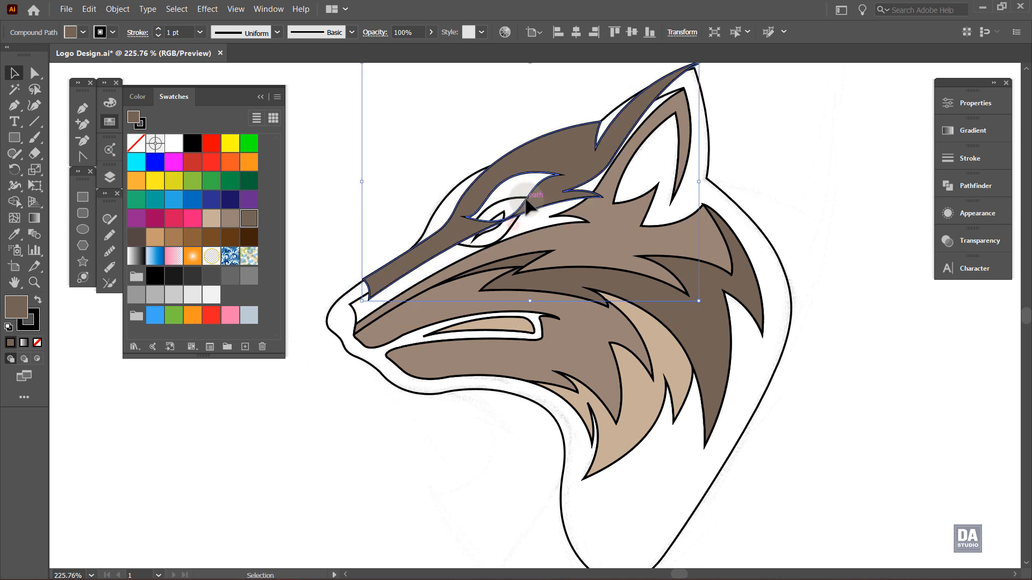
key(a)
key(v)
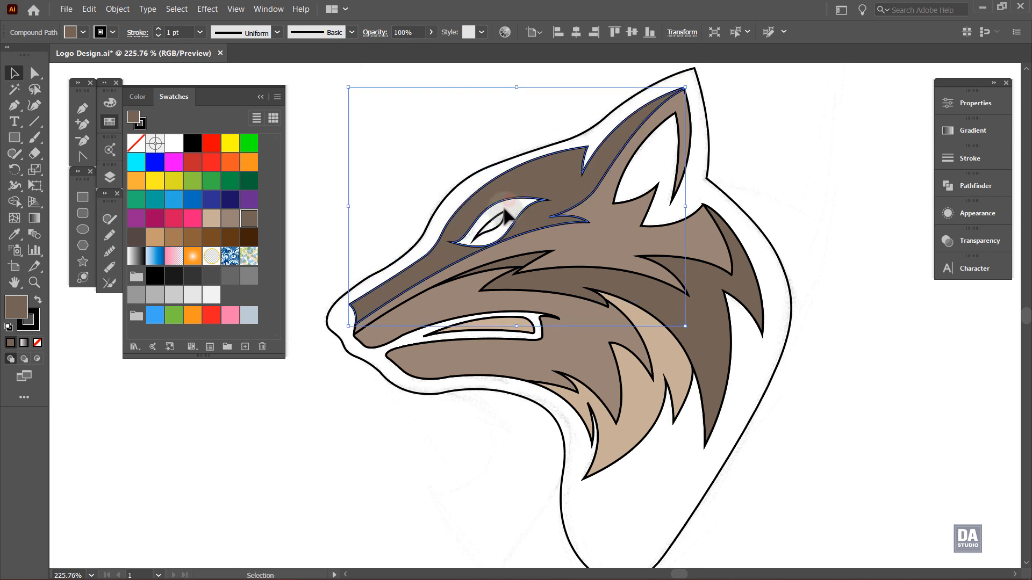
click(856, 245)
Step: Give the head outline shape a solid black fill with no stroke
key(space)
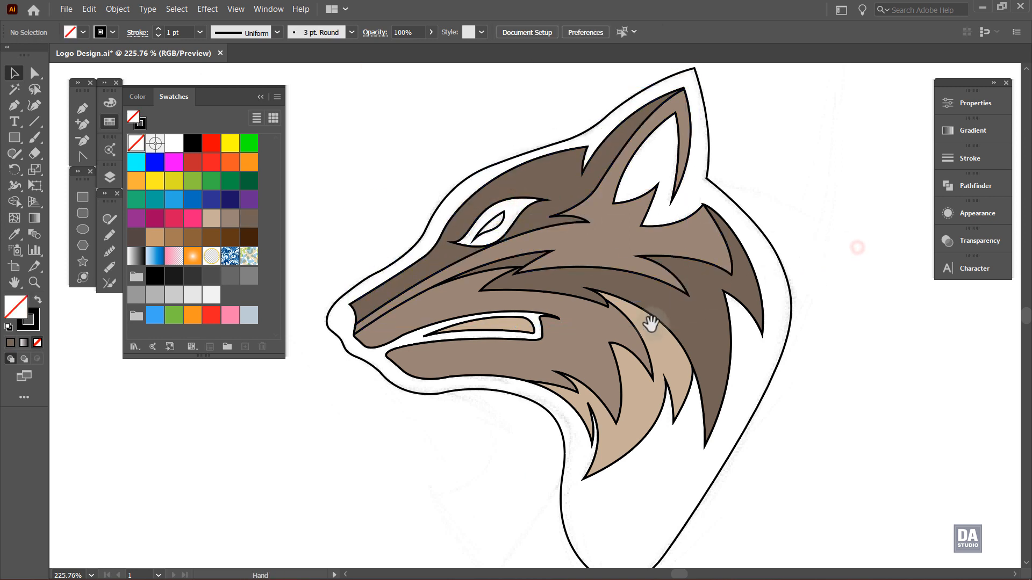
key(ctrl+space)
drag(534, 329, 559, 318)
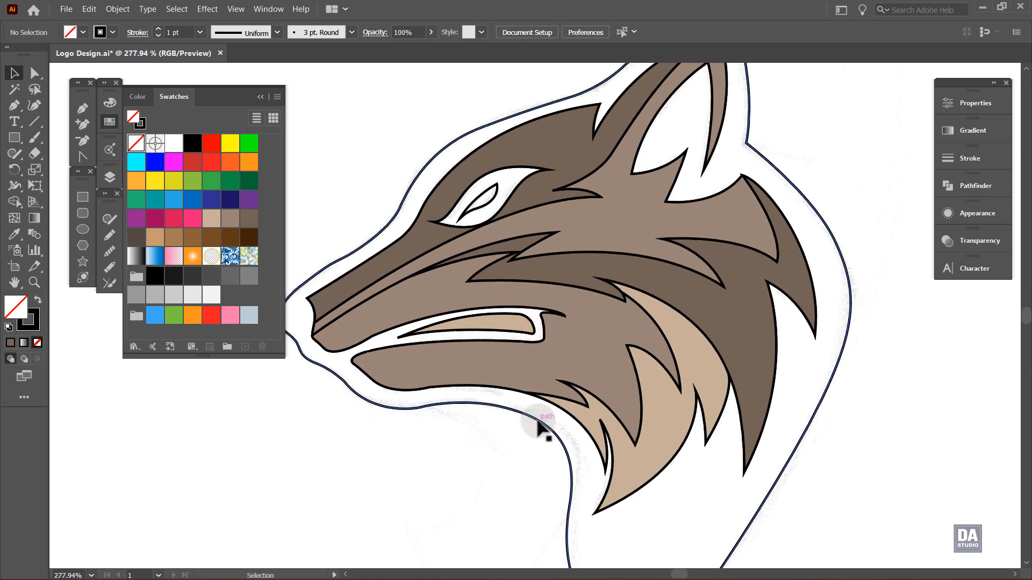
click(540, 425)
click(39, 301)
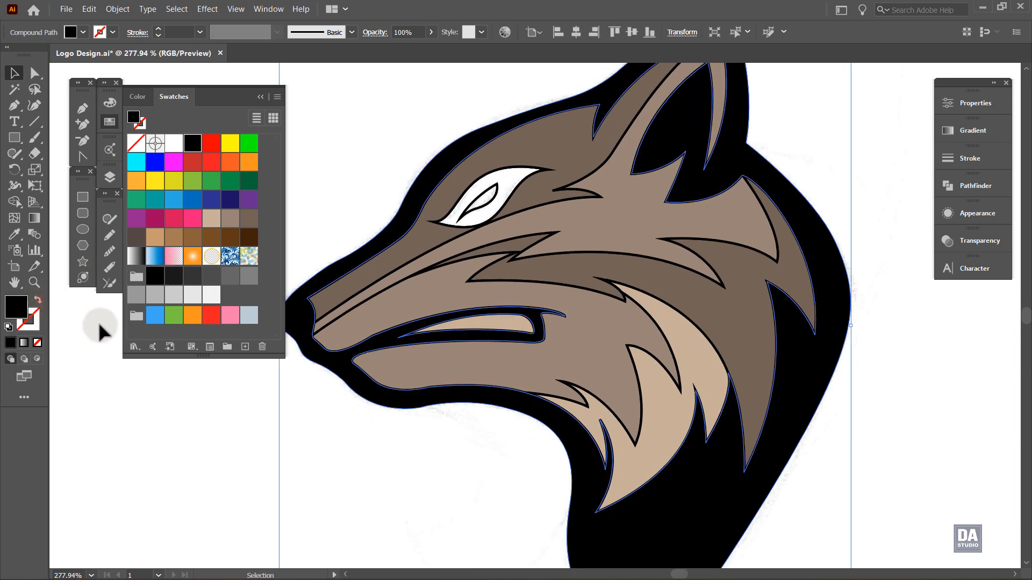
click(439, 460)
Step: Fill the small inner eye shape with white
drag(484, 349, 534, 364)
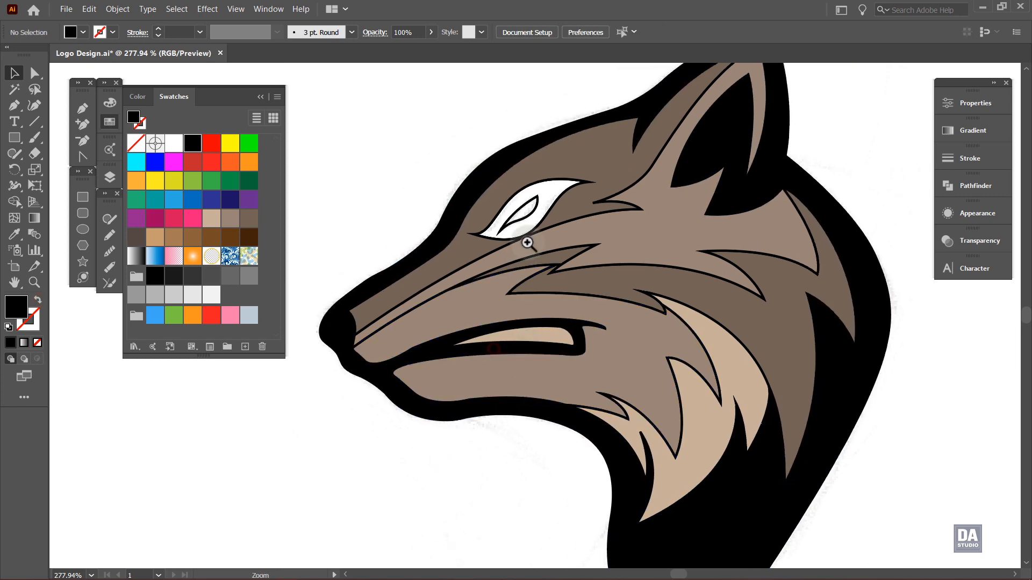
click(535, 225)
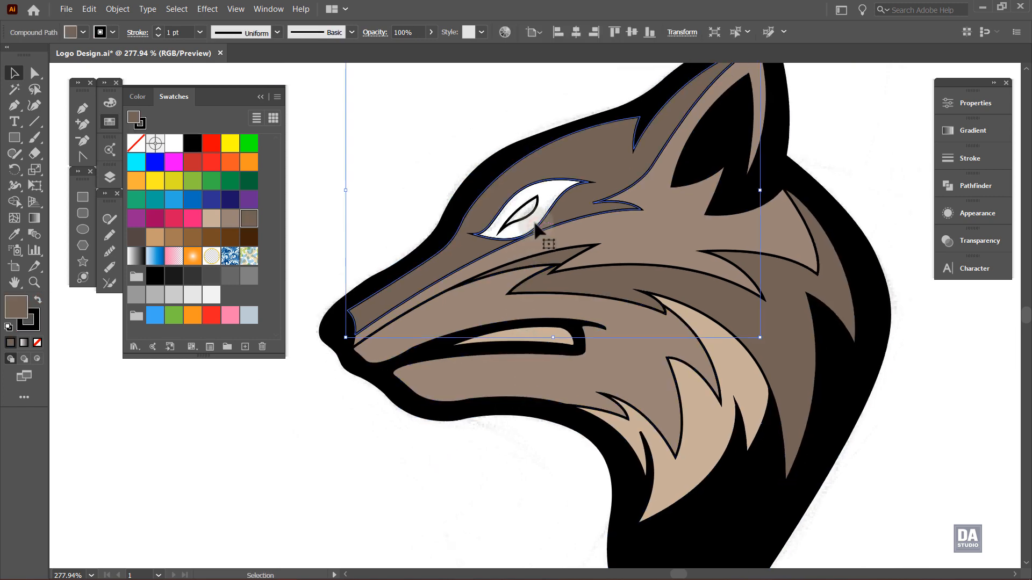
click(534, 225)
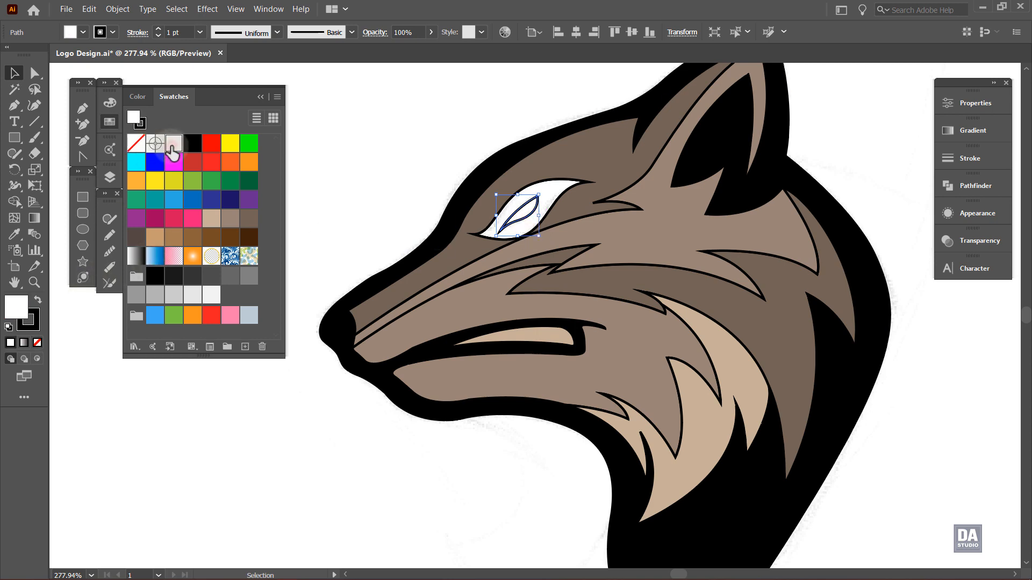
click(363, 172)
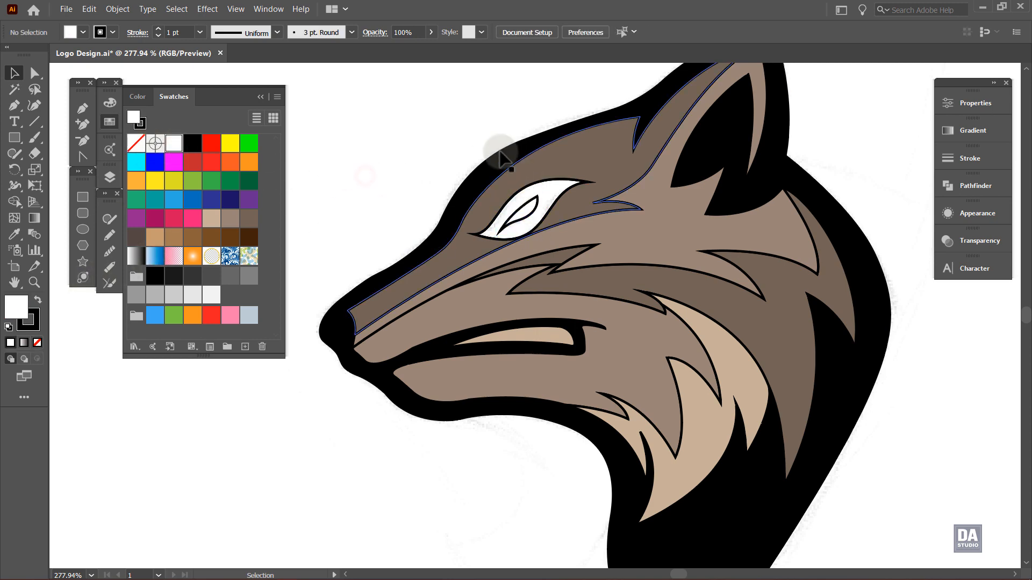
Step: Select only the outer eye shape and give it a black fill with no stroke
click(543, 167)
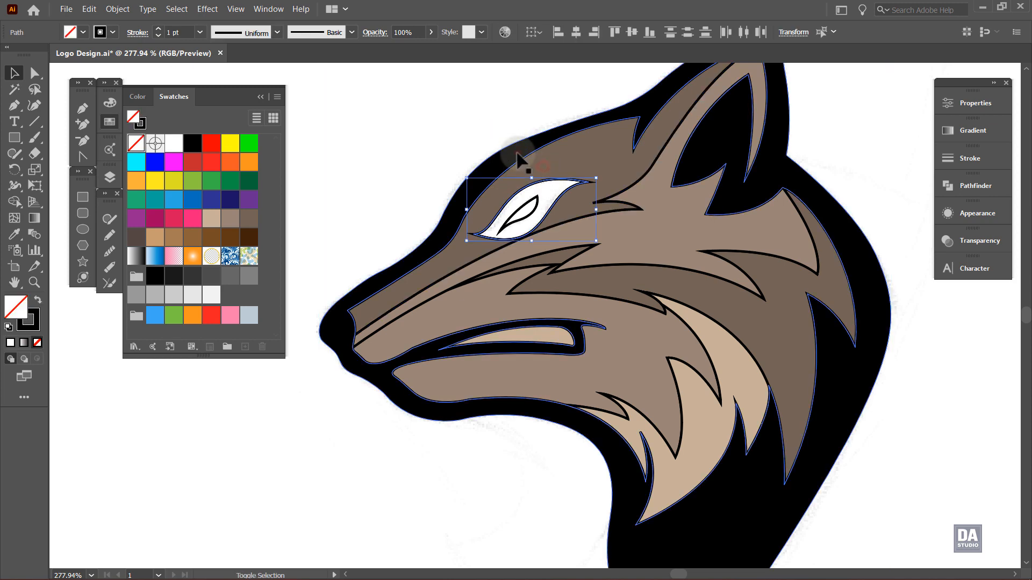
shift+click(518, 153)
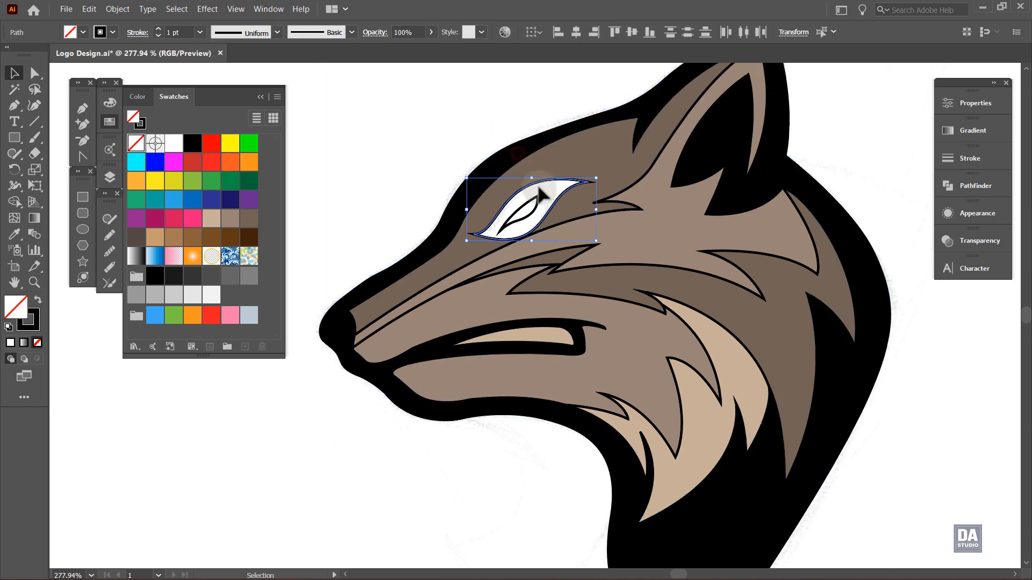
click(38, 300)
click(330, 450)
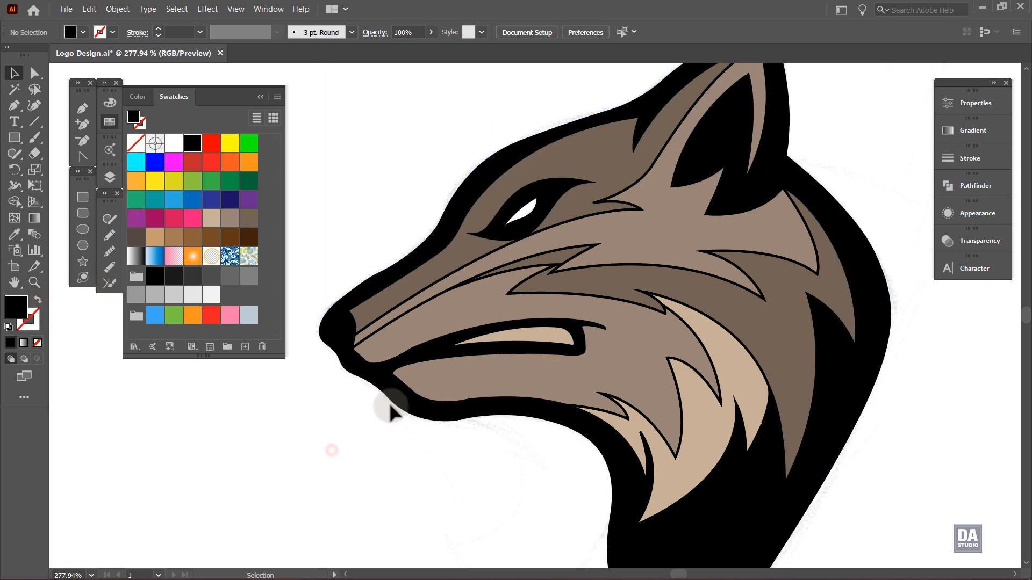
Step: Remove the stroke from the dark brown, medium brown and tan fur regions of the head
key(z)
drag(361, 314, 312, 315)
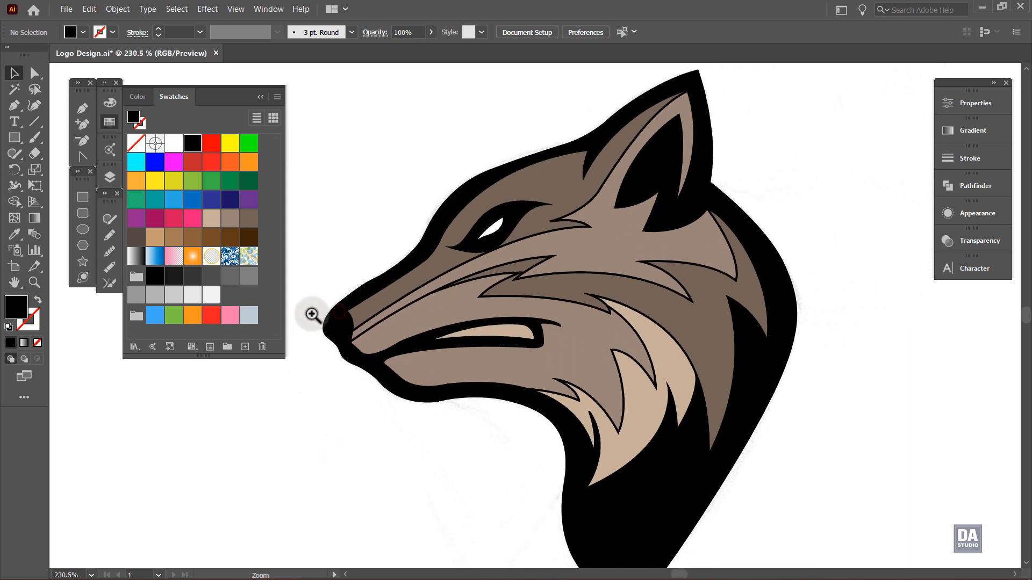
click(577, 195)
shift+click(605, 229)
shift+click(657, 349)
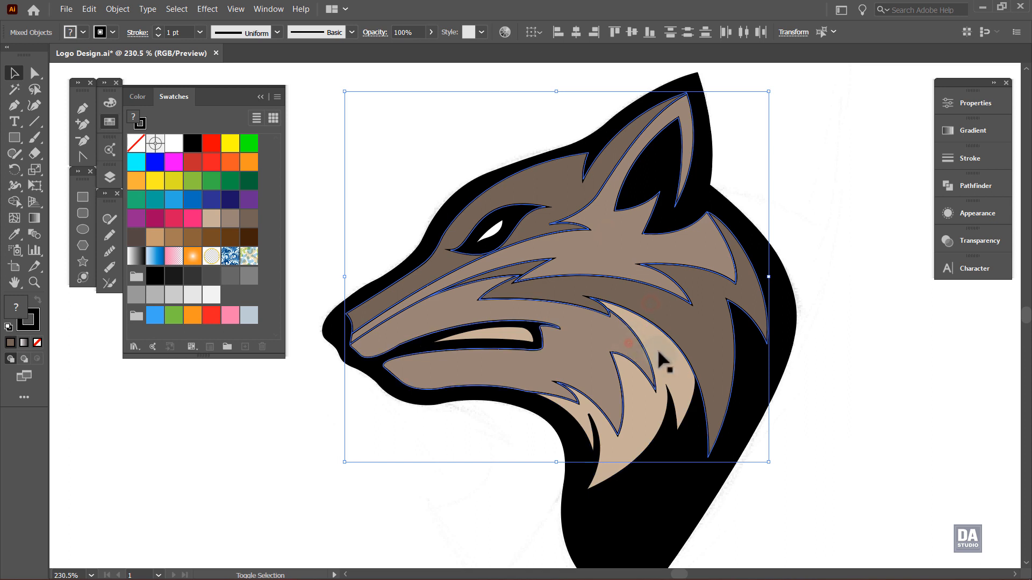
click(37, 343)
click(322, 438)
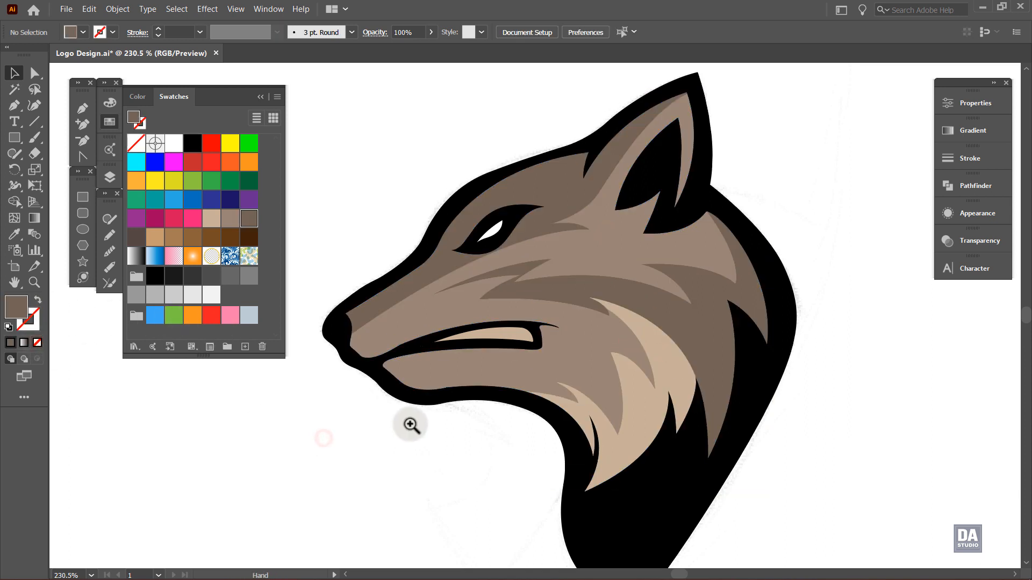
Step: Adjust the black head outline's anchor above the forehead, in front of the ear, to smooth the contour
ctrl+alt+click(386, 424)
drag(368, 438, 423, 418)
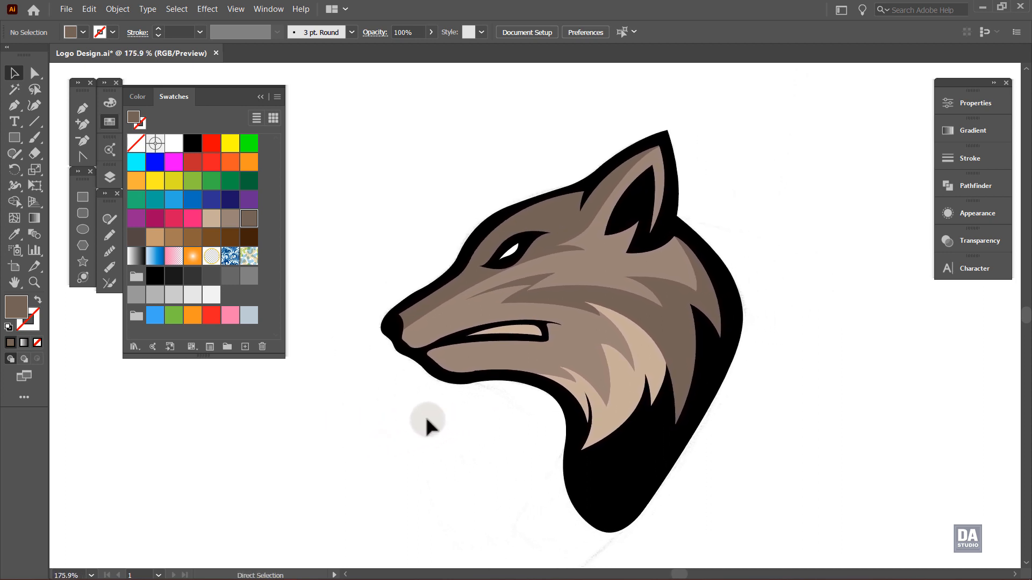
key(ctrl+0)
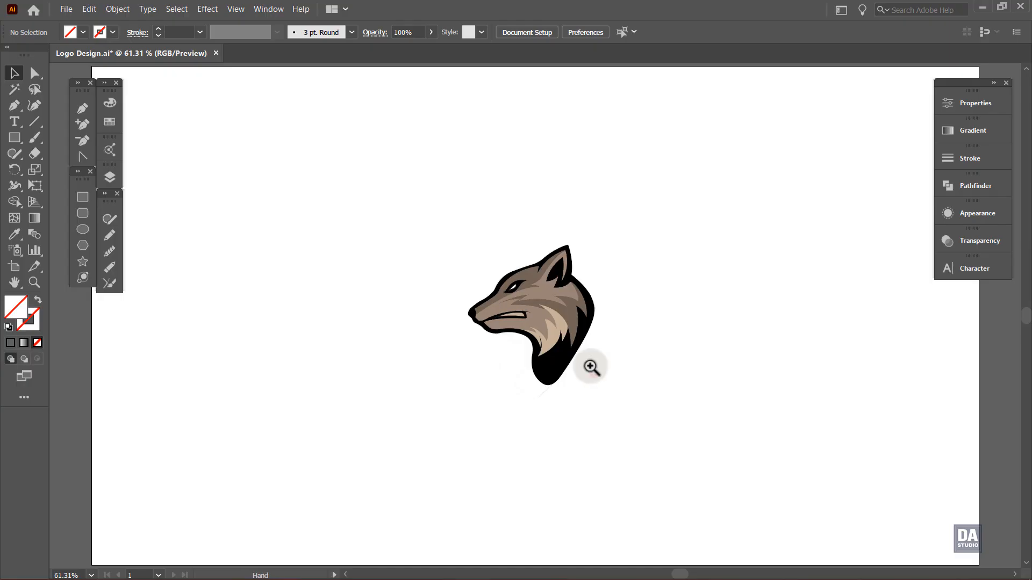
drag(558, 288, 816, 312)
drag(508, 387, 532, 339)
click(478, 158)
key(a)
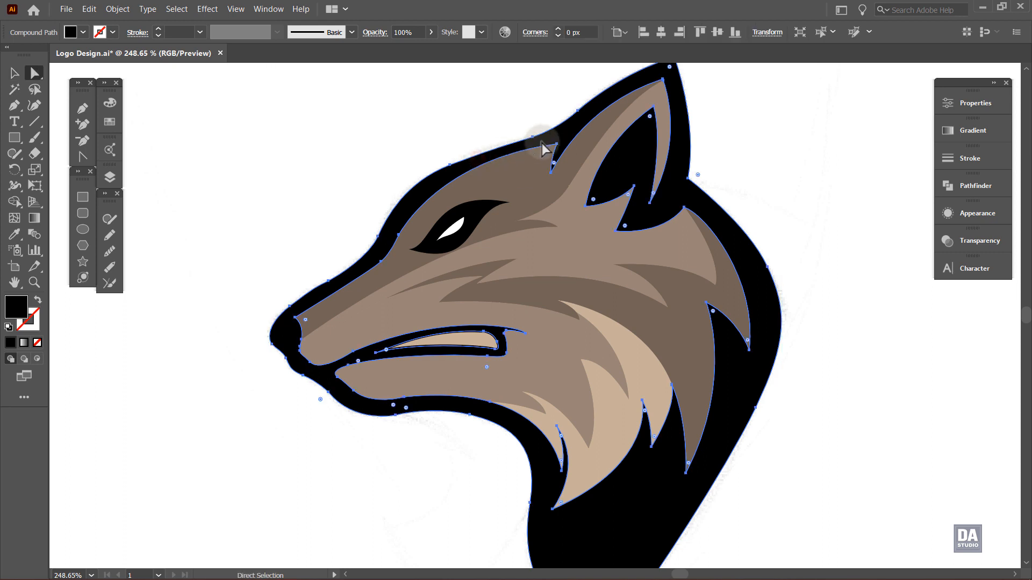
drag(531, 139, 492, 143)
click(533, 137)
click(392, 145)
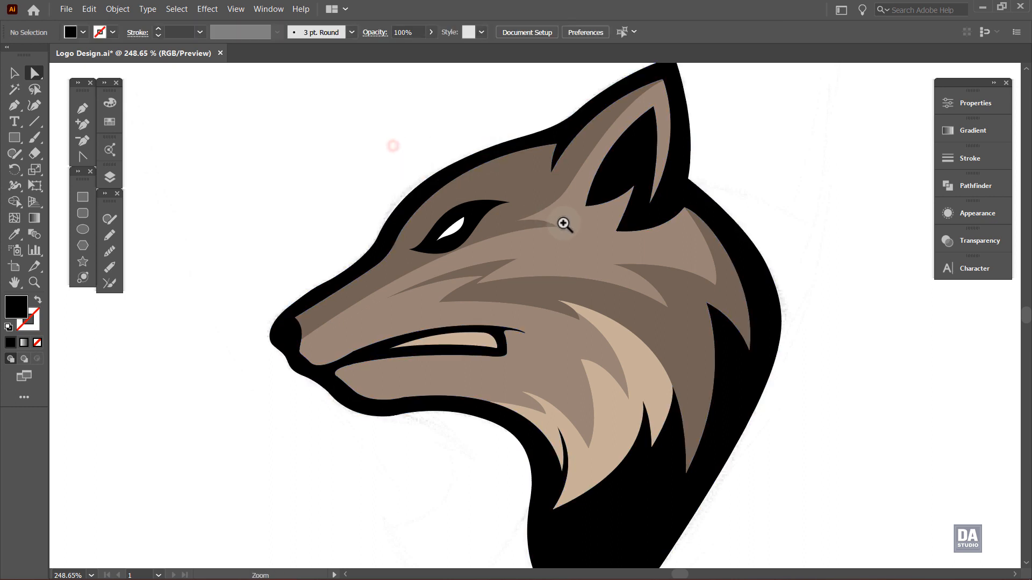
Step: Show the hidden group of color palette squares in Layer 1
mouse_move(558, 222)
mouse_down()
mouse_move(436, 202)
mouse_move(532, 210)
mouse_move(532, 239)
mouse_move(548, 237)
mouse_up()
click(110, 178)
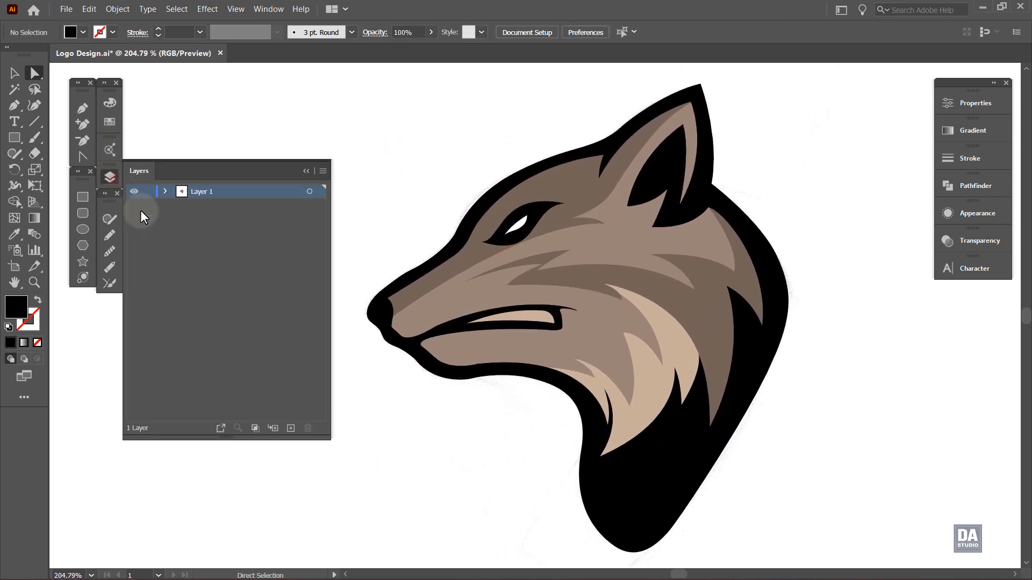
click(166, 191)
click(148, 361)
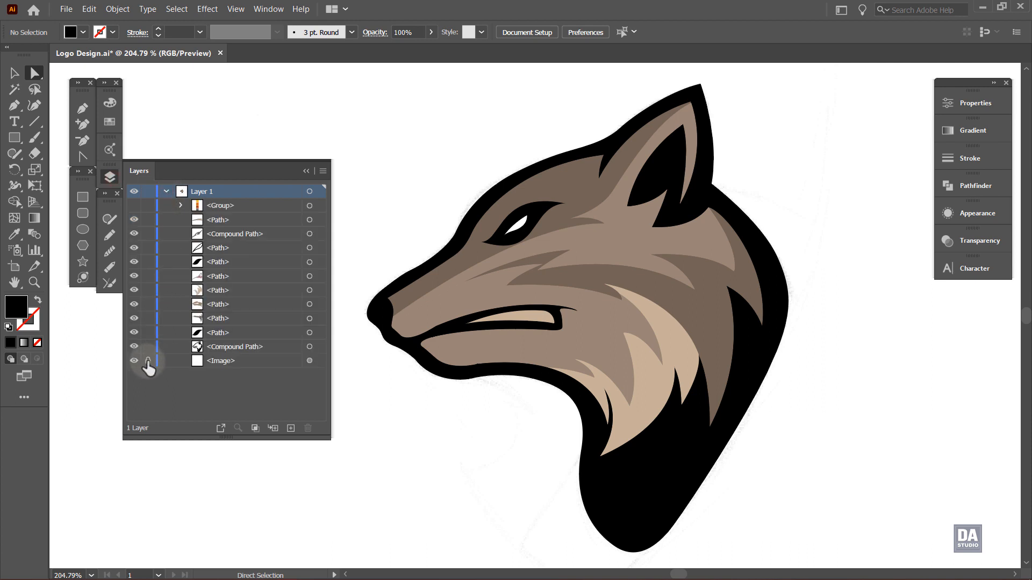
click(134, 205)
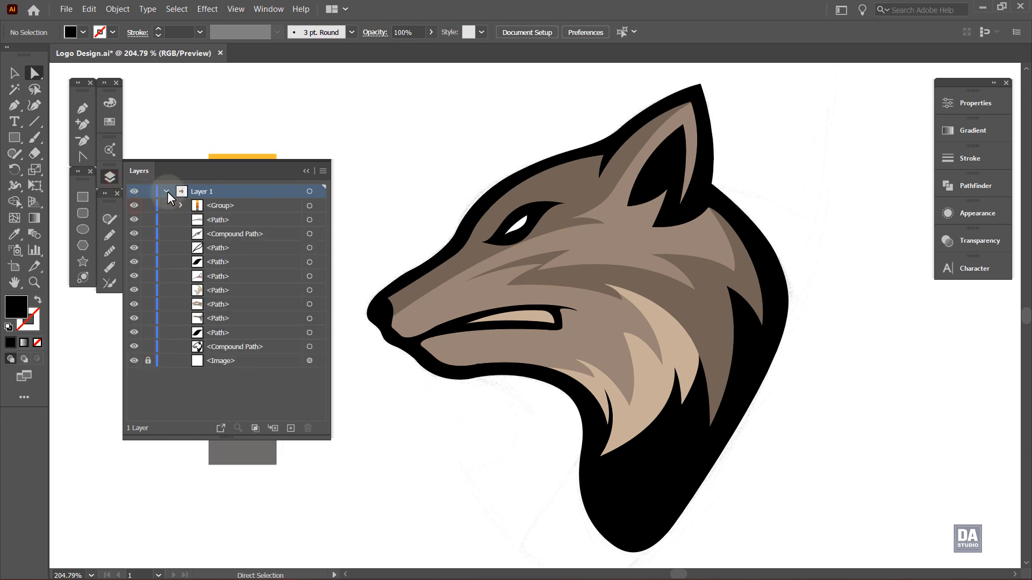
click(110, 177)
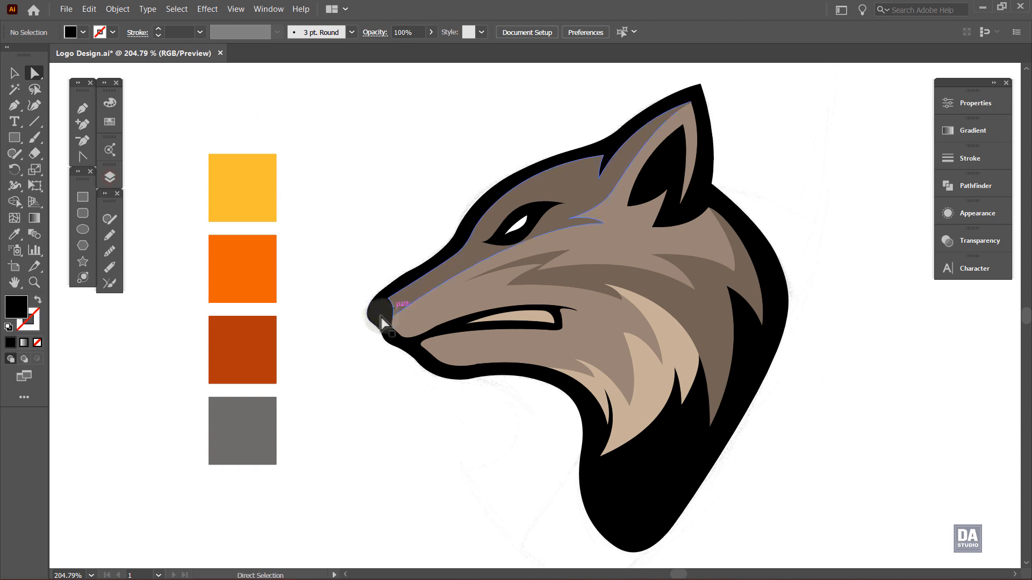
Step: Recolor the forehead and upper muzzle shape with the palette's yellow using the Eyedropper
click(408, 304)
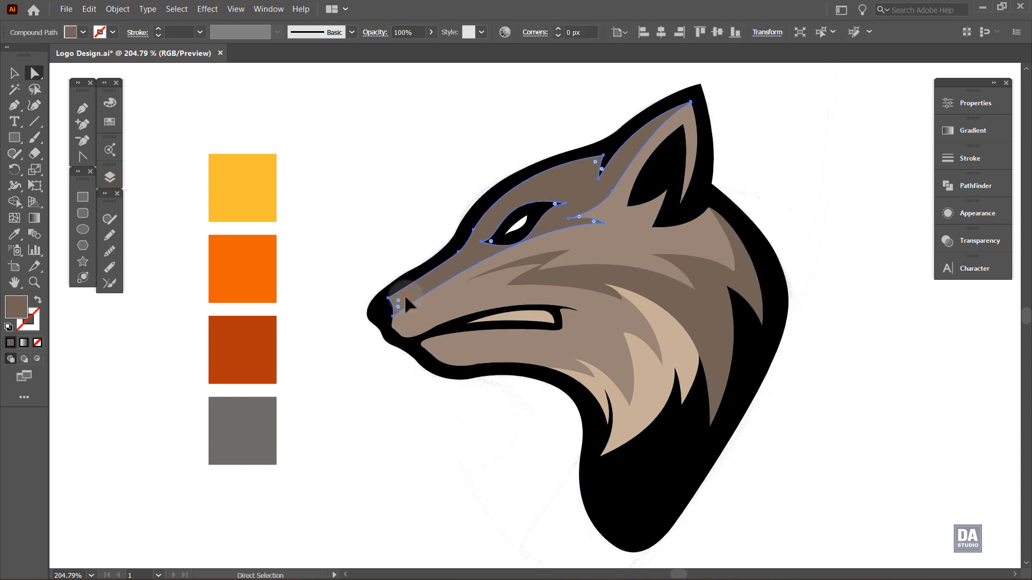
click(14, 234)
click(232, 201)
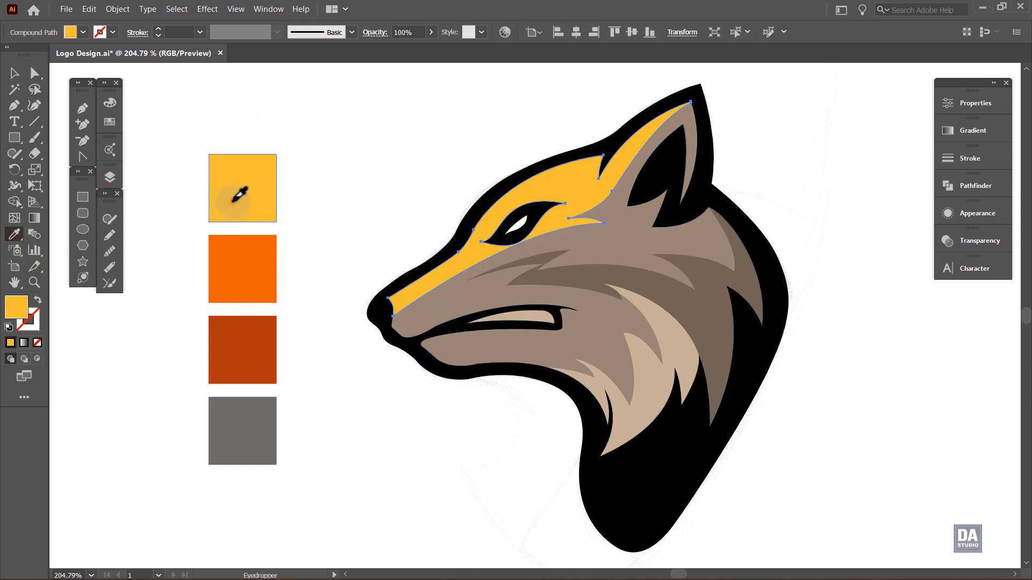
Step: Sample the palette's orange for the cheek and ear rim shape and its dark orange-red for the back cheek stripe
ctrl+click(608, 261)
click(273, 264)
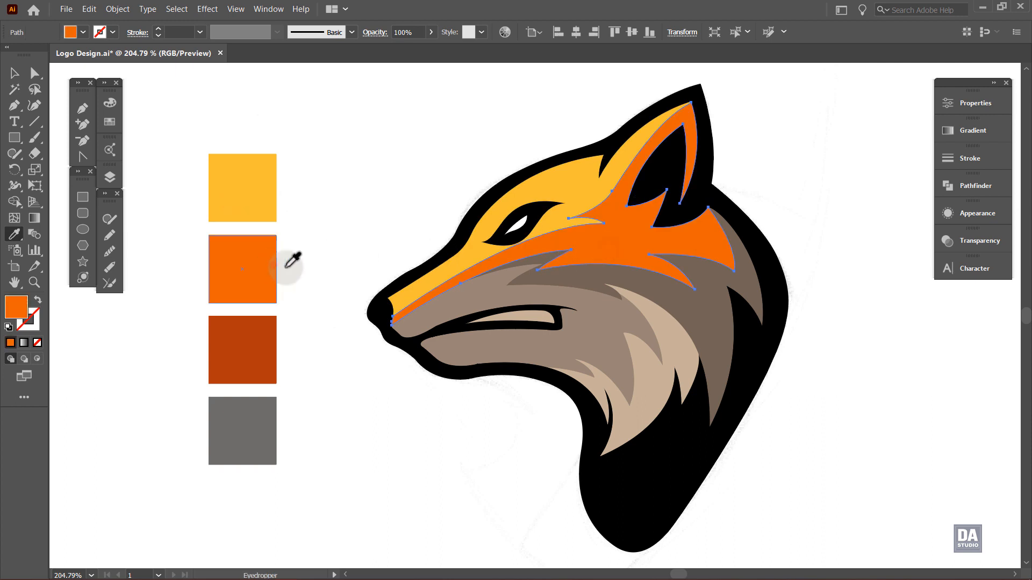
ctrl+click(665, 295)
click(252, 330)
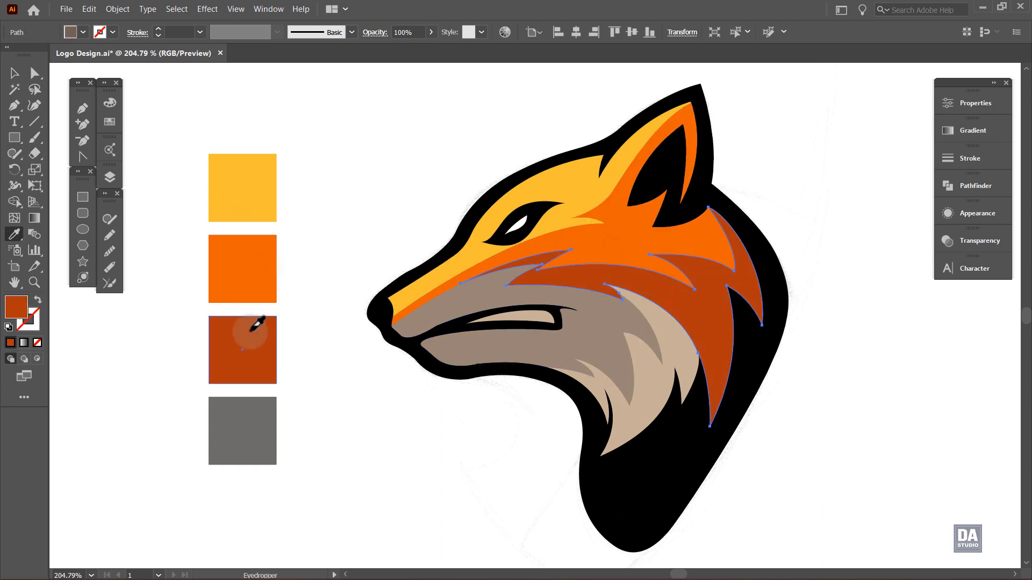
Step: Fill the lower muzzle and jaw shape with white and recolor the lower neck fur with the palette's gray
ctrl+click(605, 351)
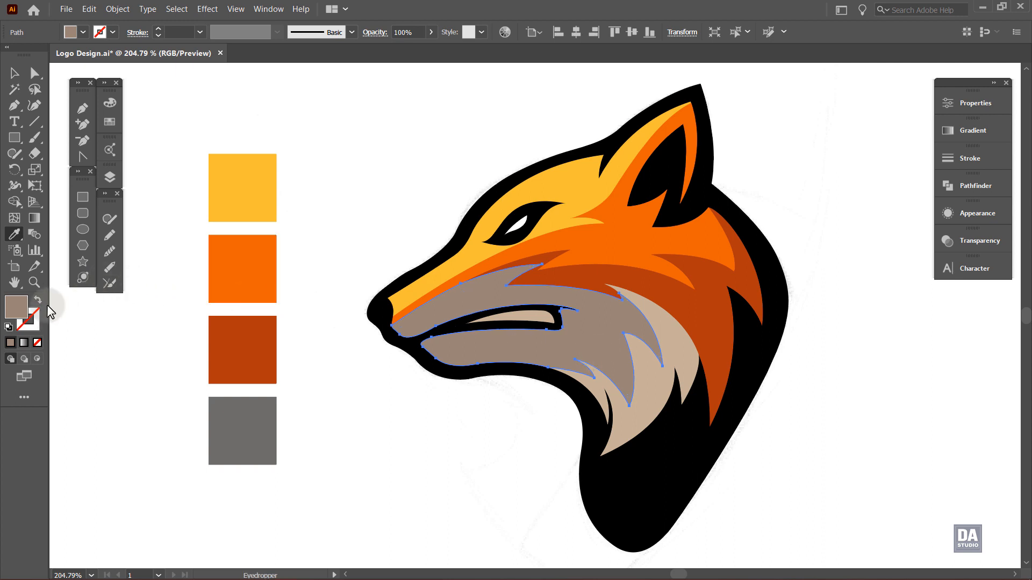
click(110, 121)
click(174, 144)
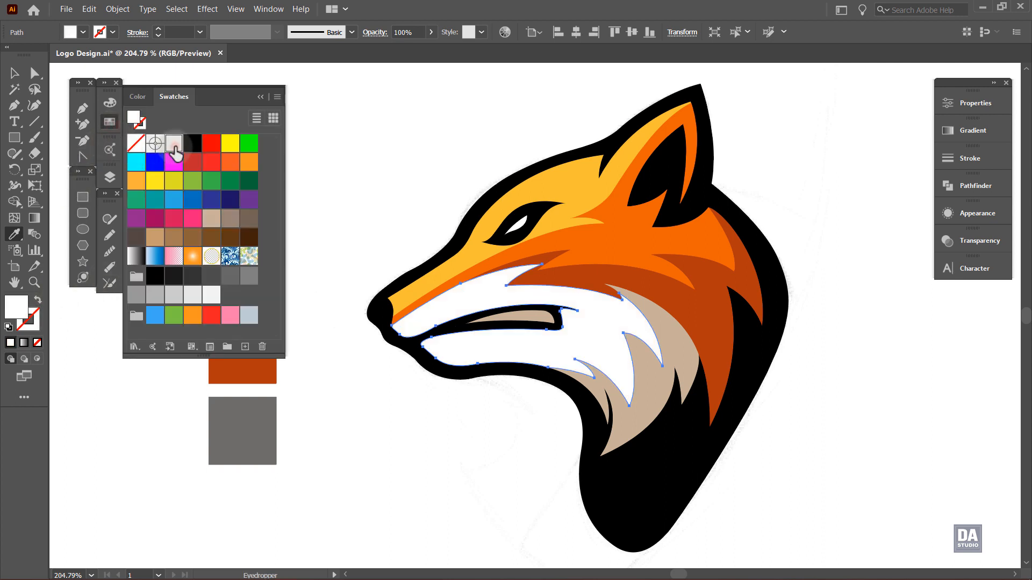
ctrl+click(633, 419)
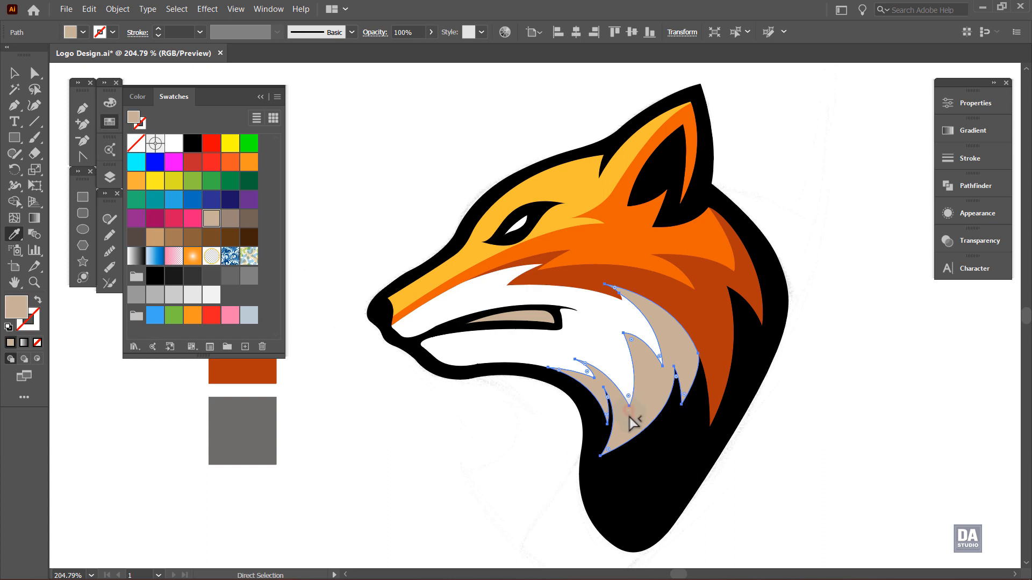
click(263, 428)
ctrl+click(465, 426)
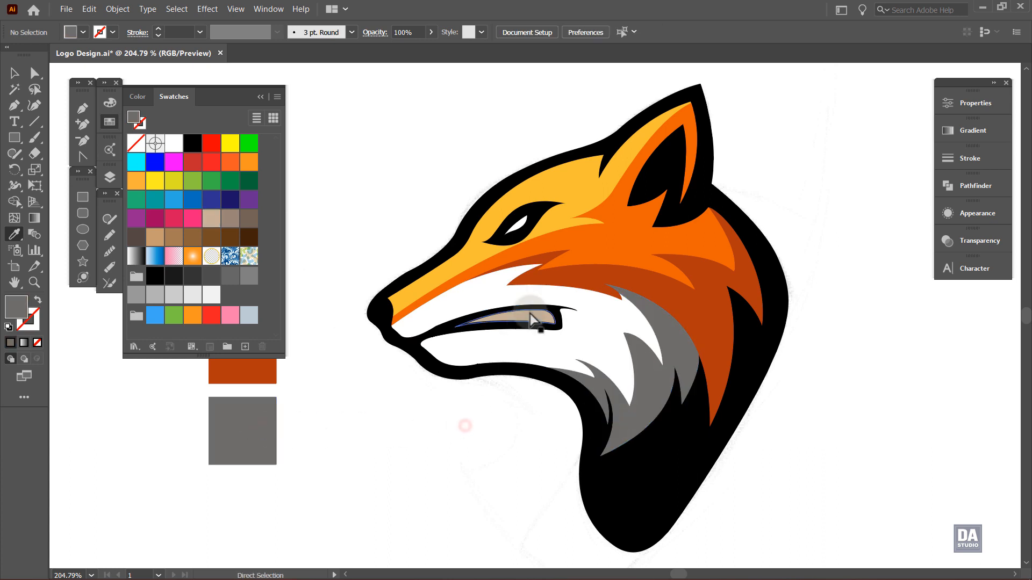
Step: Fill the inner mouth shape with white and deselect it
ctrl+click(531, 316)
click(173, 144)
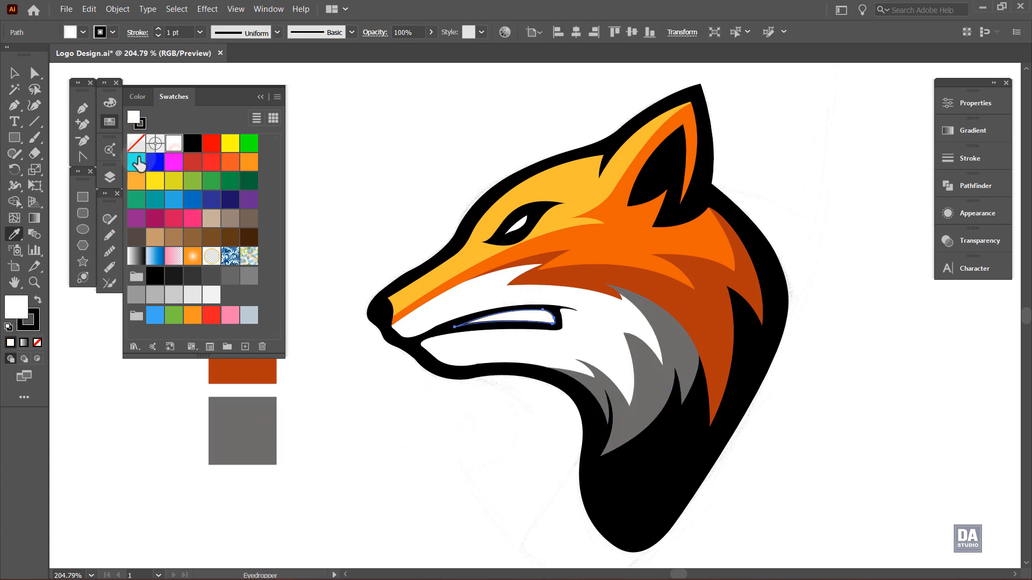
click(111, 122)
ctrl+click(406, 231)
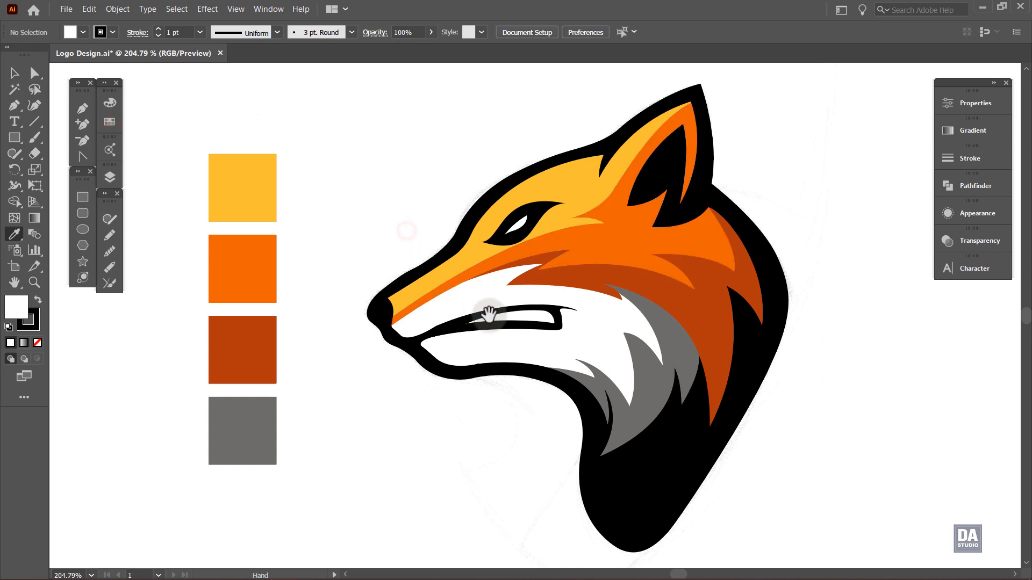
Step: Draw a closed, slightly curved shadow shape under the mouth line with the Pen tool, running from the chin to behind the mouth corner
drag(424, 357, 486, 364)
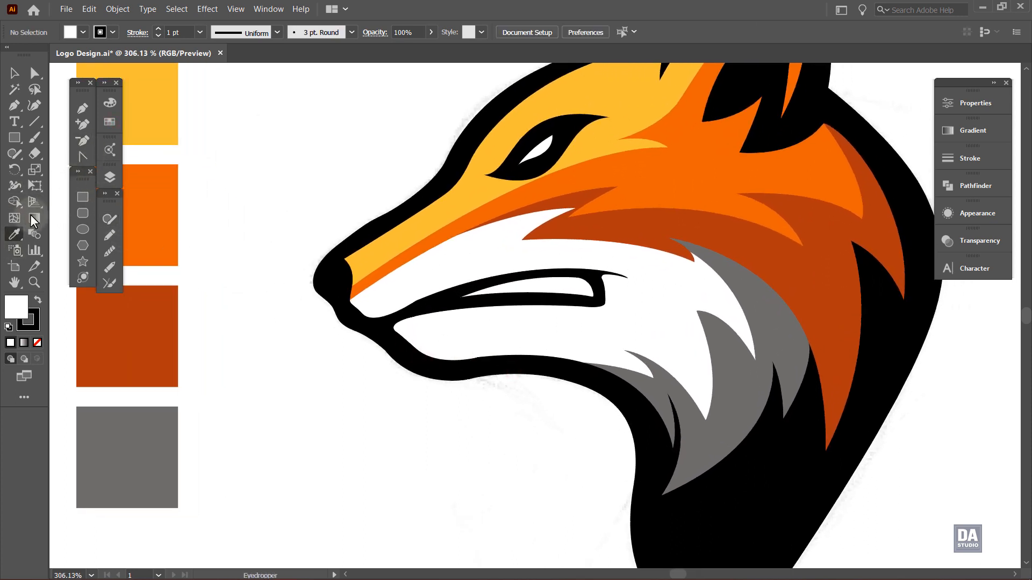
click(83, 108)
scroll(466, 303, up, 1)
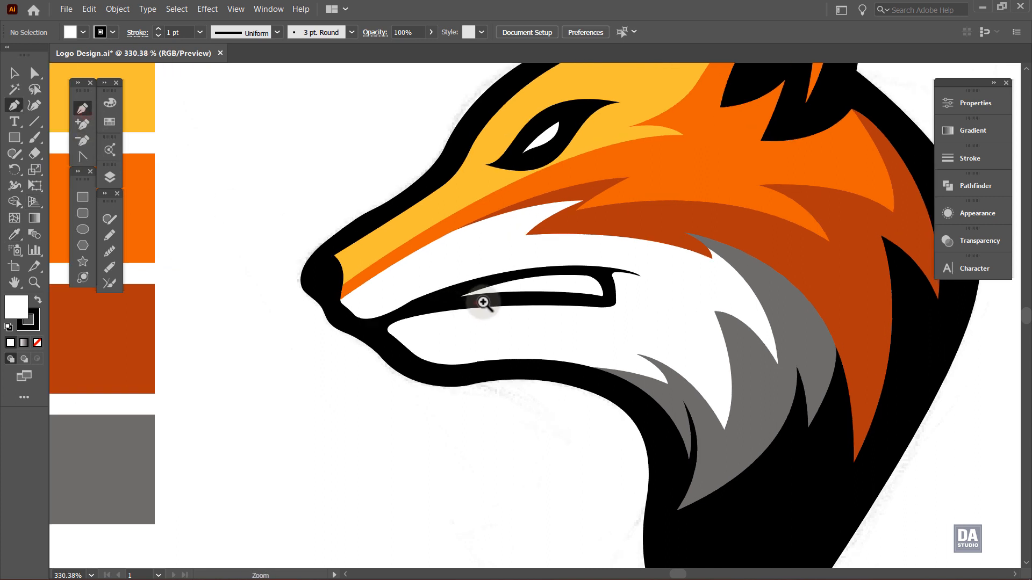
click(387, 339)
drag(617, 320, 778, 338)
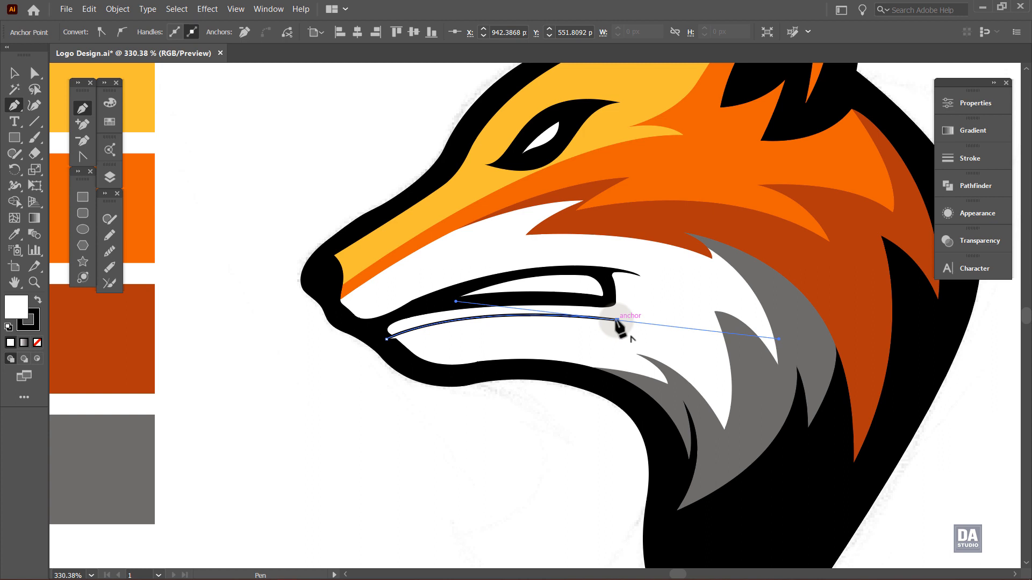
mouse_move(617, 322)
mouse_down()
mouse_move(621, 289)
mouse_move(626, 322)
mouse_up()
drag(789, 340, 647, 325)
drag(605, 277, 377, 344)
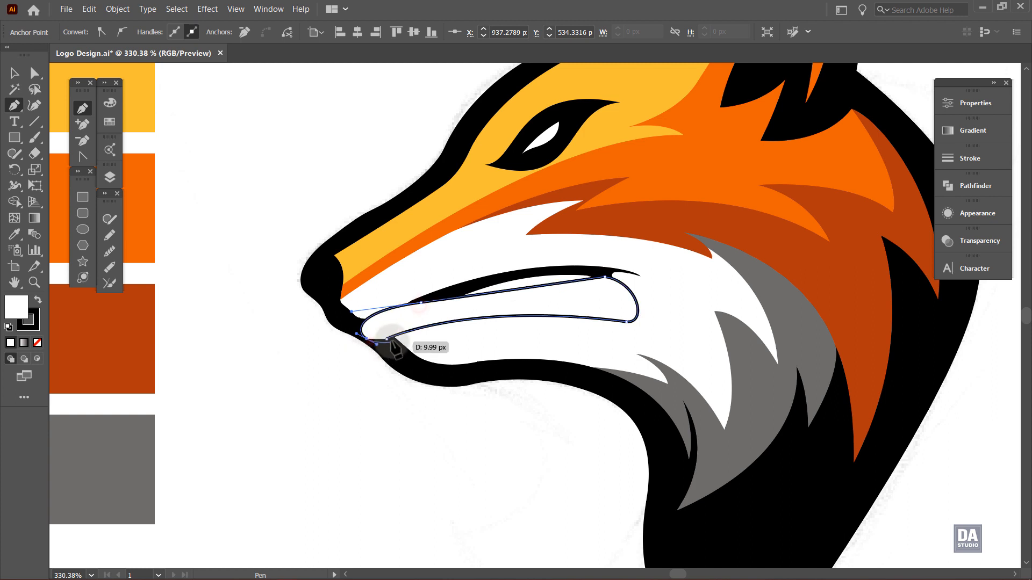
click(386, 339)
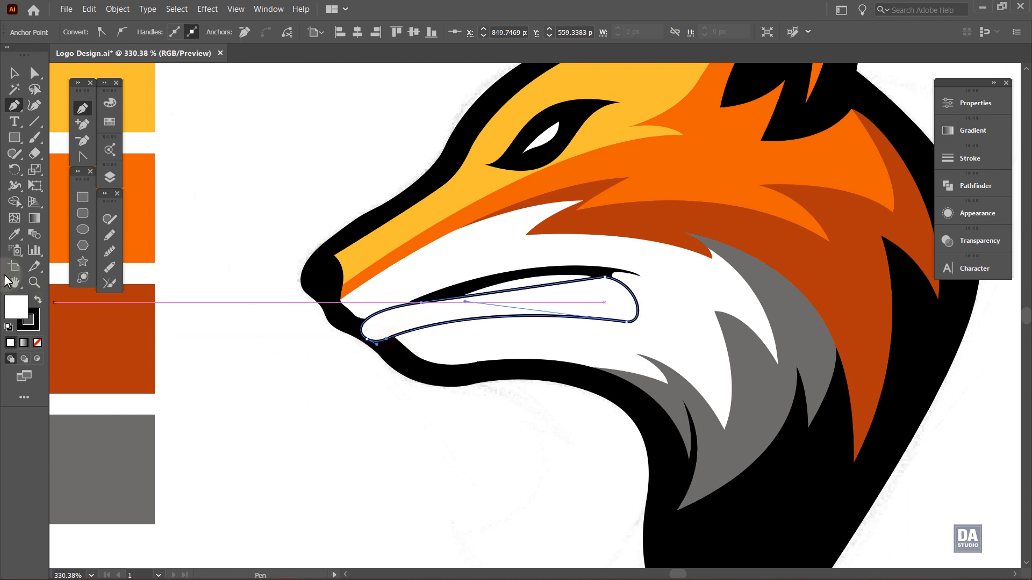
Step: Fill the mouth shadow shape with the palette's gray and trim its overlap with the black outline using Shape Builder
click(131, 425)
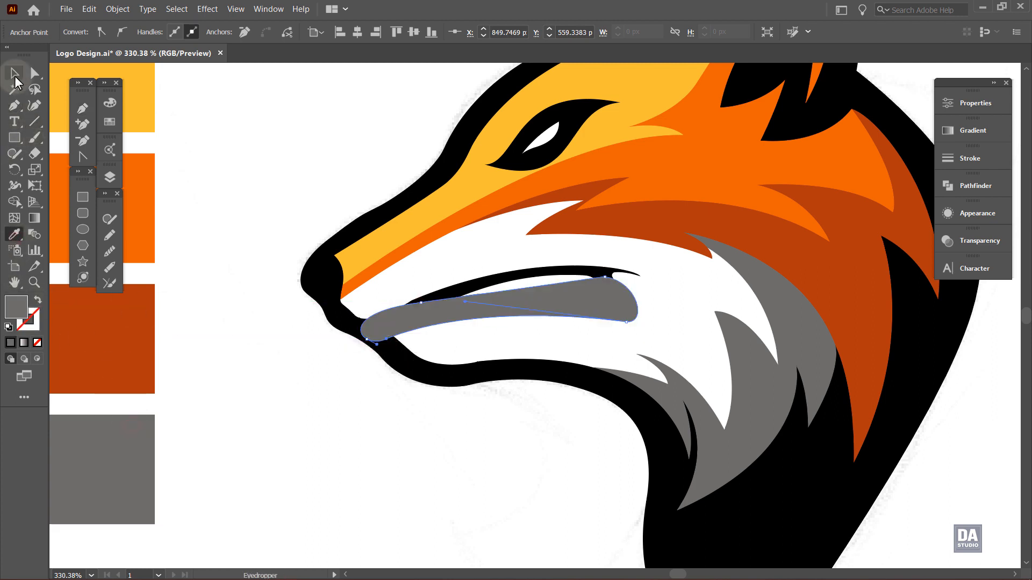
click(16, 75)
shift+click(475, 340)
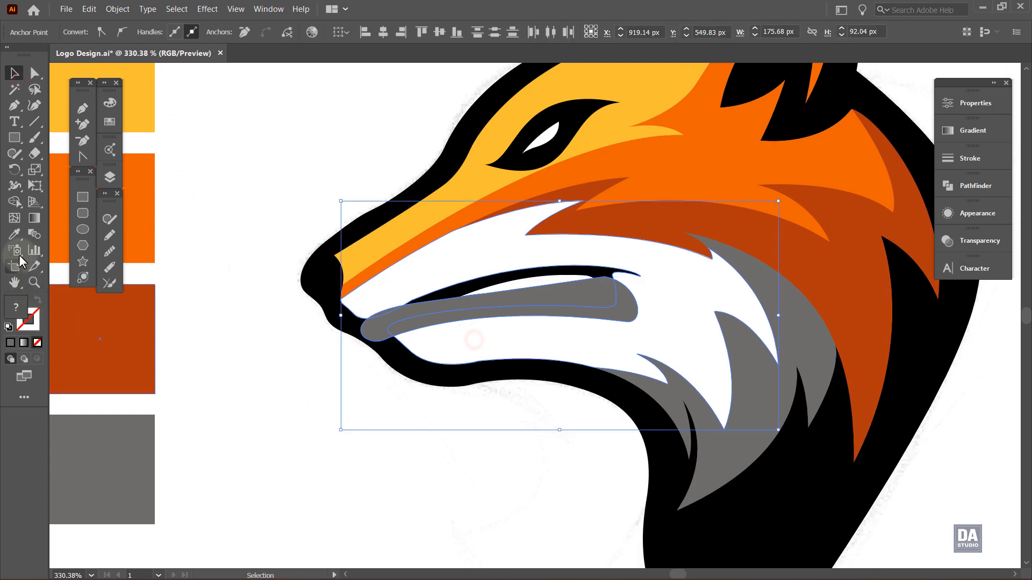
click(14, 201)
alt+click(382, 336)
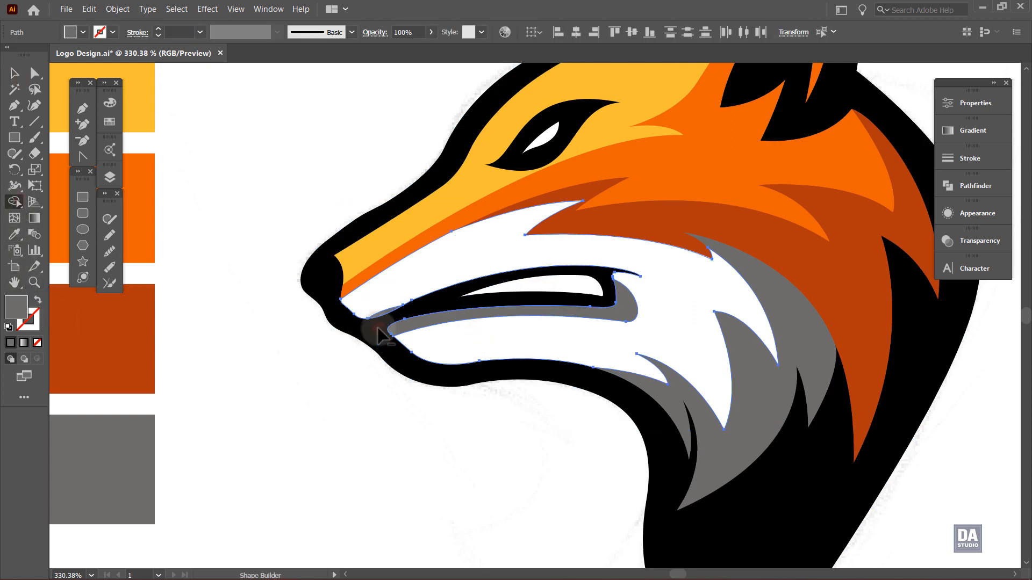
click(14, 73)
click(253, 240)
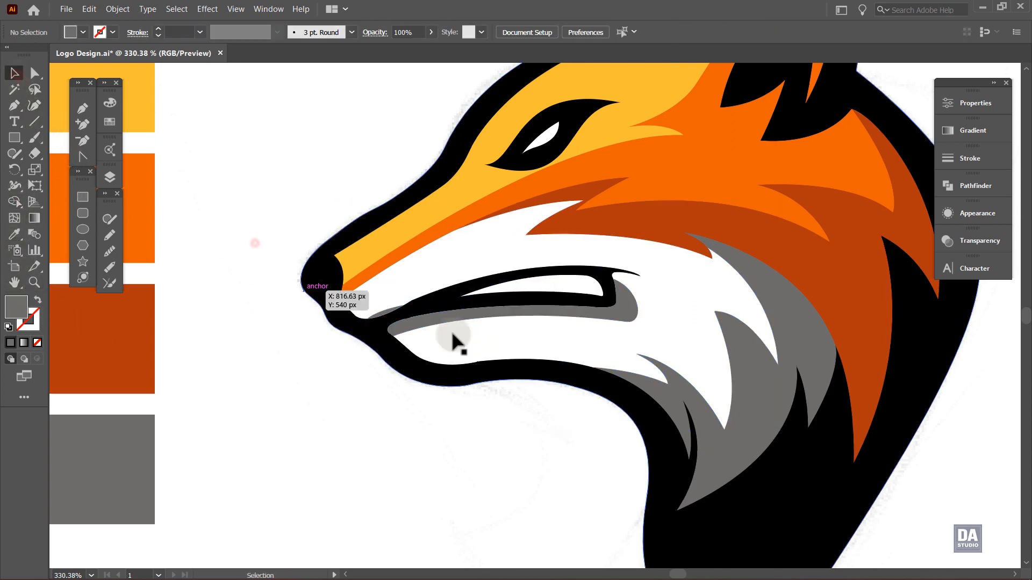
Step: Delete the leftover gray sliver at the front of the upper lip and set the lower lip shadow's opacity to 40%
click(433, 323)
click(380, 315)
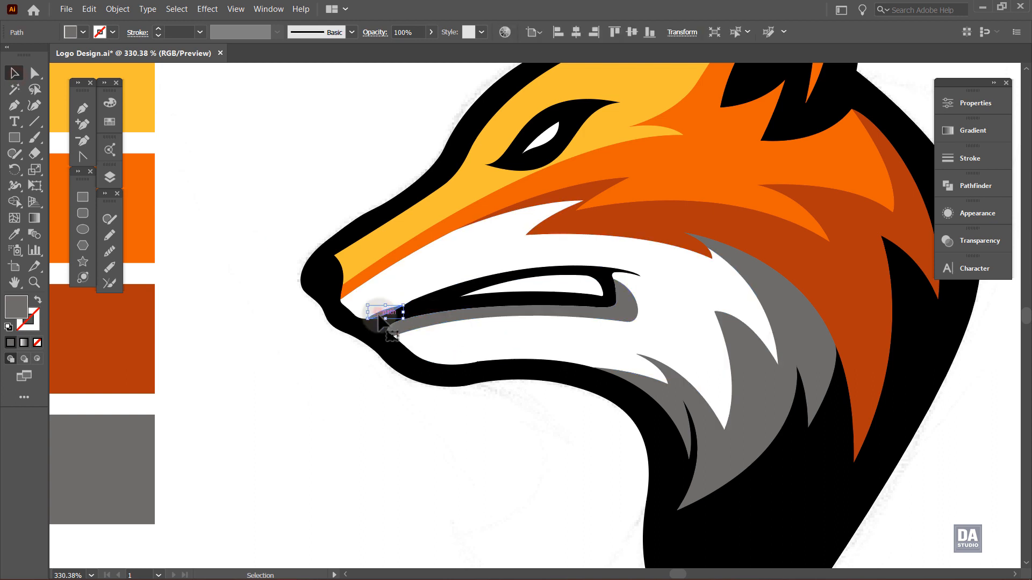
key(Delete)
click(430, 326)
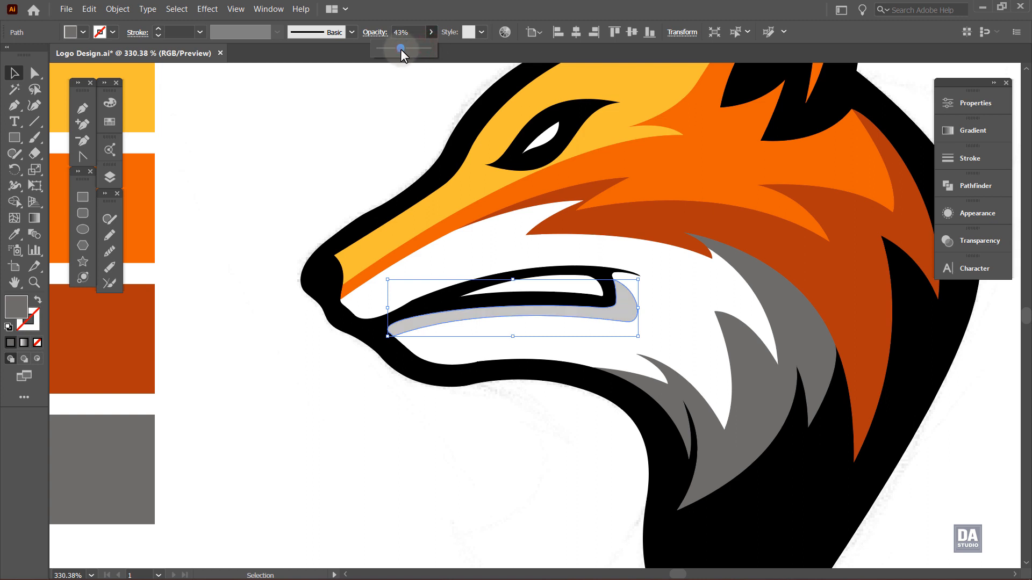
drag(400, 49, 399, 49)
click(394, 107)
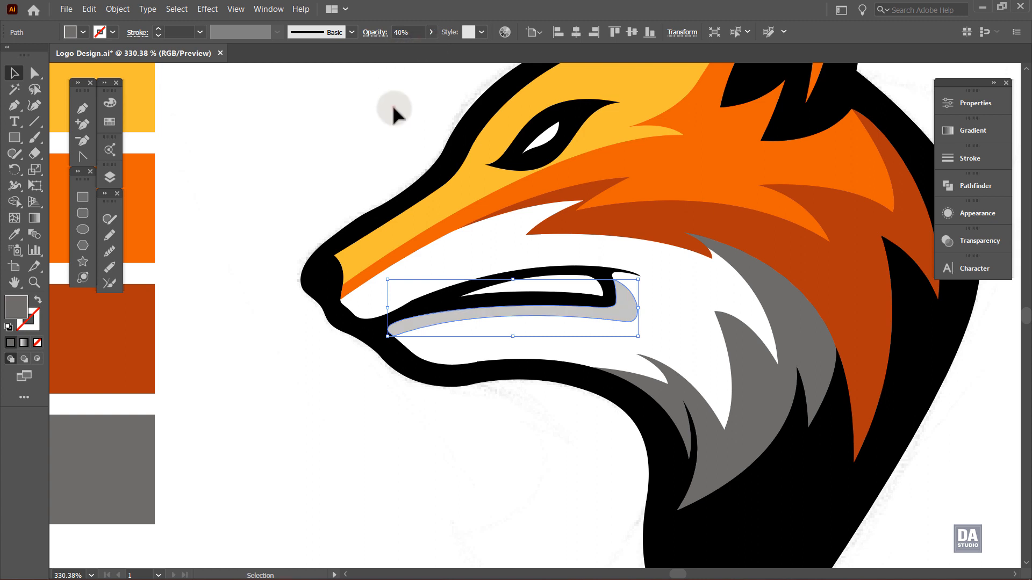
Step: Move the color palette squares away from the fox head, outside the artboard's edge, and deselect them
drag(549, 324, 463, 320)
drag(578, 249, 740, 243)
drag(562, 307, 508, 377)
drag(556, 424, 563, 403)
drag(498, 386, 173, 310)
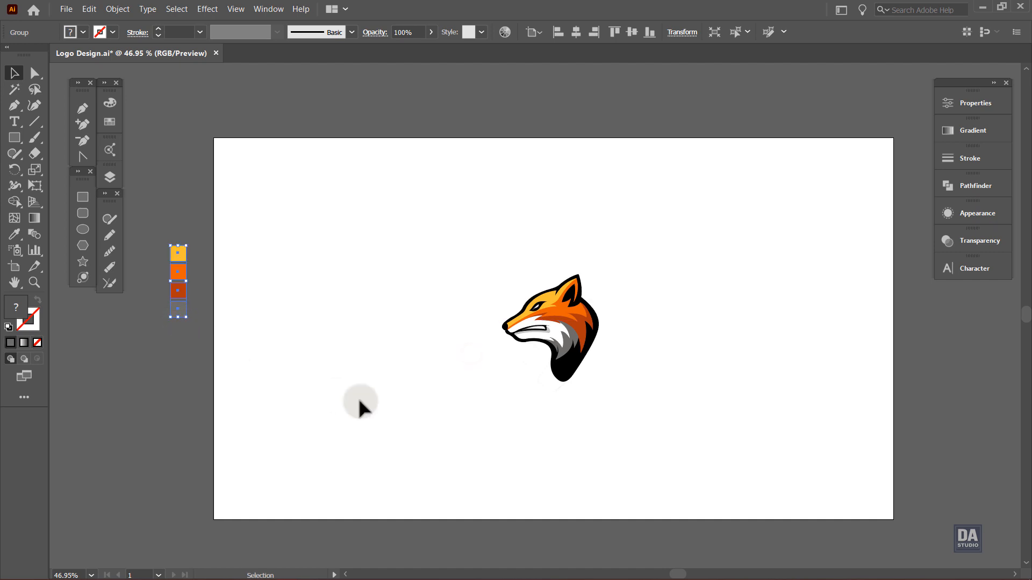
click(361, 402)
drag(525, 425, 621, 440)
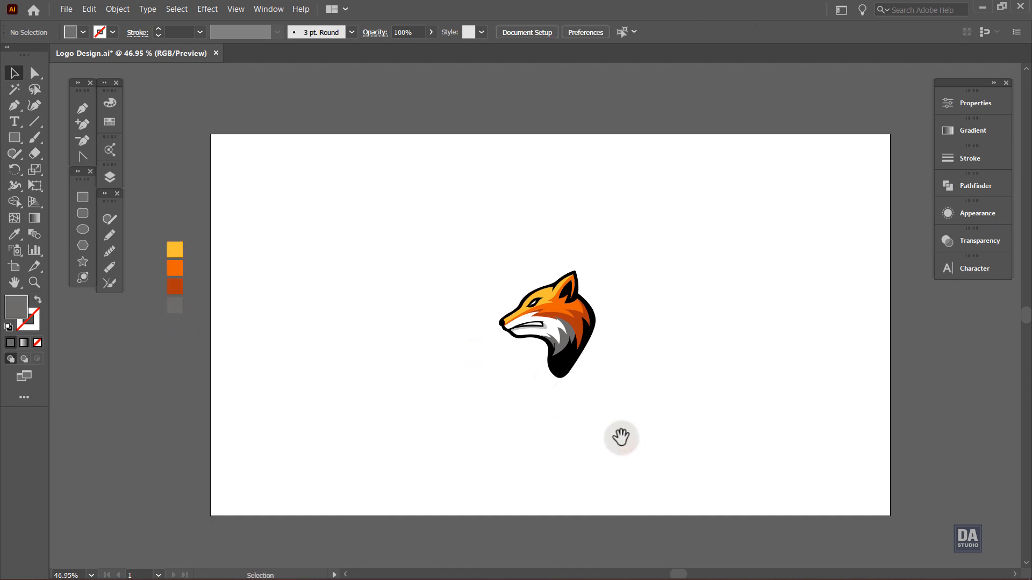
Step: Start a Pen path with a curve down the throat side of the black neck outline, adjusting its end anchor and handle
scroll(582, 395, up, 1)
drag(572, 374, 788, 404)
drag(535, 302, 560, 308)
drag(569, 388, 569, 385)
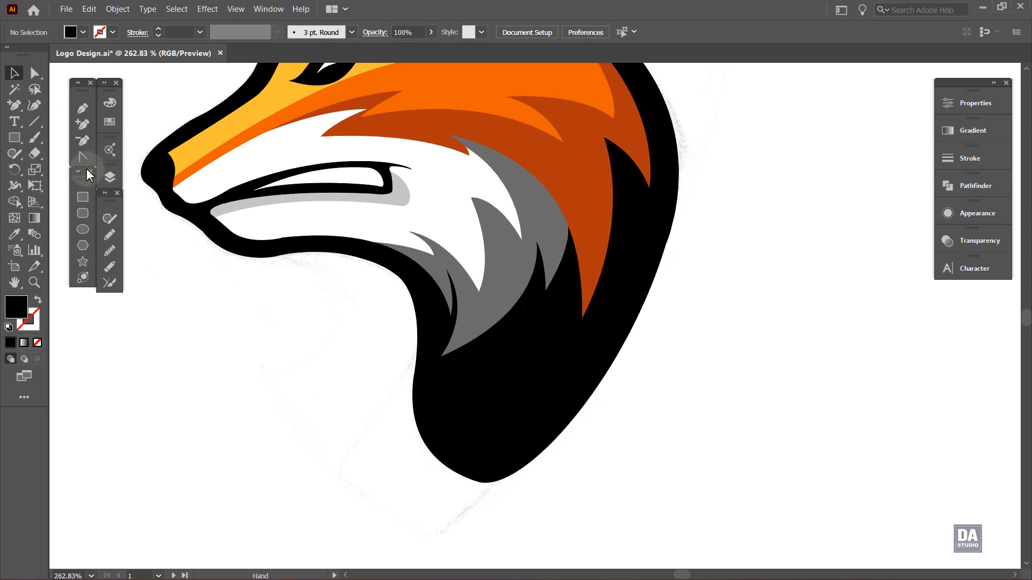
click(83, 108)
scroll(495, 369, up, 1)
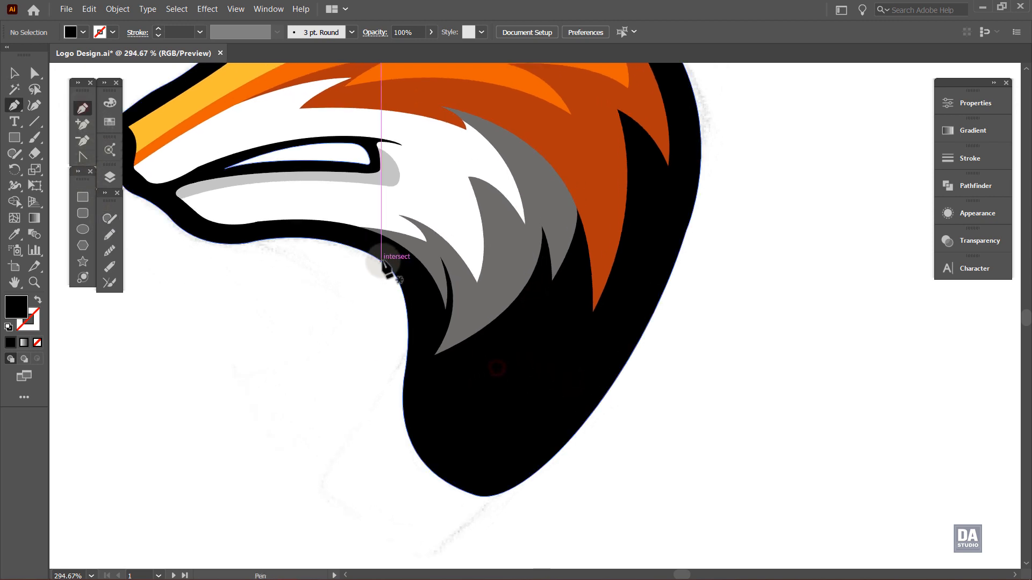
click(381, 262)
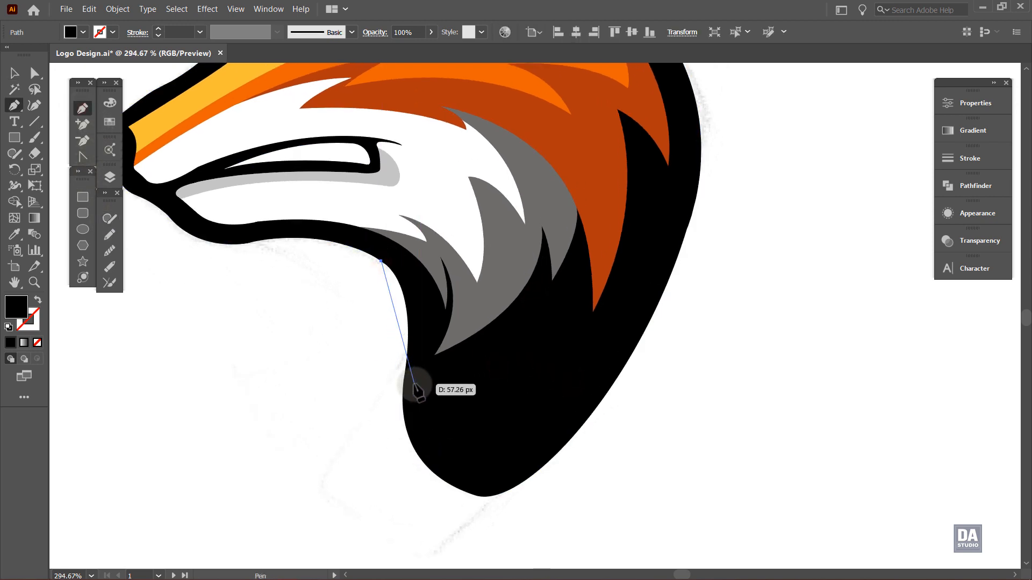
drag(415, 386, 392, 480)
drag(414, 386, 400, 390)
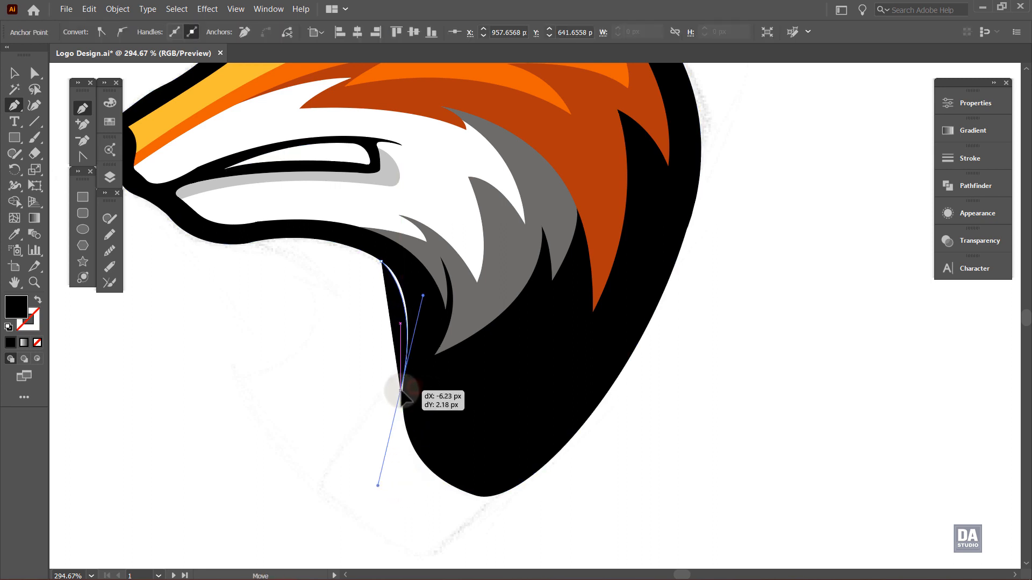
drag(423, 295, 436, 297)
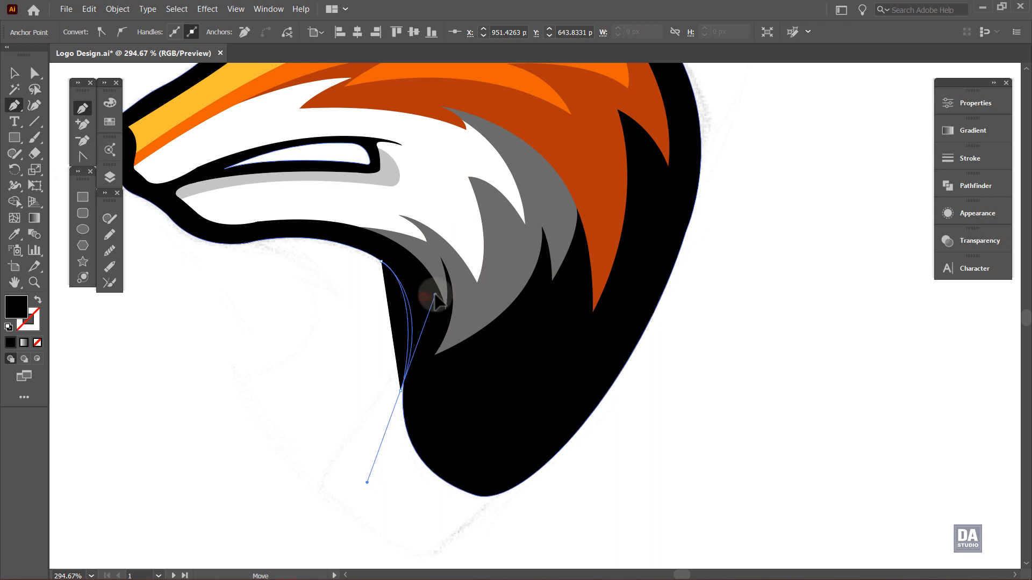
Step: Give the throat path no fill and a white stroke, and reshape its lower end to bow further into the neck
click(36, 302)
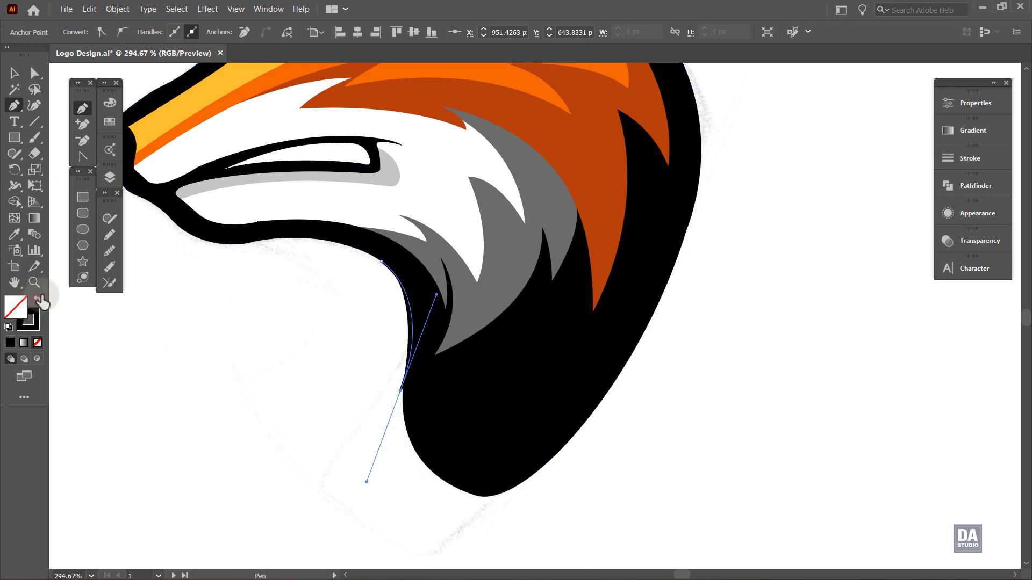
click(110, 121)
click(172, 150)
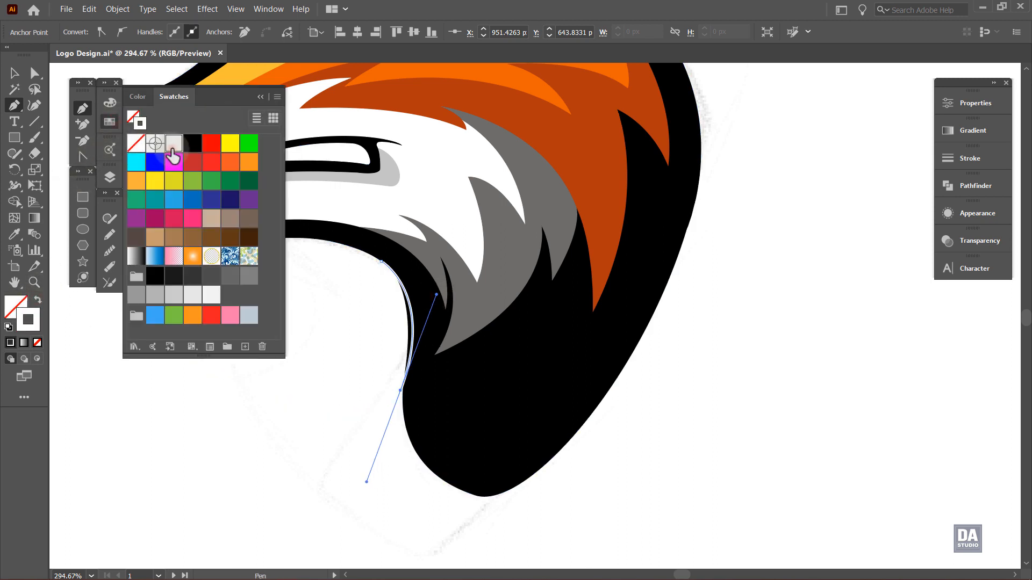
click(16, 106)
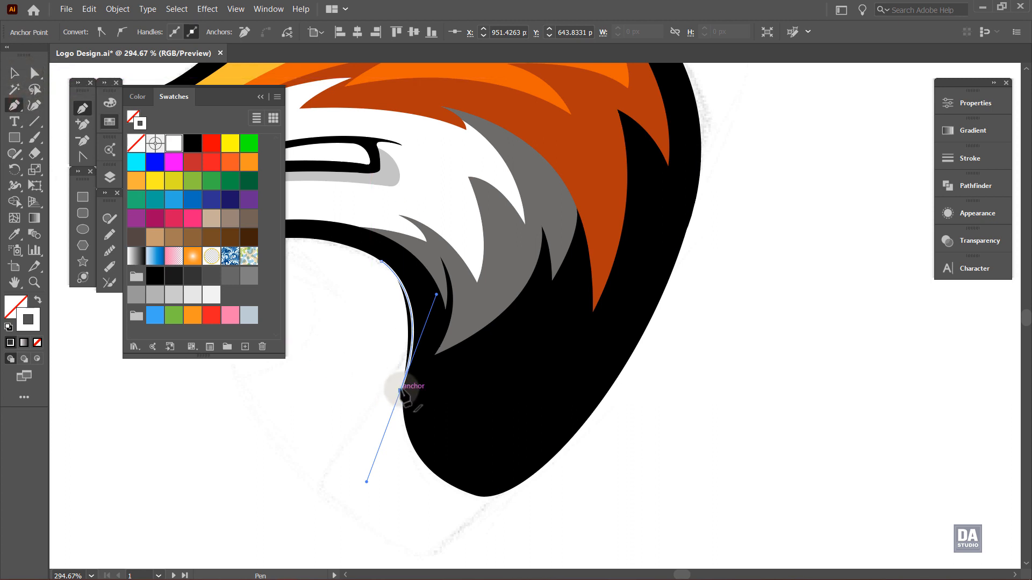
drag(401, 392, 449, 308)
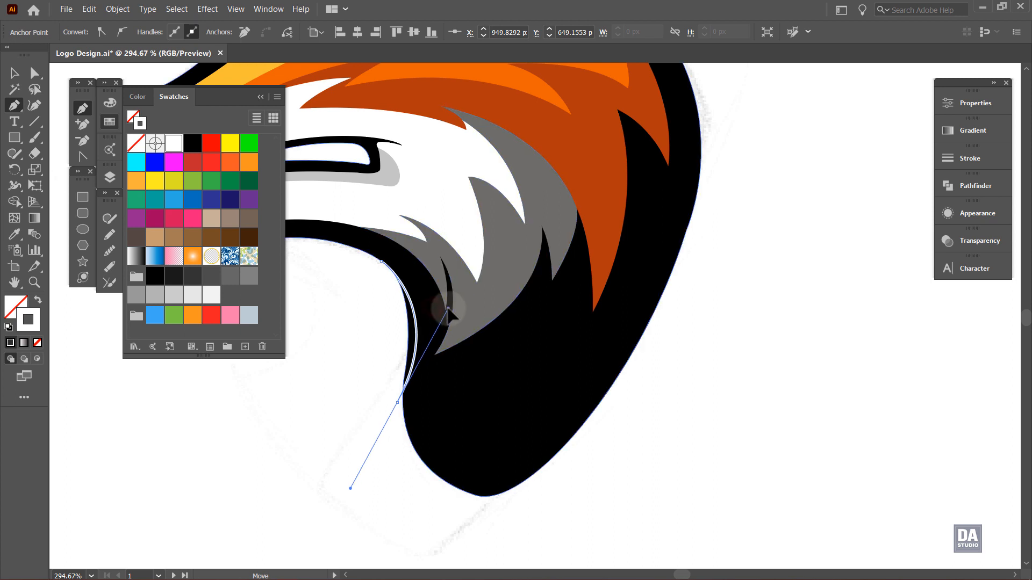
click(397, 402)
Step: Extend the path from the throat across the black neck below the gray fur, forming two jagged fur tips
drag(541, 299, 592, 203)
mouse_move(540, 299)
mouse_down()
mouse_move(537, 315)
mouse_move(531, 308)
mouse_up()
mouse_move(487, 403)
mouse_down()
mouse_move(477, 408)
mouse_move(480, 398)
mouse_up()
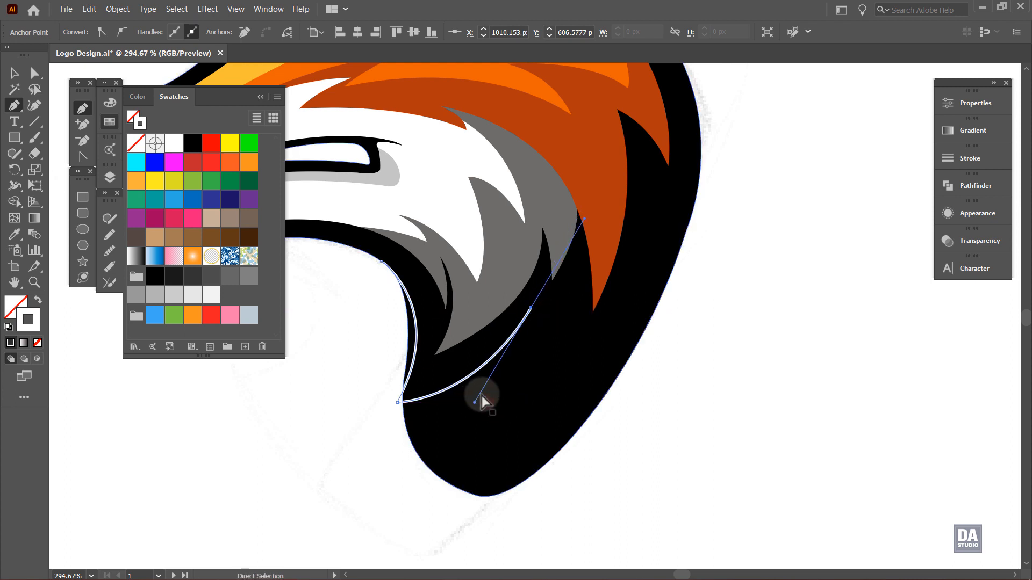
drag(531, 355, 521, 379)
click(531, 355)
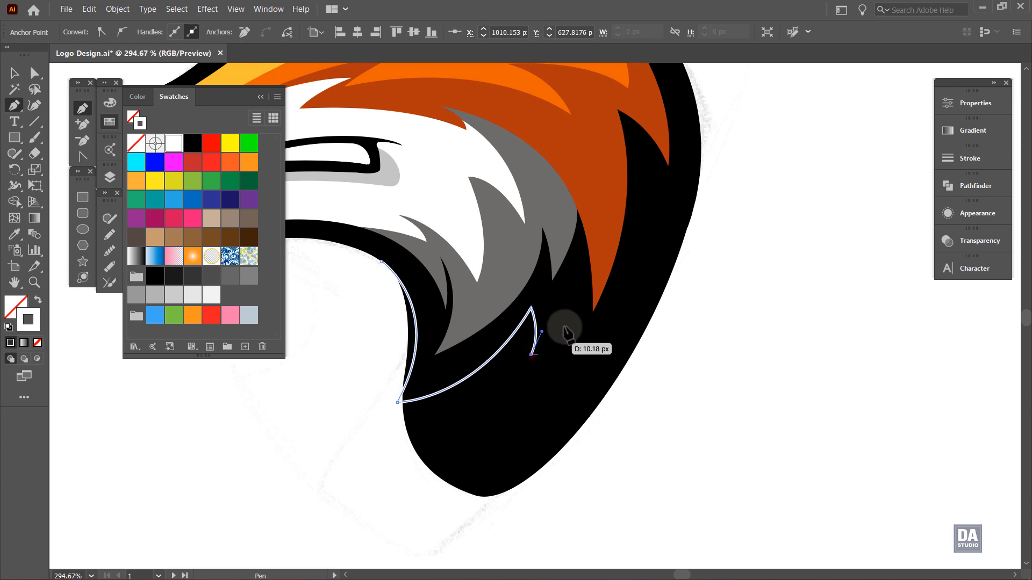
drag(569, 296, 577, 258)
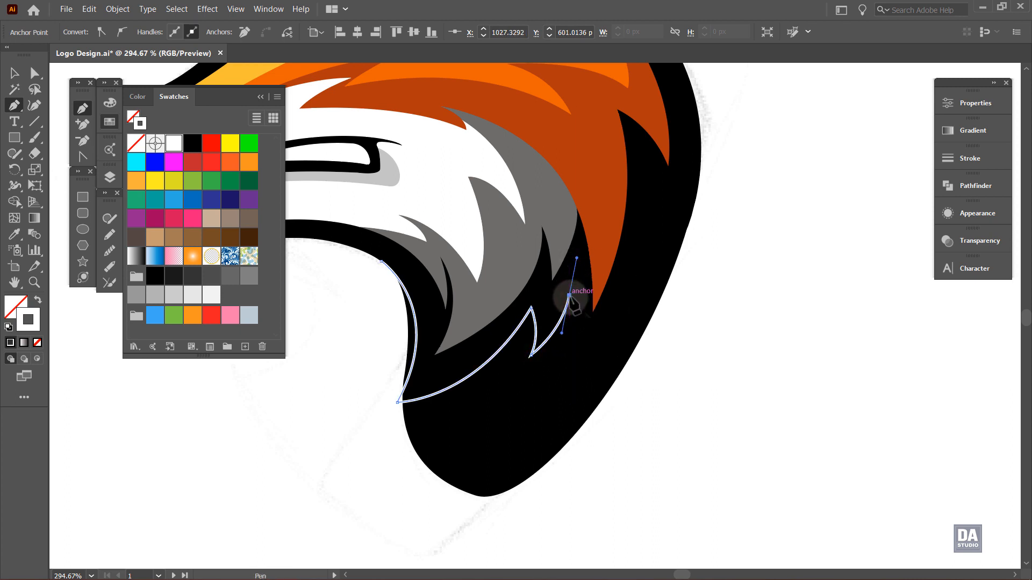
click(569, 296)
drag(570, 369, 553, 413)
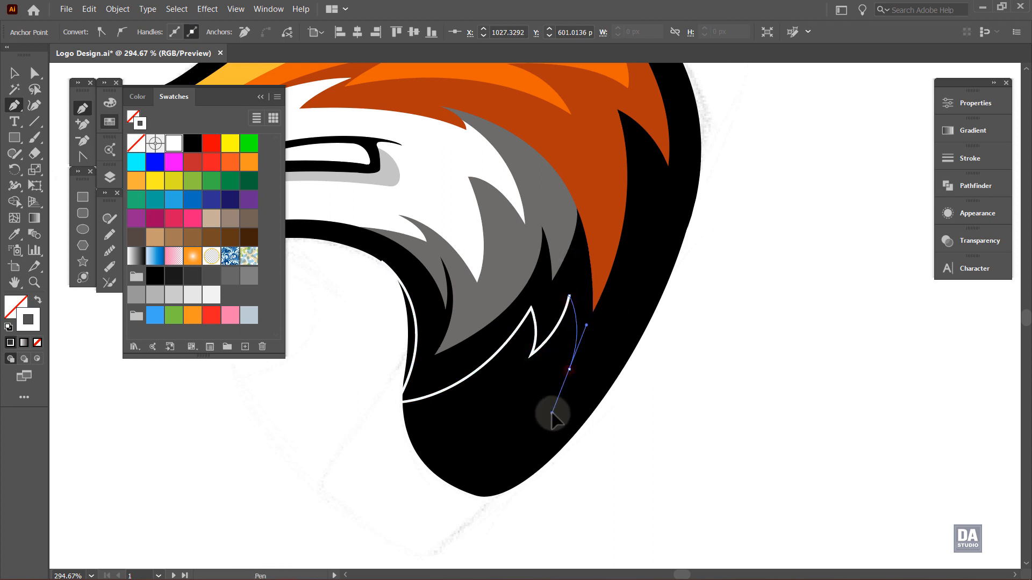
click(569, 369)
Step: Add a long curve rising from the second fur notch up behind the dark orange-red stripe, and refine its anchors and handles
drag(653, 199, 653, 100)
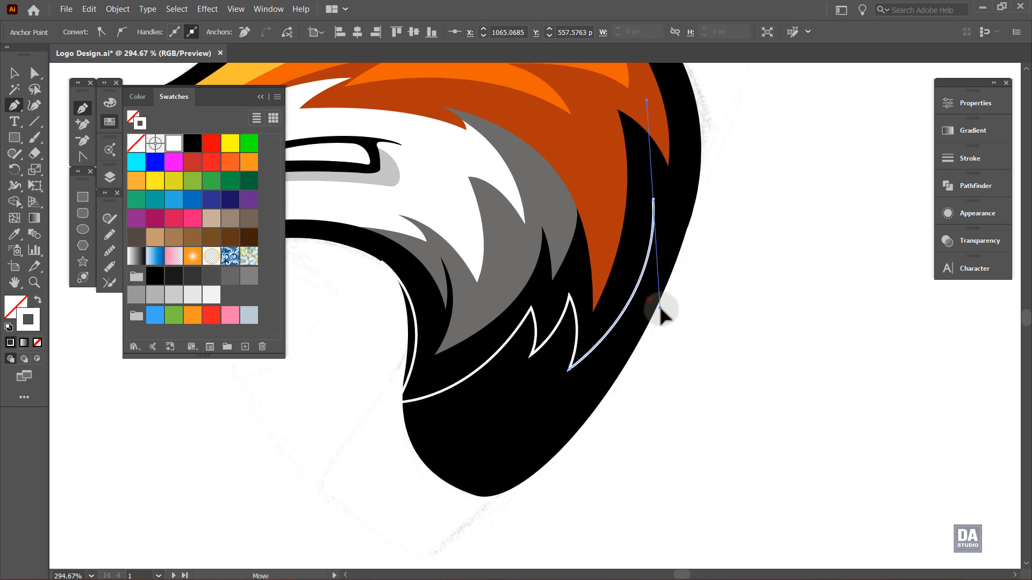
mouse_move(653, 198)
mouse_down()
mouse_move(661, 203)
mouse_move(653, 188)
mouse_up()
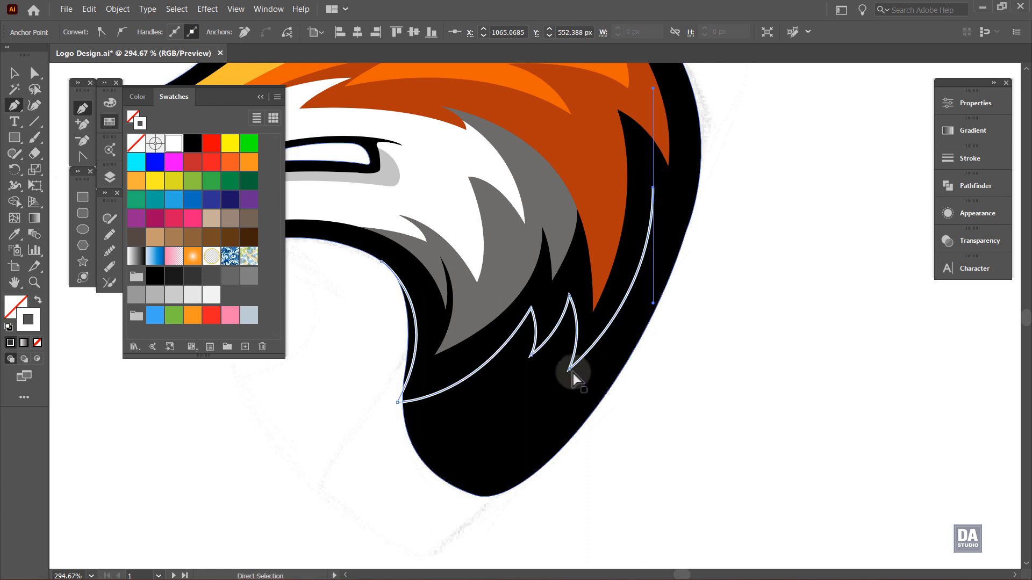
drag(575, 369, 596, 353)
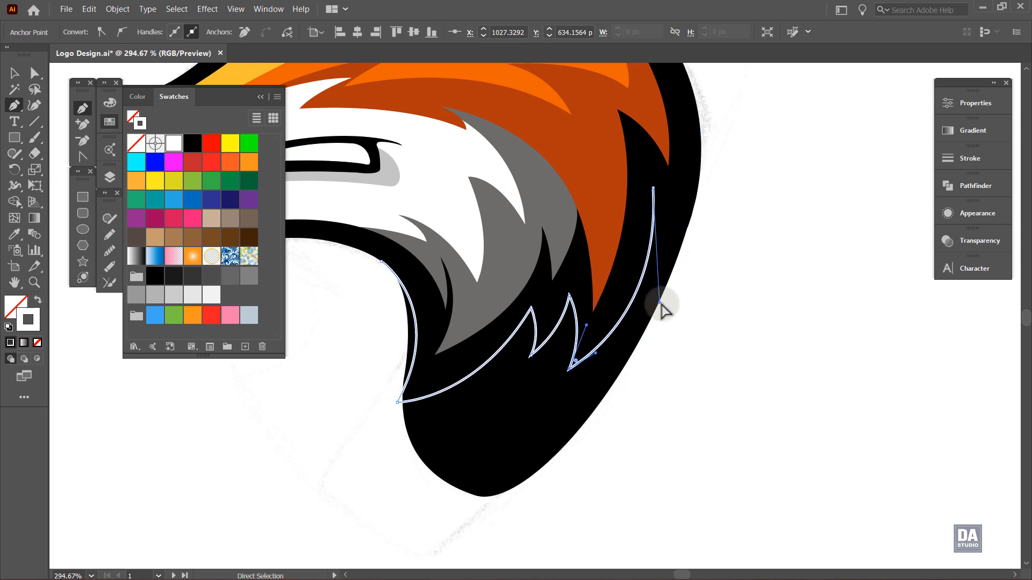
drag(667, 290, 664, 279)
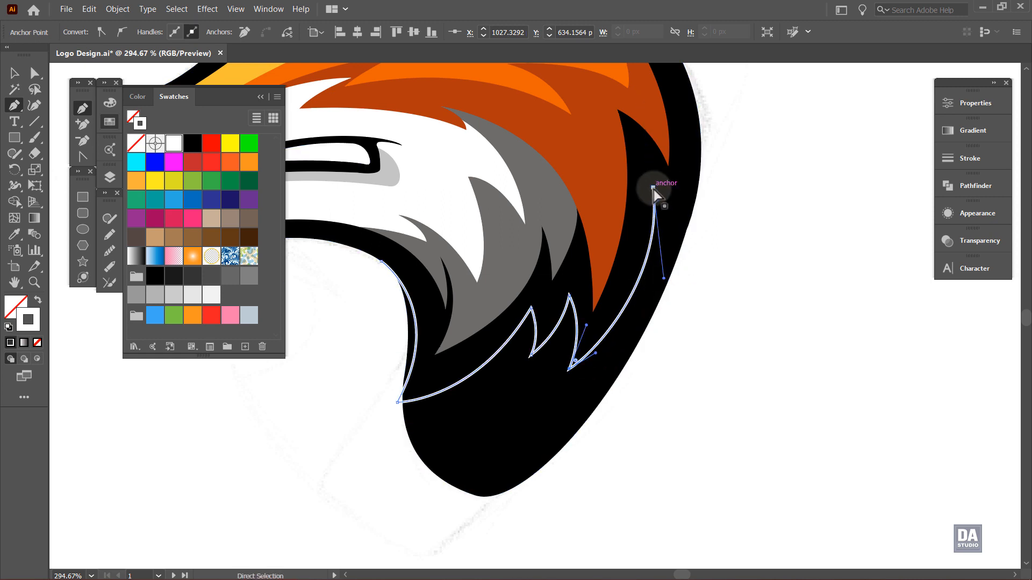
drag(653, 188, 650, 181)
Step: Extend the path from the top of the long curve down toward the back neck outline, forming a third fur tip
drag(737, 213, 546, 368)
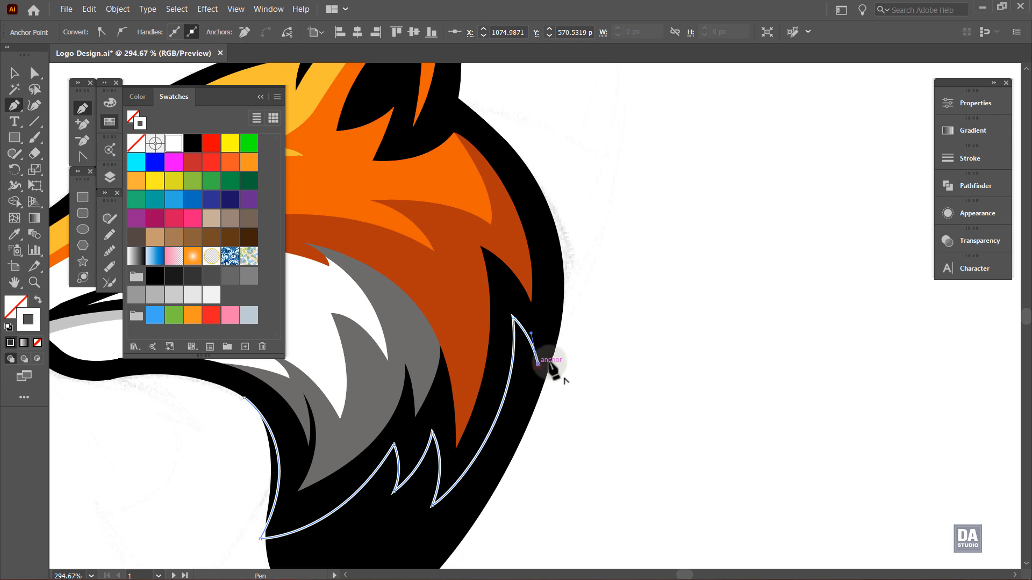
drag(548, 240, 644, 305)
drag(634, 431, 640, 428)
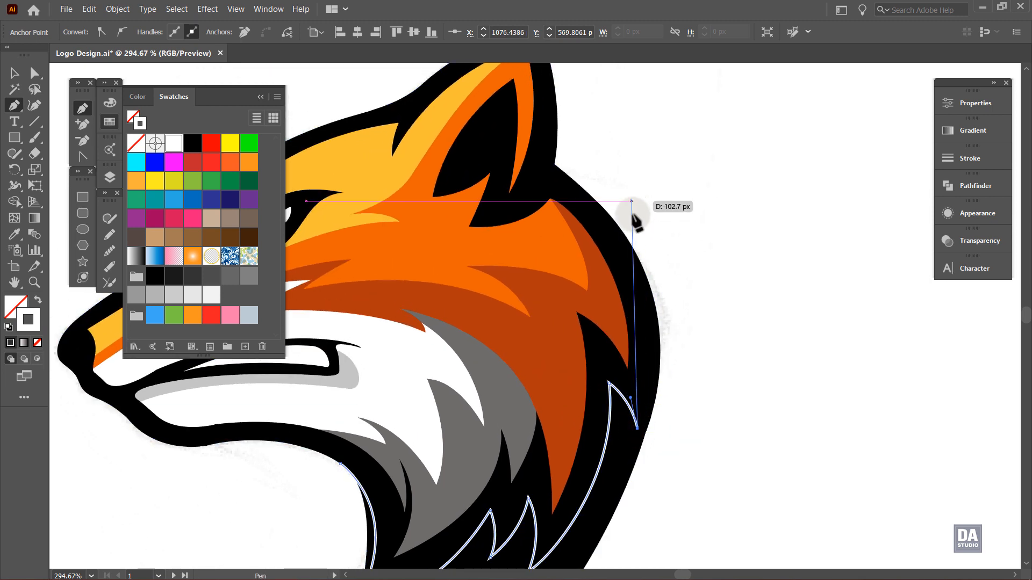
Step: Continue the path with a curve up the back of the neck toward the ear, adjusting its anchor and handles to follow the black outline
drag(628, 227, 580, 123)
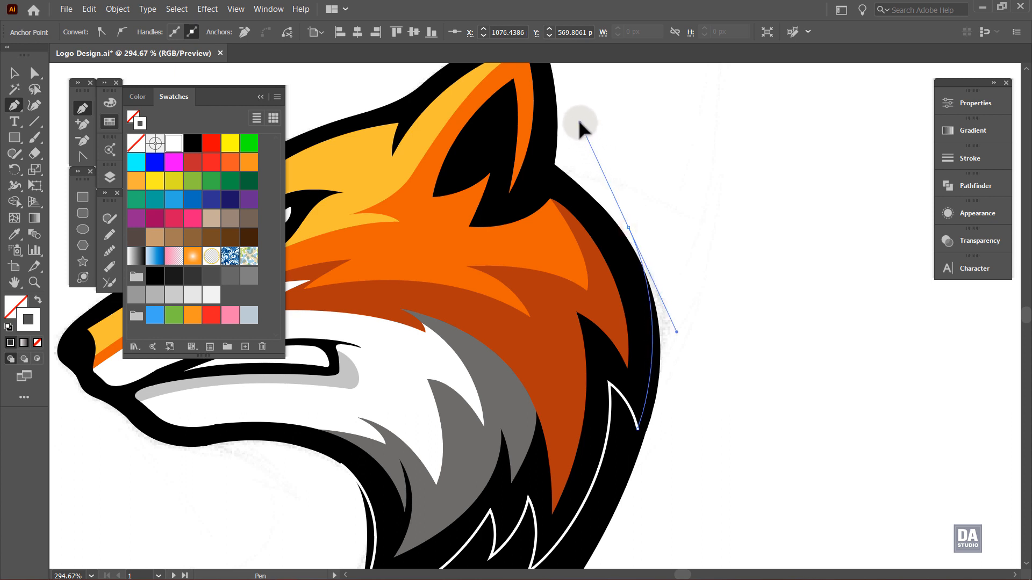
drag(666, 340, 670, 337)
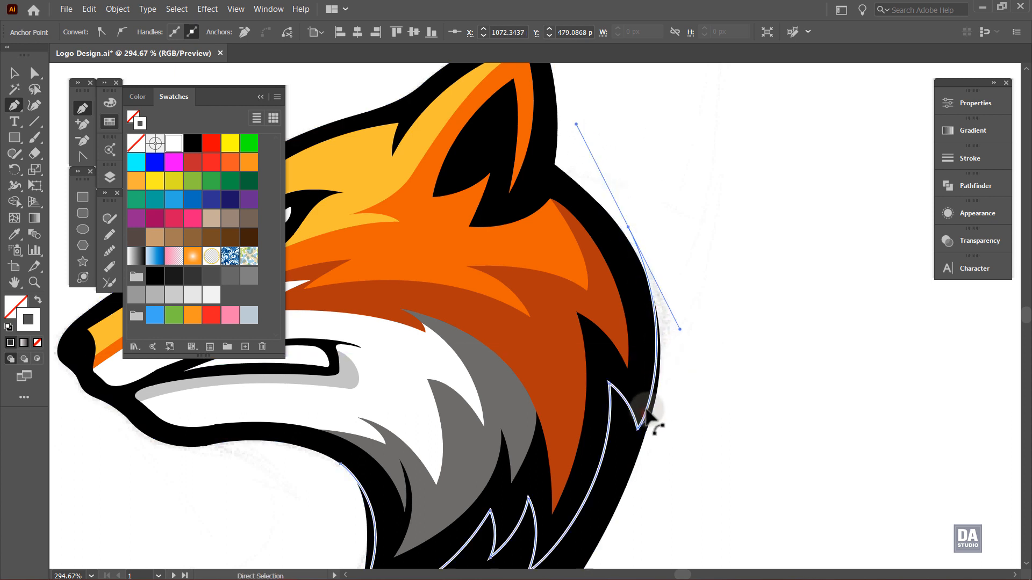
drag(648, 421, 656, 417)
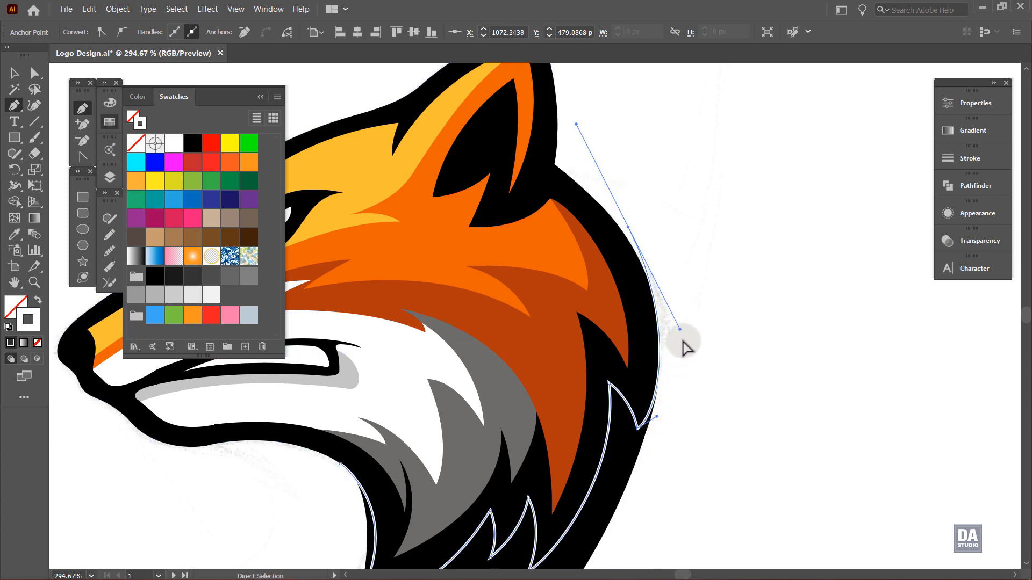
drag(680, 330, 690, 313)
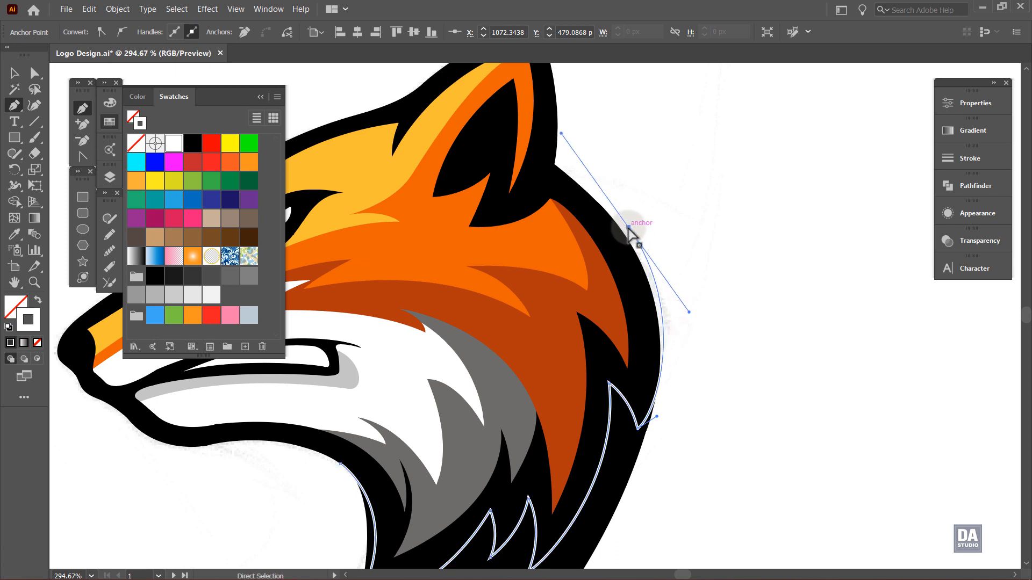
drag(628, 228, 621, 225)
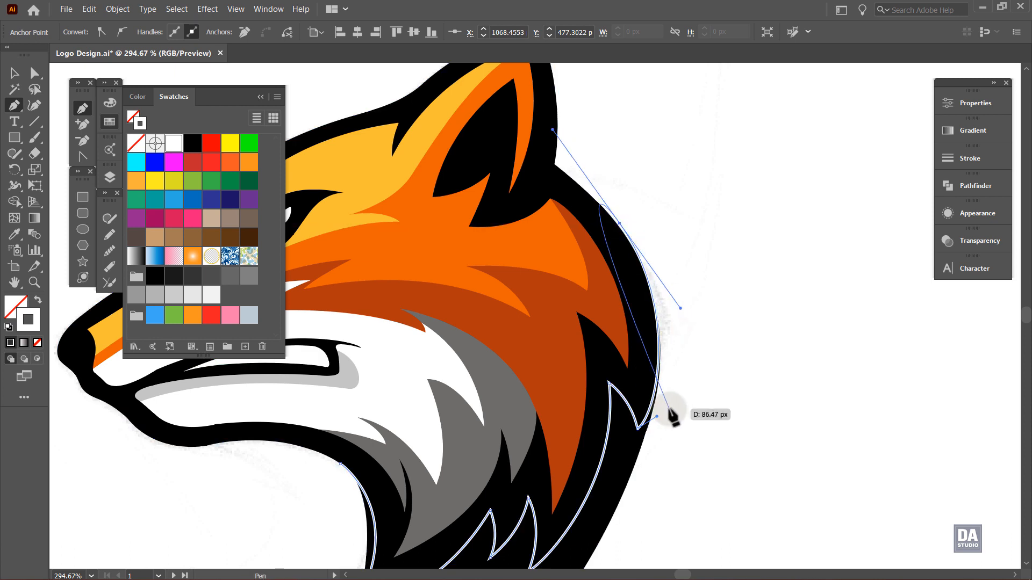
Step: Shift the throat curve's starting anchor outward along the throat outline and pull its lower handle toward the throat
drag(652, 397, 444, 303)
drag(618, 485, 633, 459)
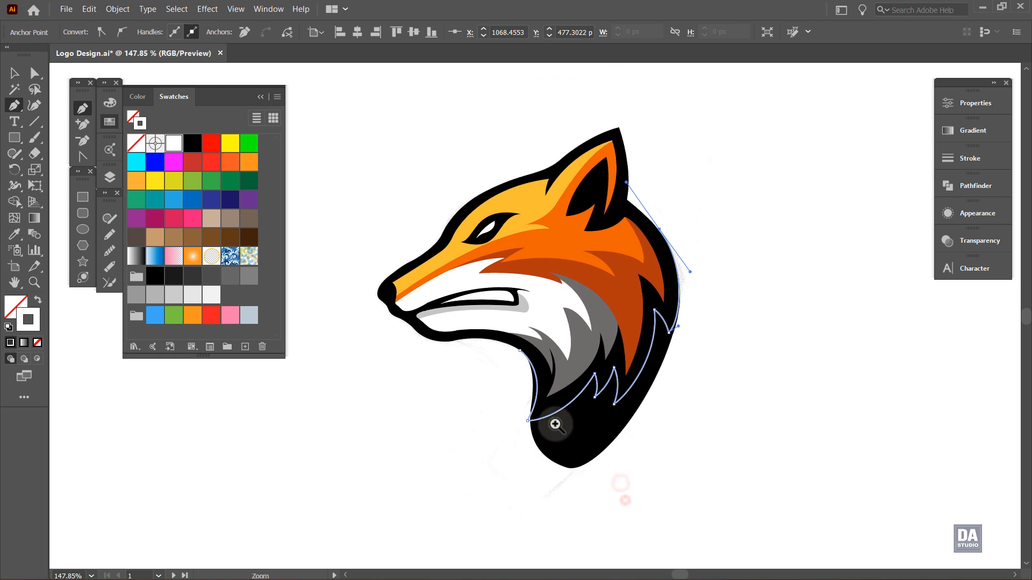
drag(555, 424, 613, 422)
drag(549, 389, 580, 392)
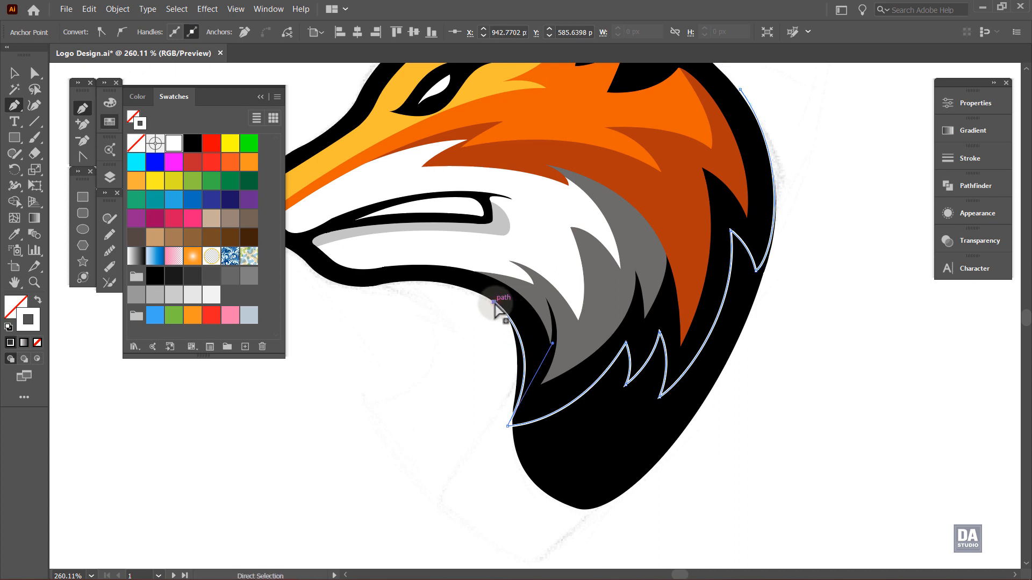
drag(494, 303, 489, 299)
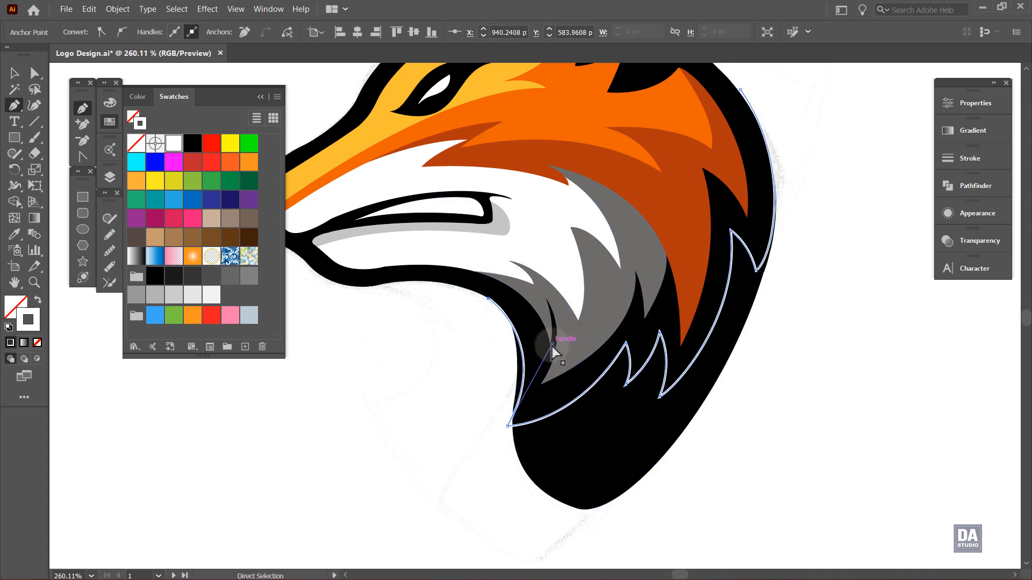
mouse_move(553, 346)
mouse_down()
mouse_move(534, 341)
mouse_move(538, 322)
mouse_move(544, 335)
mouse_up()
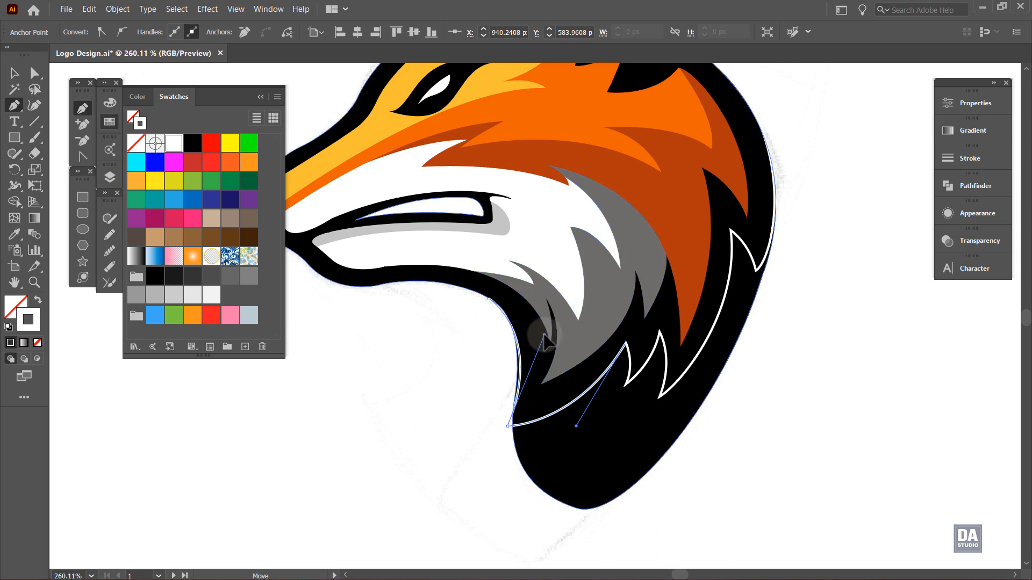
Step: Move the throat curve's lower anchor inside the black neck and adjust the handles for a smooth bend along the throat outline
drag(508, 426, 513, 419)
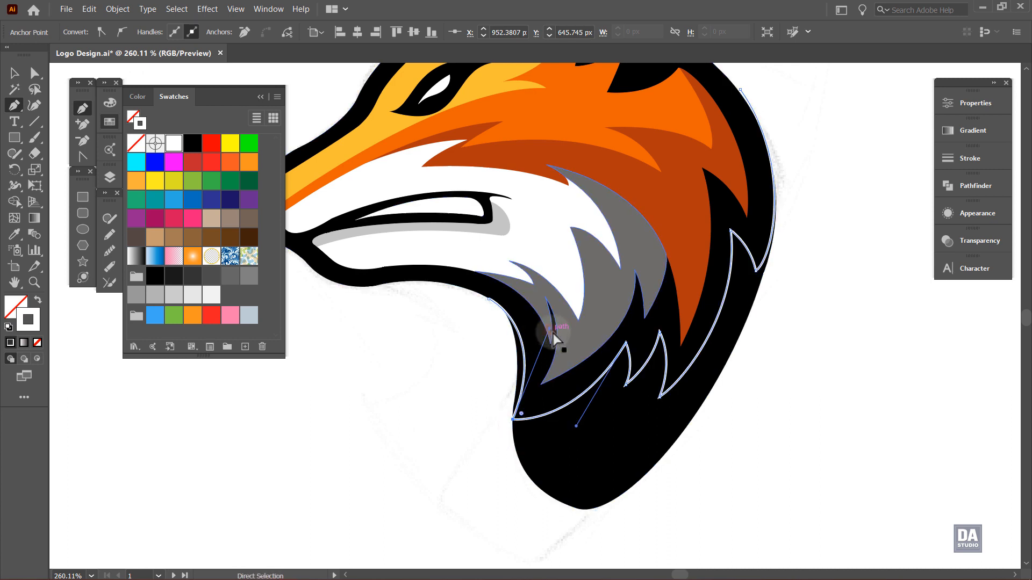
drag(548, 327, 546, 341)
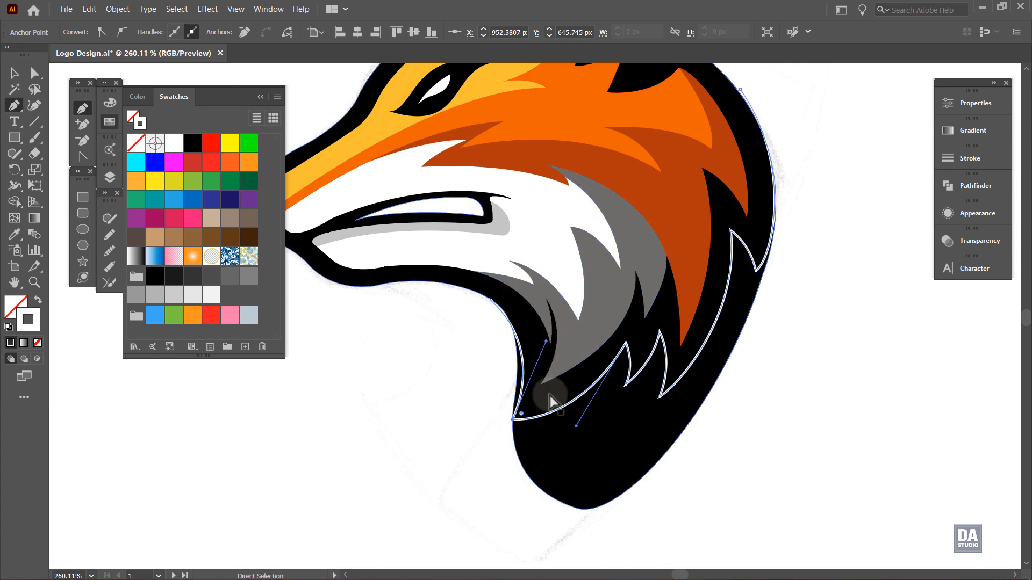
drag(514, 418, 516, 414)
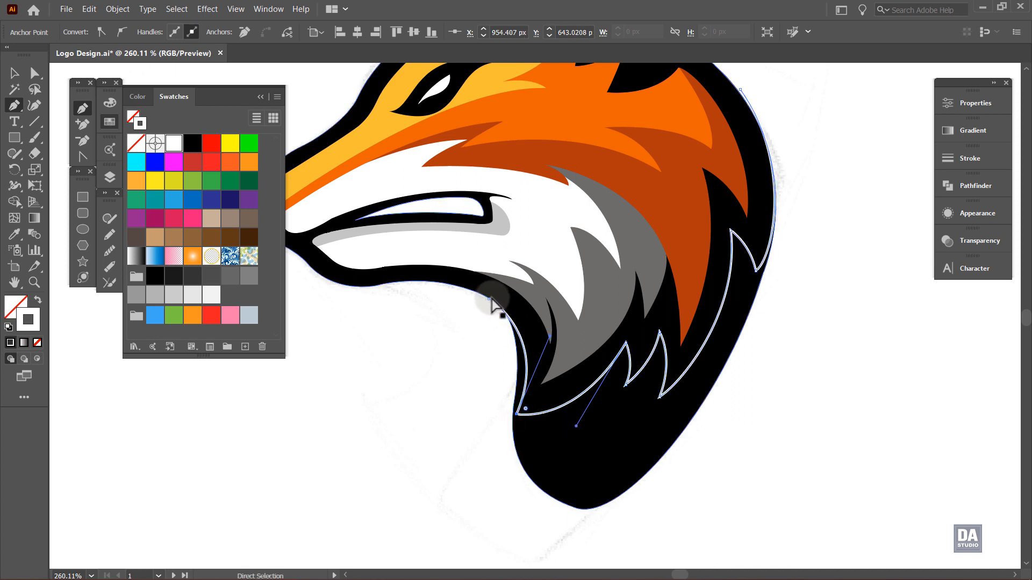
drag(489, 299, 475, 299)
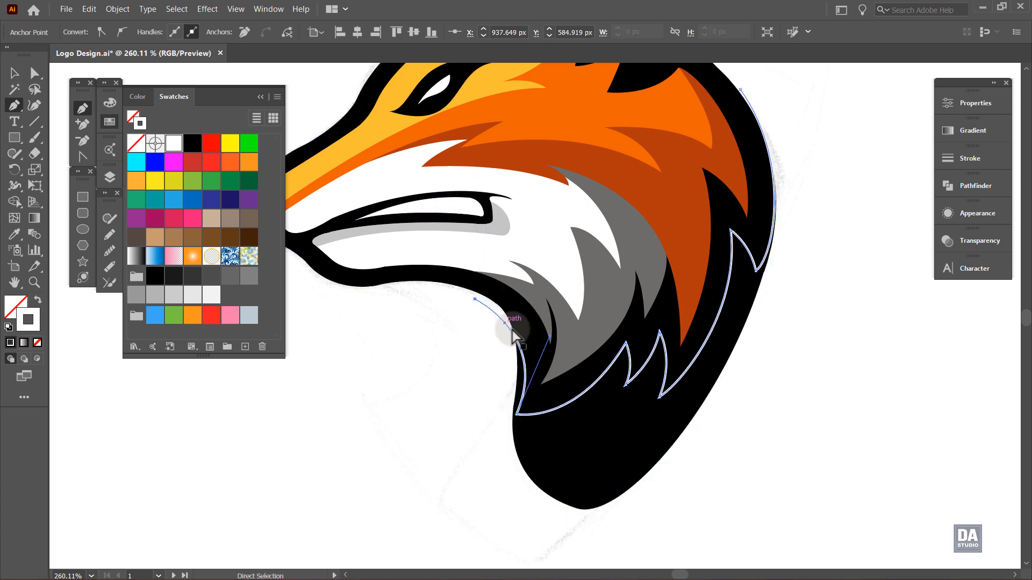
drag(512, 333, 494, 299)
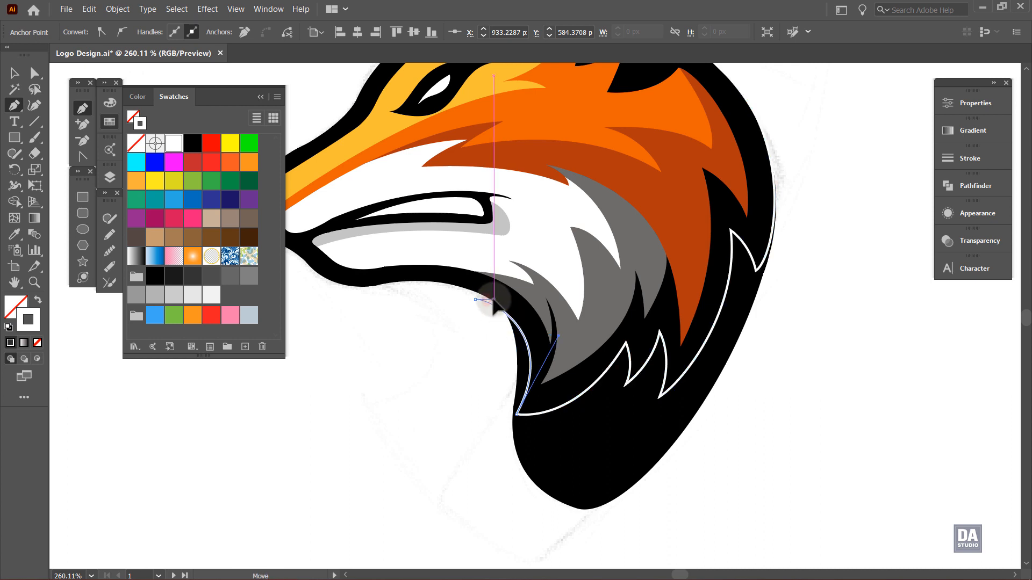
drag(557, 337, 531, 321)
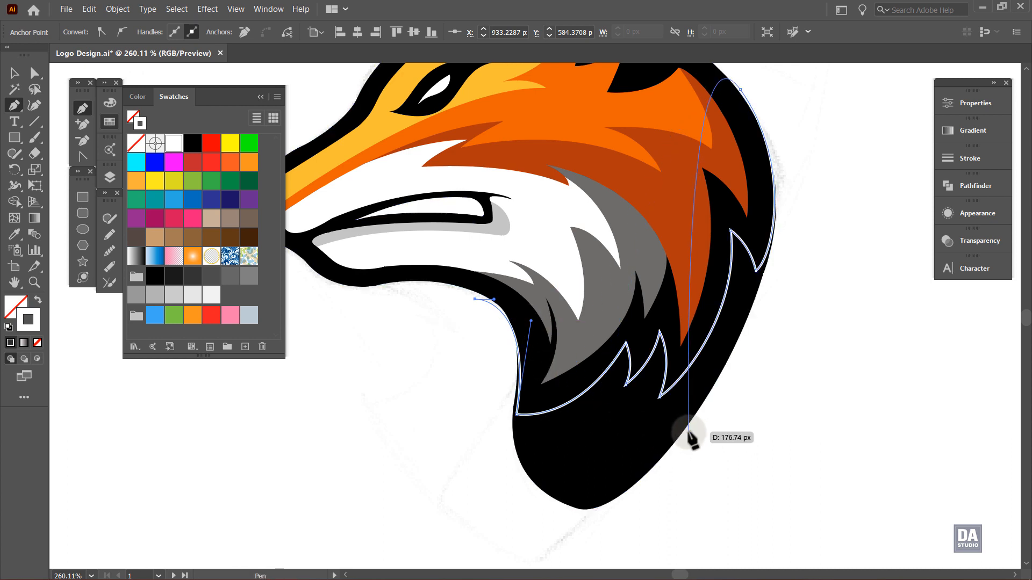
Step: Select the fur path with the black head outline and remove the black neck area below the path using Shape Builder
key(v)
click(772, 445)
drag(734, 484, 644, 378)
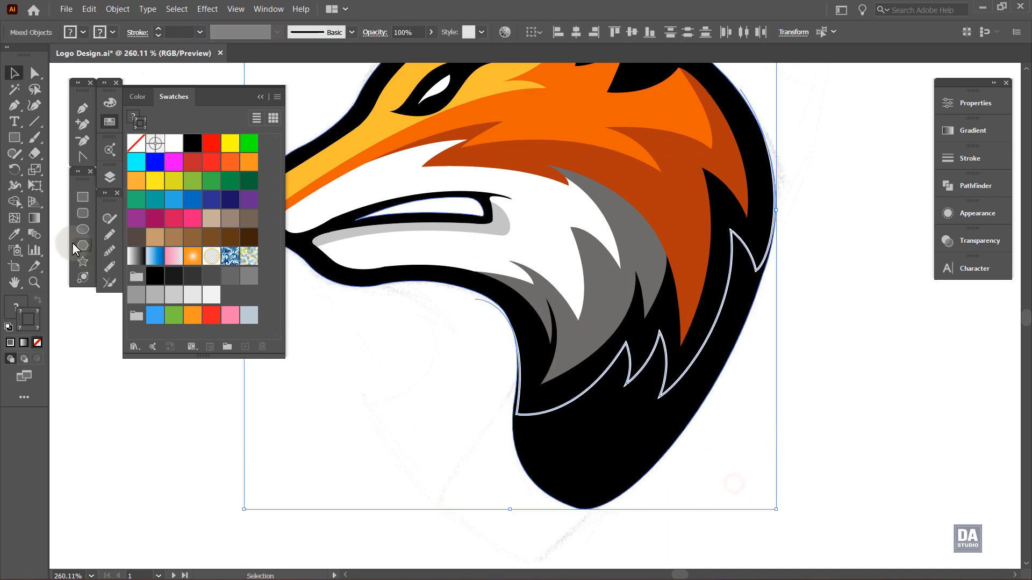
click(15, 202)
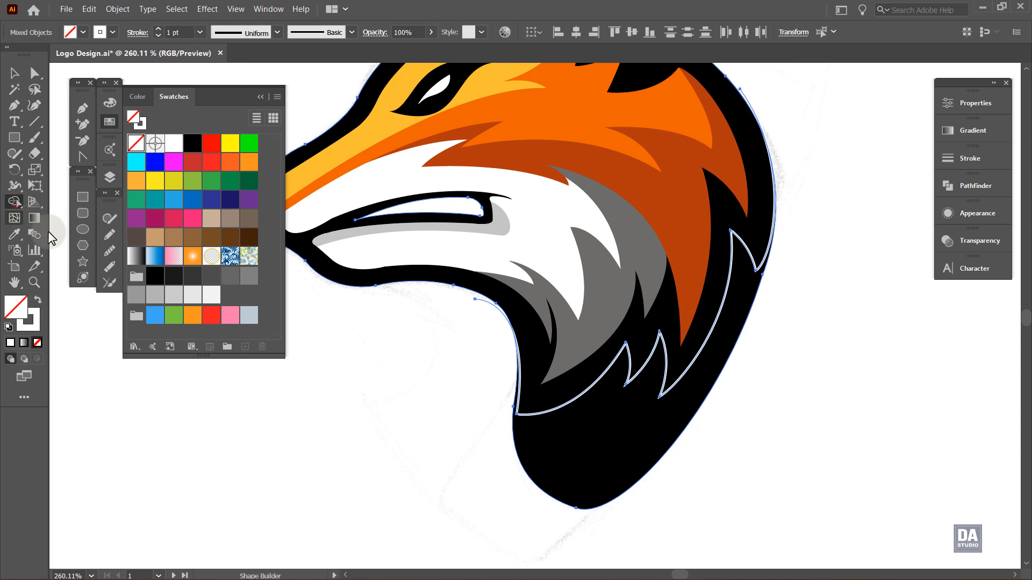
alt+click(574, 493)
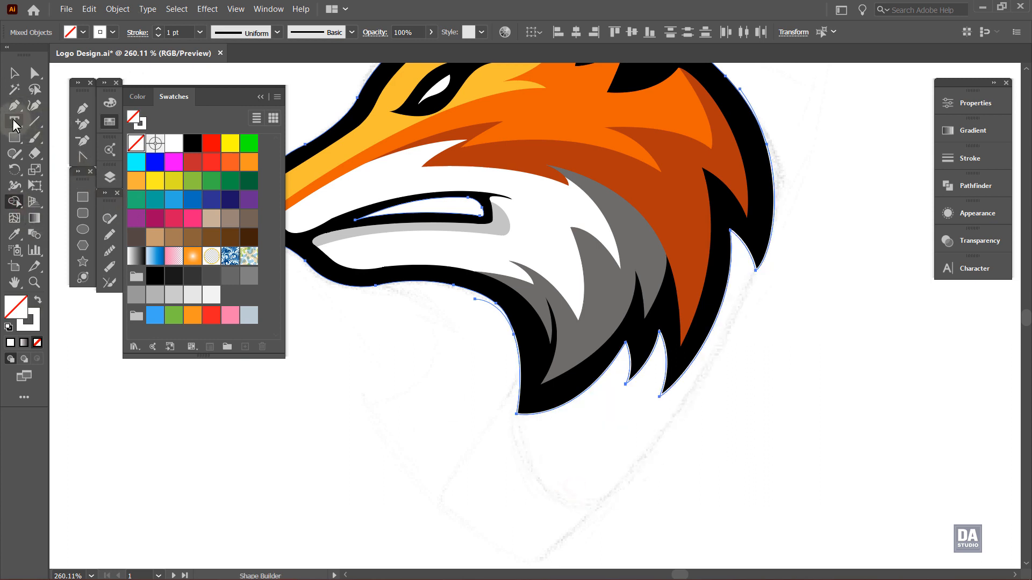
Step: Delete the leftover stroke segments along the throat and the first fur notch
click(18, 71)
click(497, 416)
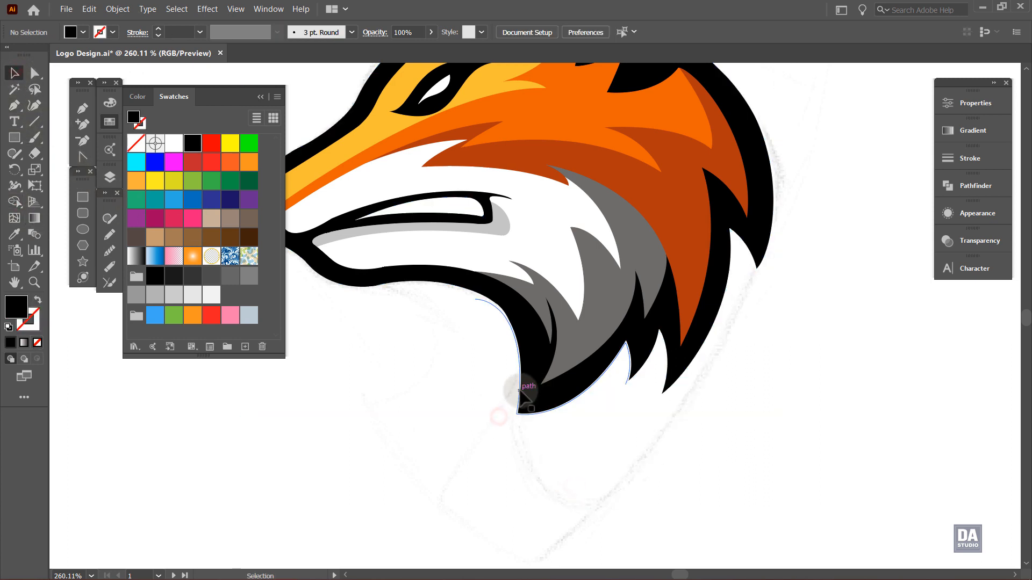
drag(521, 391, 503, 457)
click(633, 383)
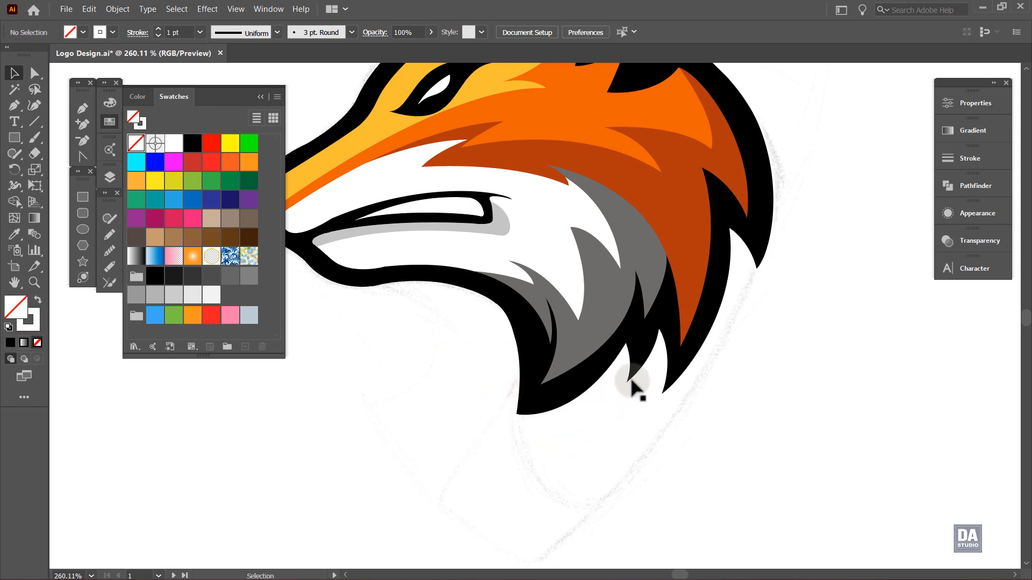
click(656, 418)
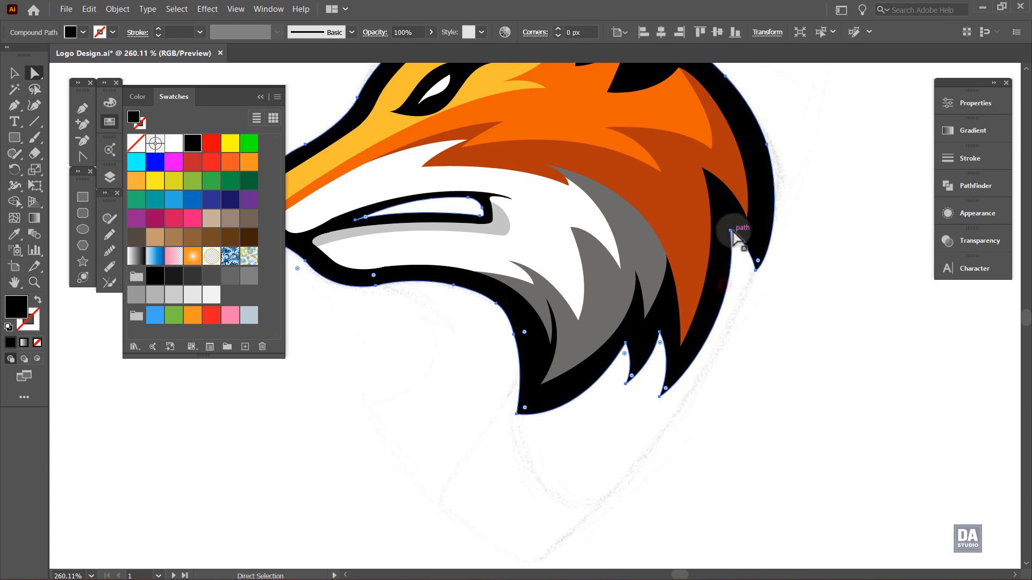
Step: Refine the notches, tips and curve handles of the black outline's neck fur, and deselect the outline
drag(733, 232, 738, 237)
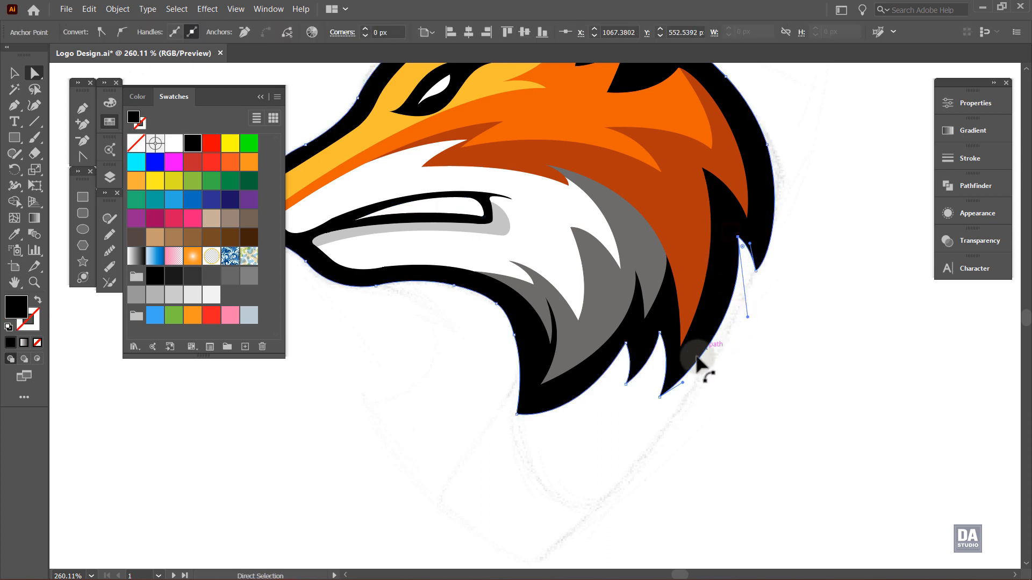
drag(659, 397, 656, 402)
drag(660, 334, 627, 347)
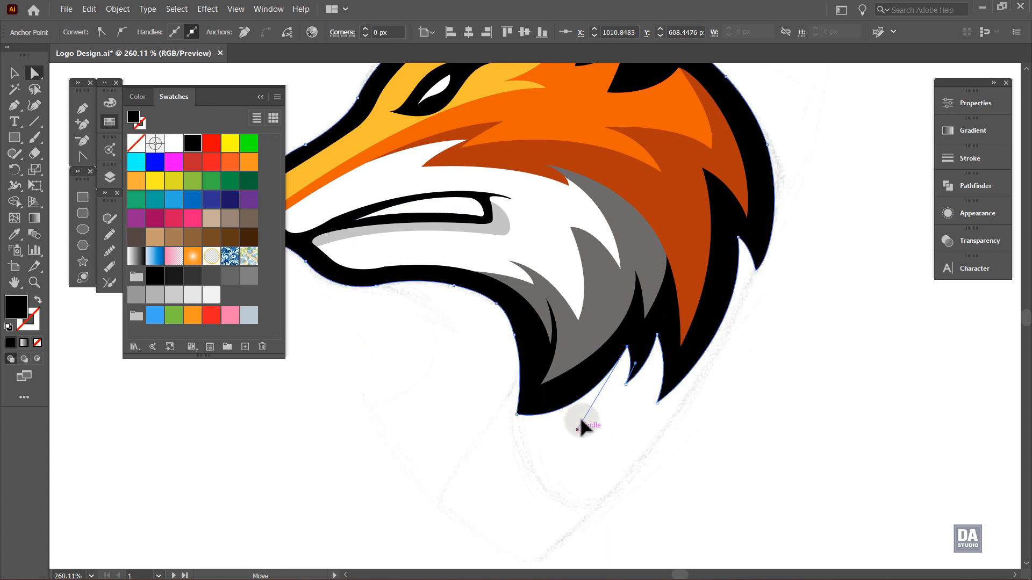
drag(579, 425, 583, 411)
drag(626, 385, 446, 328)
ctrl+click(763, 400)
click(663, 360)
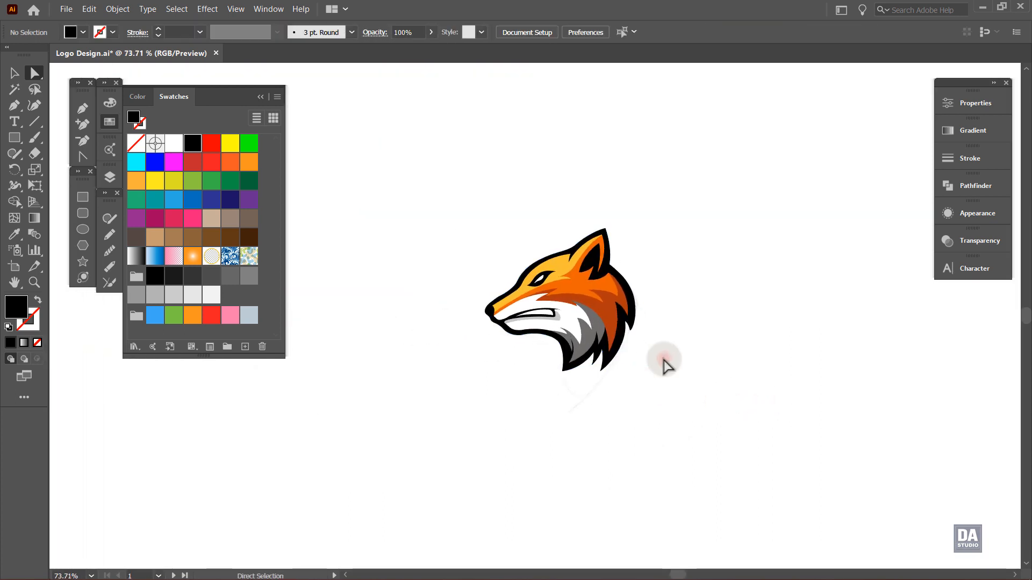
Step: Give the black head outline a beige 2 pt stroke, and deselect it
drag(581, 350, 749, 348)
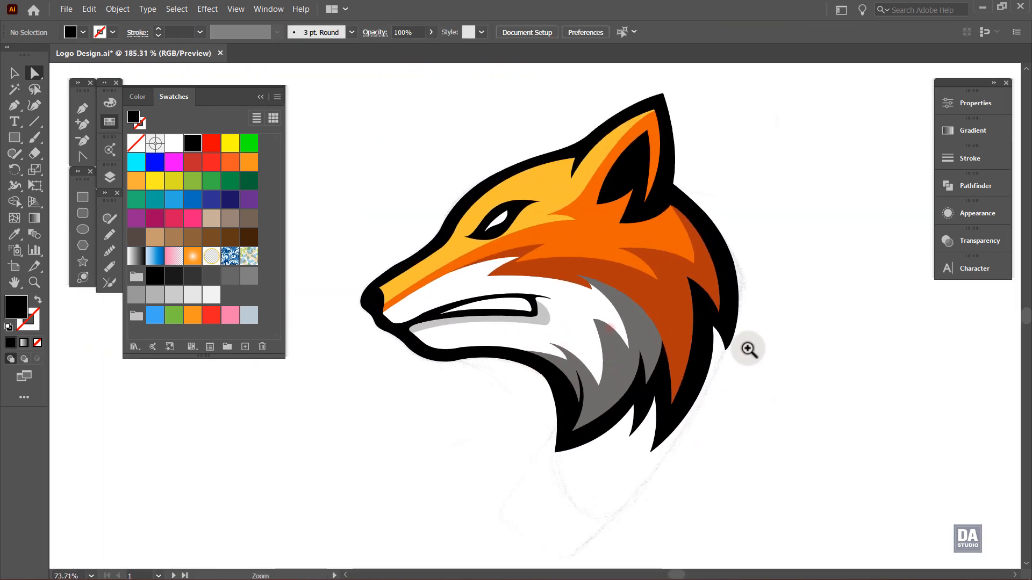
click(565, 445)
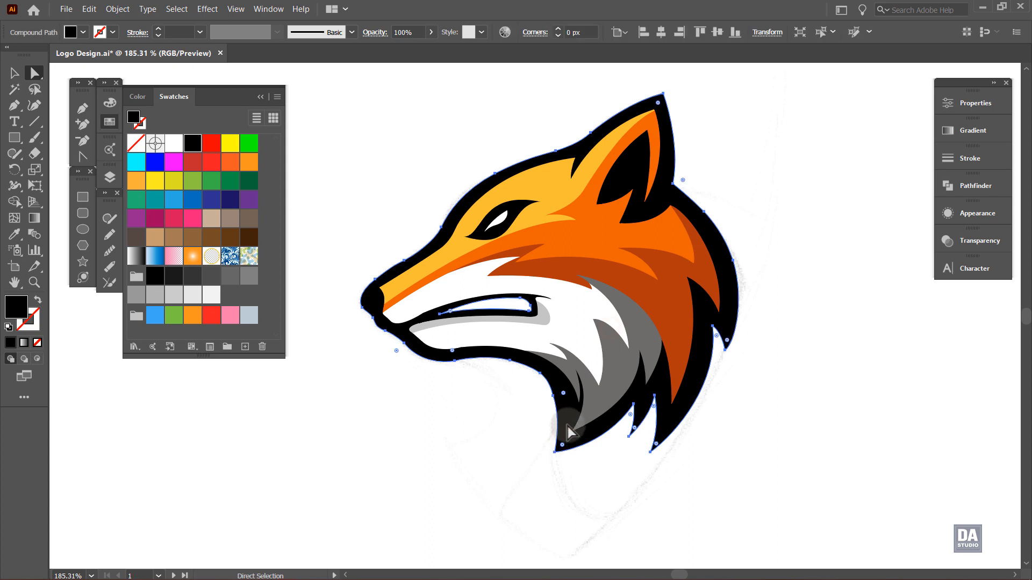
key(v)
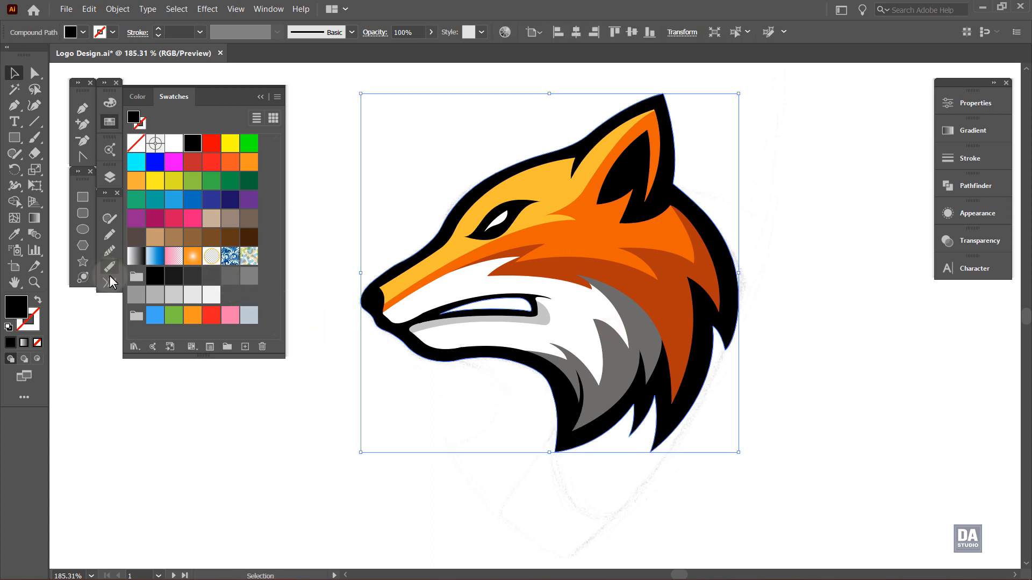
key(c)
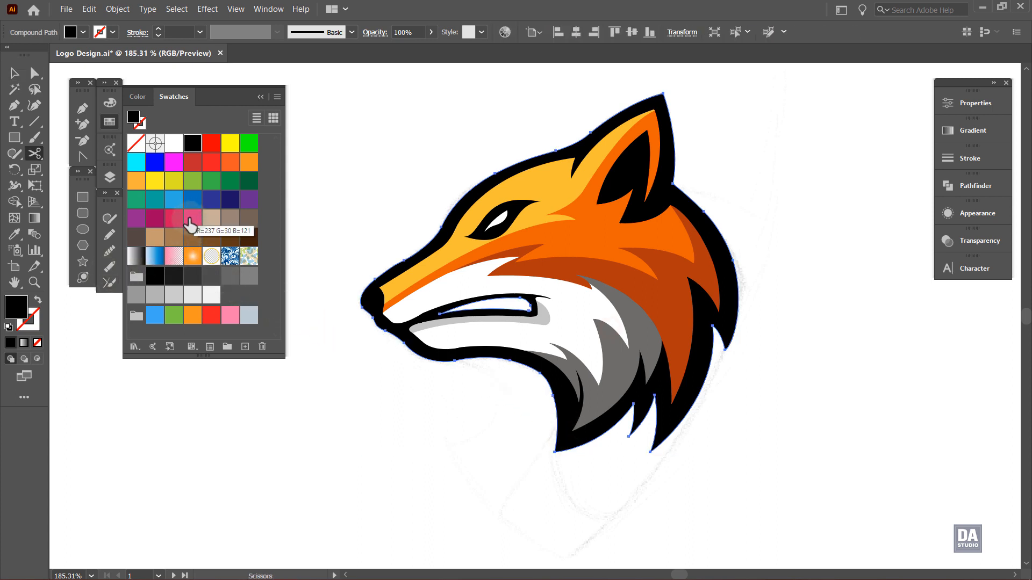
click(211, 219)
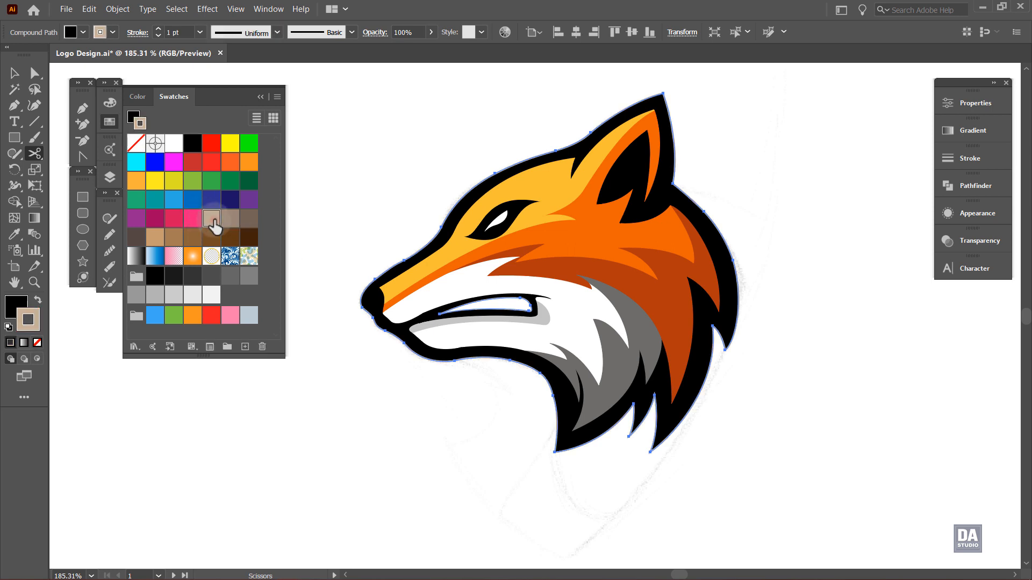
click(158, 29)
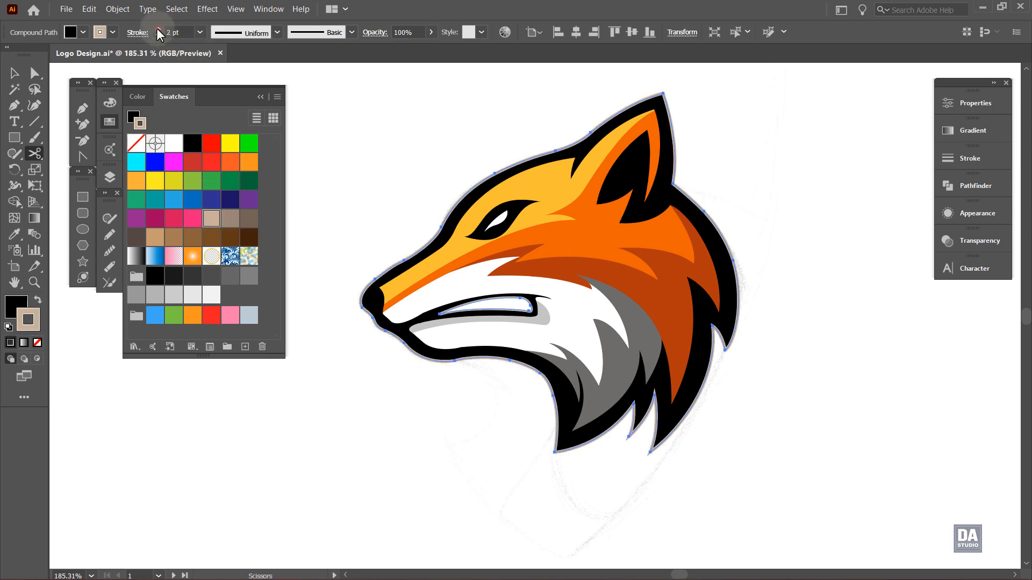
click(15, 72)
click(372, 161)
key(ctrl+space)
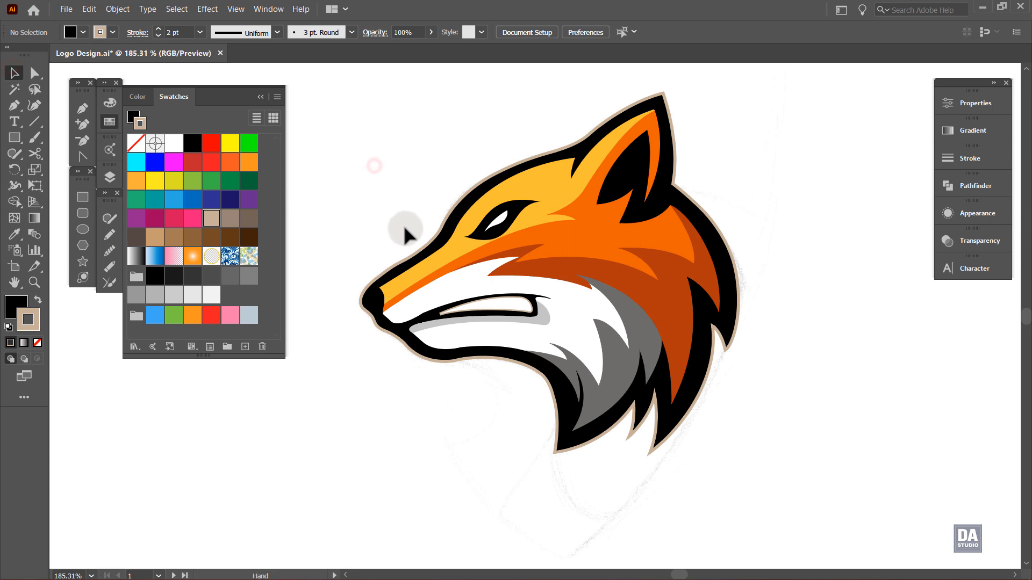
Step: Draw a large black circle with no stroke, centred on the fox head and extending well beyond it on all sides
drag(611, 276, 477, 255)
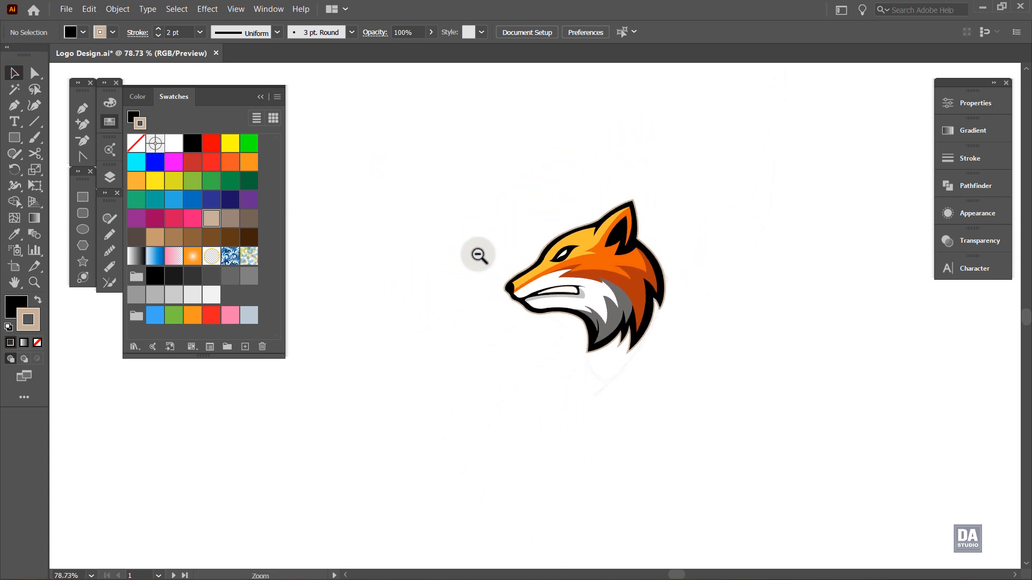
click(83, 229)
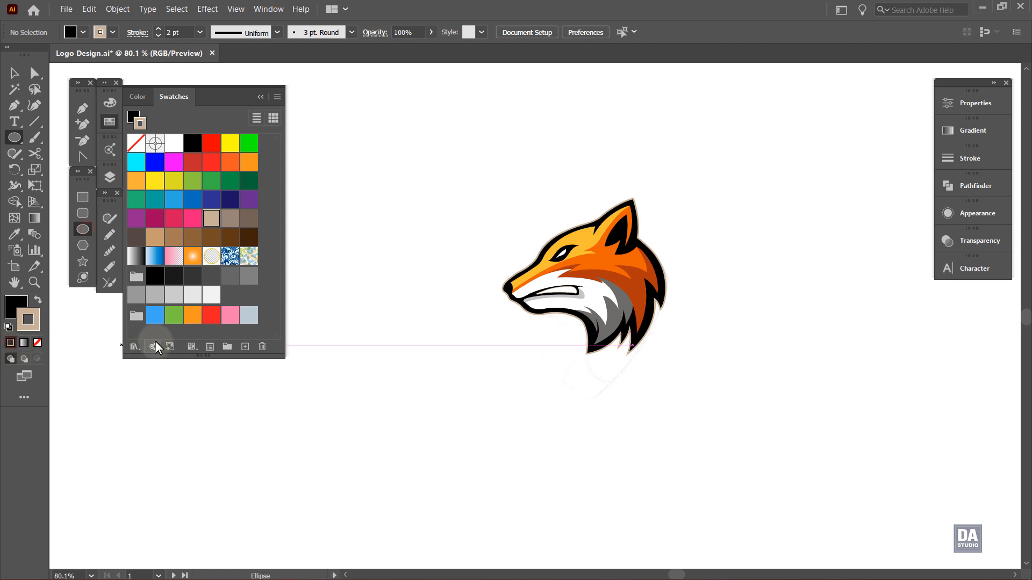
click(37, 342)
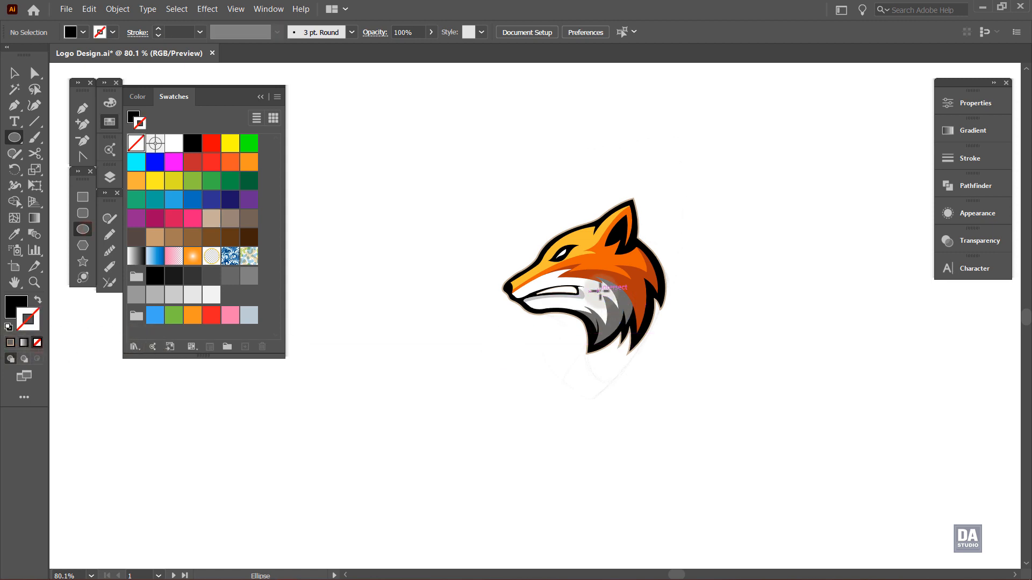
drag(589, 293, 786, 442)
click(14, 73)
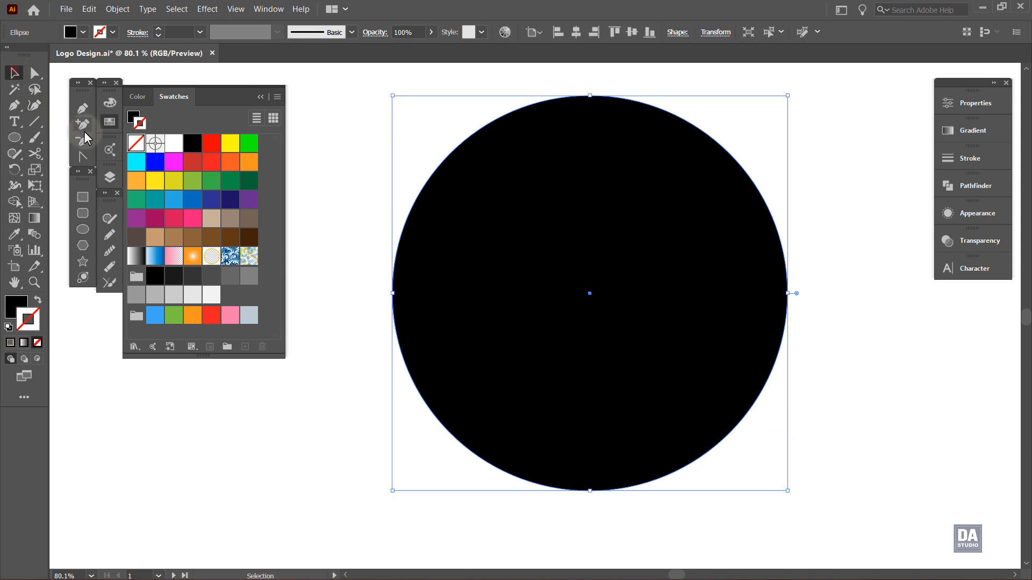
Step: Move the black circle below the fox artwork and the sketch image in the layer order, hide the sketch image, and deselect the circle
click(110, 178)
drag(224, 206, 238, 384)
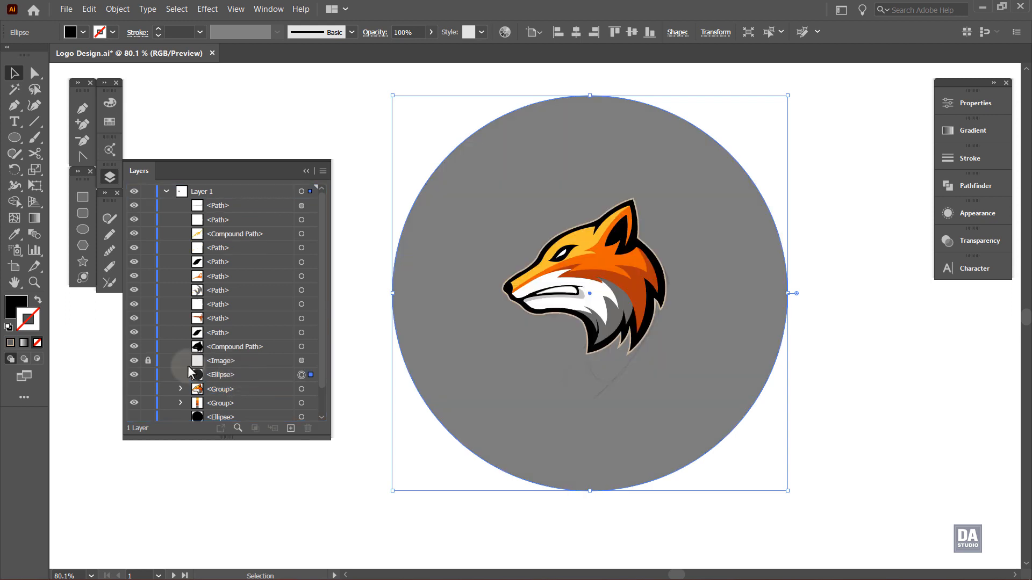
click(134, 360)
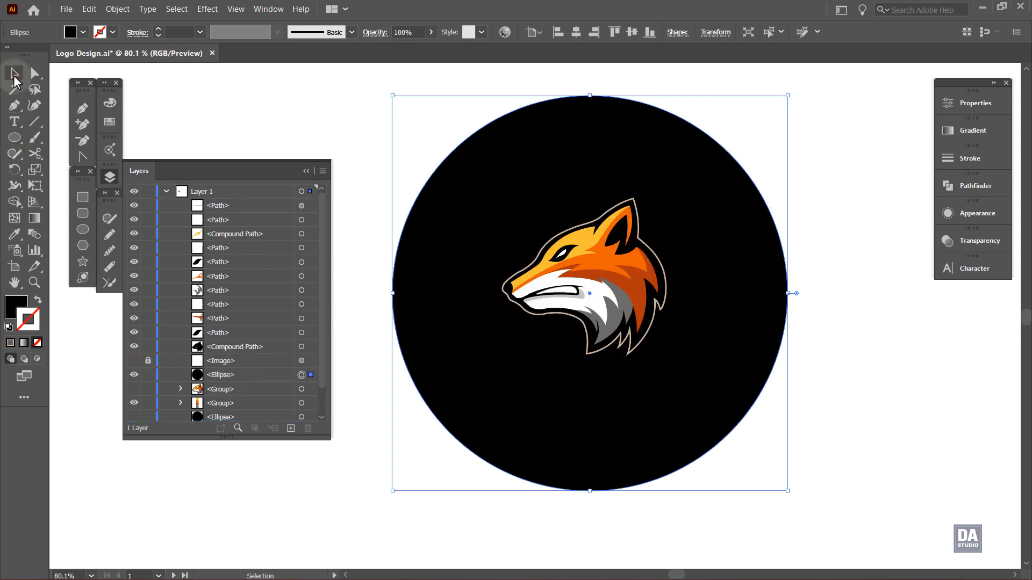
click(110, 177)
click(286, 233)
ctrl+alt+click(344, 226)
drag(344, 226, 416, 245)
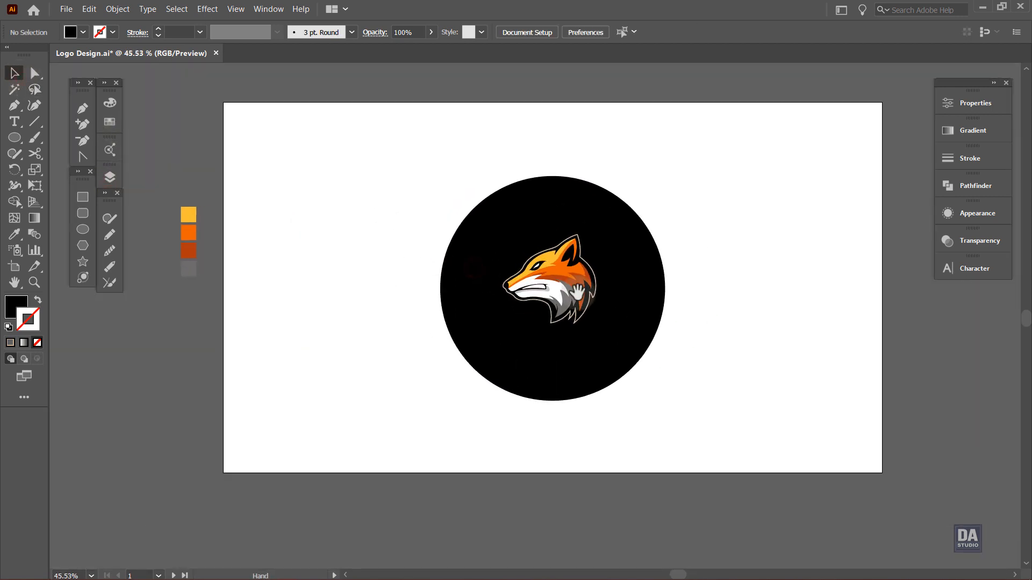
Step: Group all the fox head shapes without the black circle, and centre the group horizontally and vertically on the artboard
drag(591, 299, 604, 312)
click(586, 301)
click(706, 260)
drag(688, 212, 480, 340)
shift+click(531, 361)
right_click(579, 315)
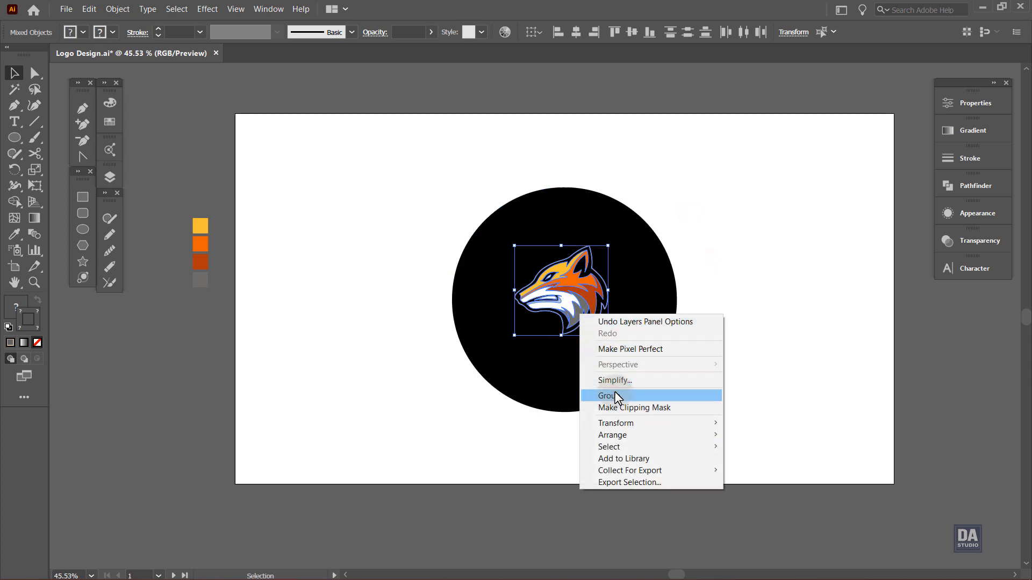
click(615, 396)
click(579, 31)
click(632, 31)
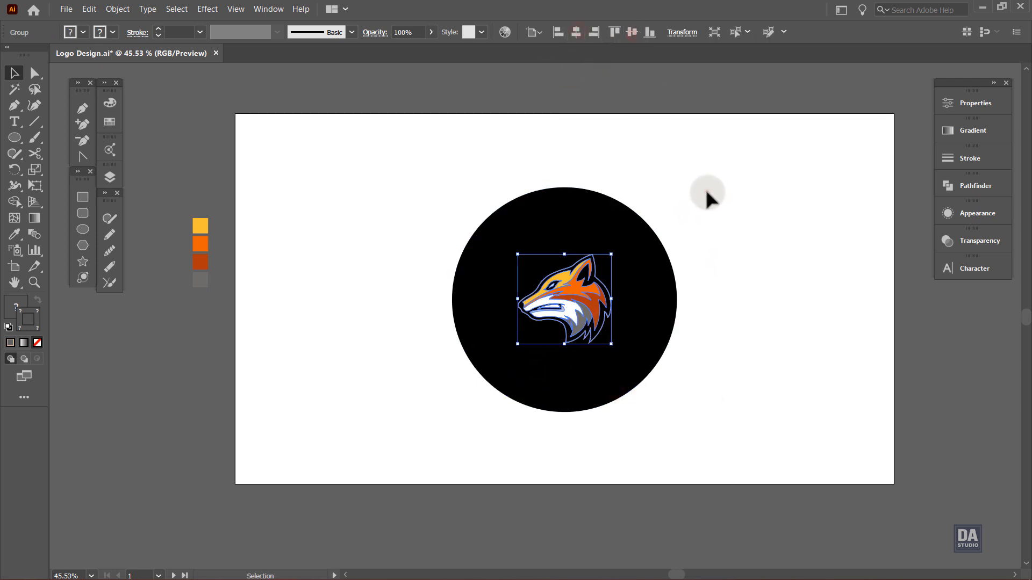
Step: Enlarge the black background circle slightly and proportionally from its centre, and deselect it
click(706, 189)
click(669, 315)
drag(677, 413, 694, 430)
click(731, 359)
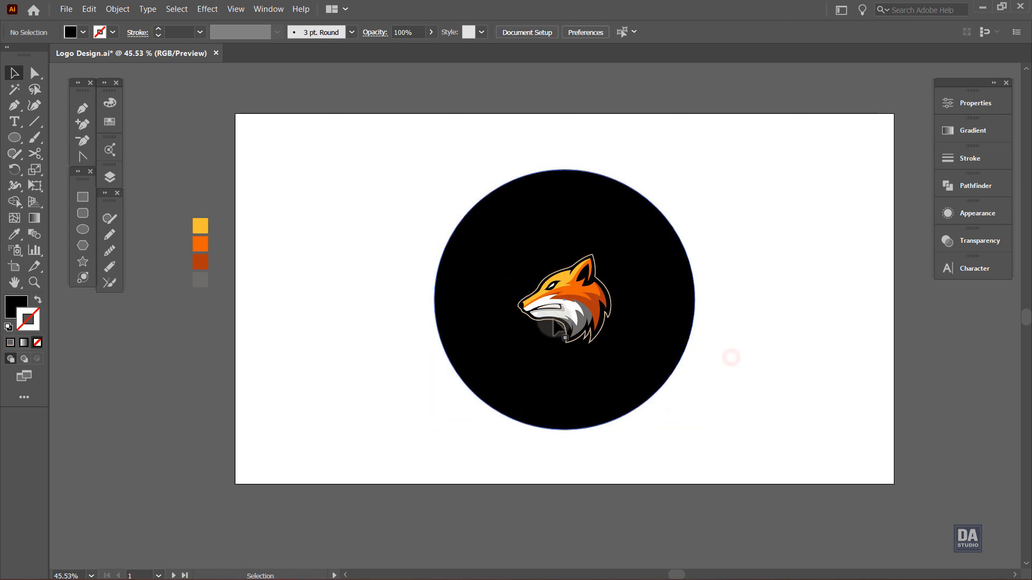
Step: Scale up the fox head group proportionally from its centre so it fills more of the circle, and deselect it
click(604, 340)
drag(611, 344, 639, 371)
click(703, 379)
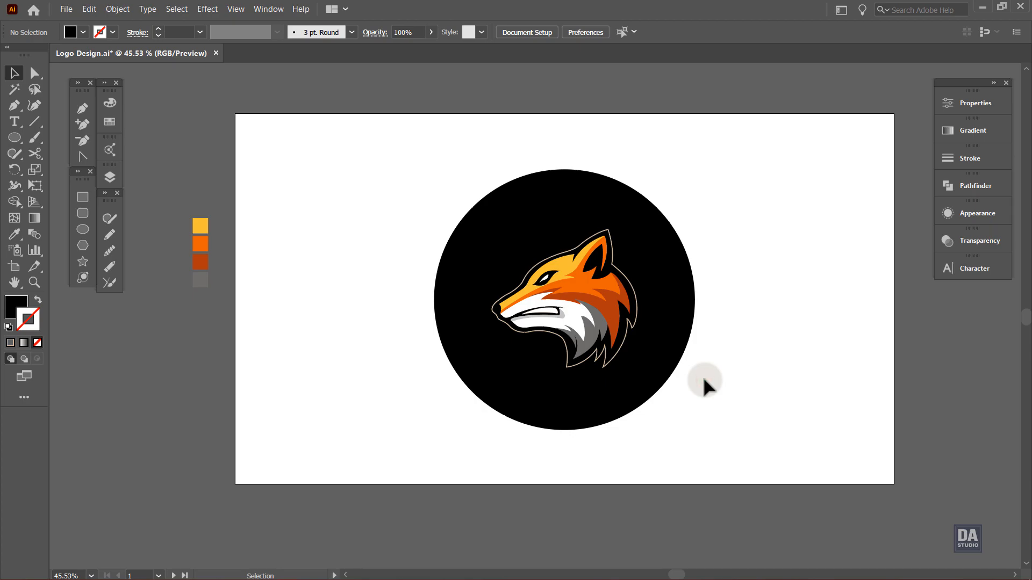